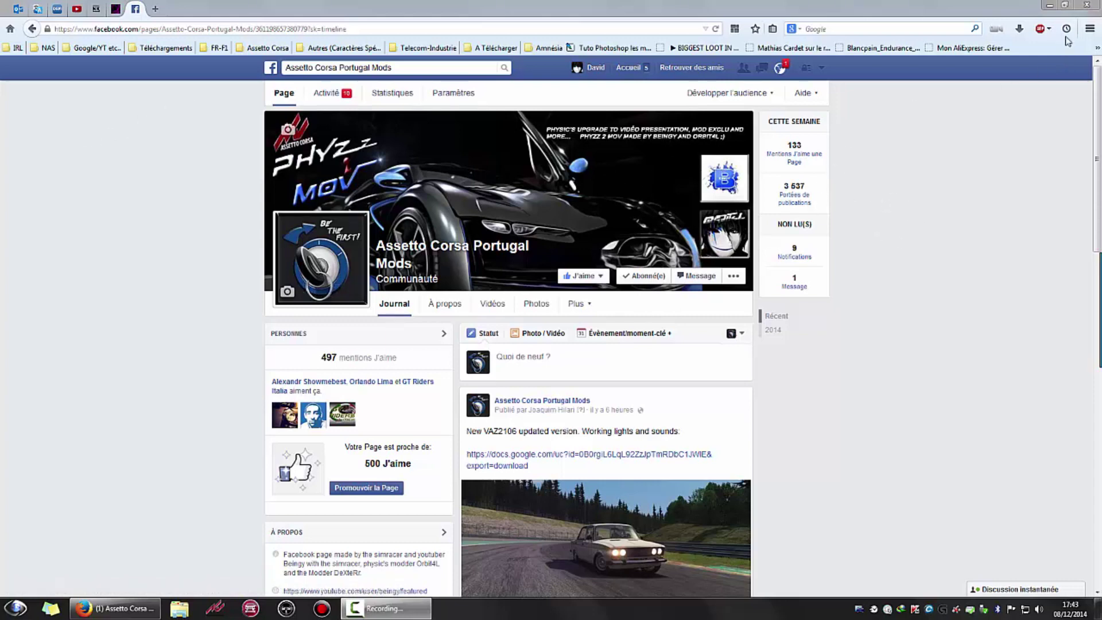
Step: Minimize the browser window to reveal the desktop
{"action": "left_click", "coordinate": [1051, 5]}
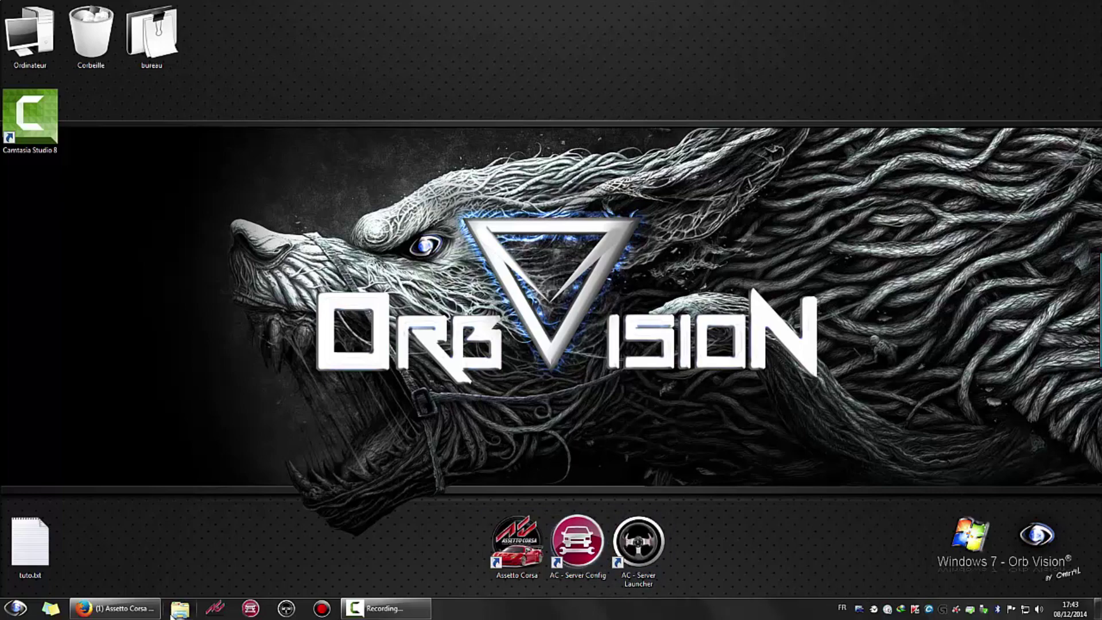
{"action": "left_click", "coordinate": [180, 609]}
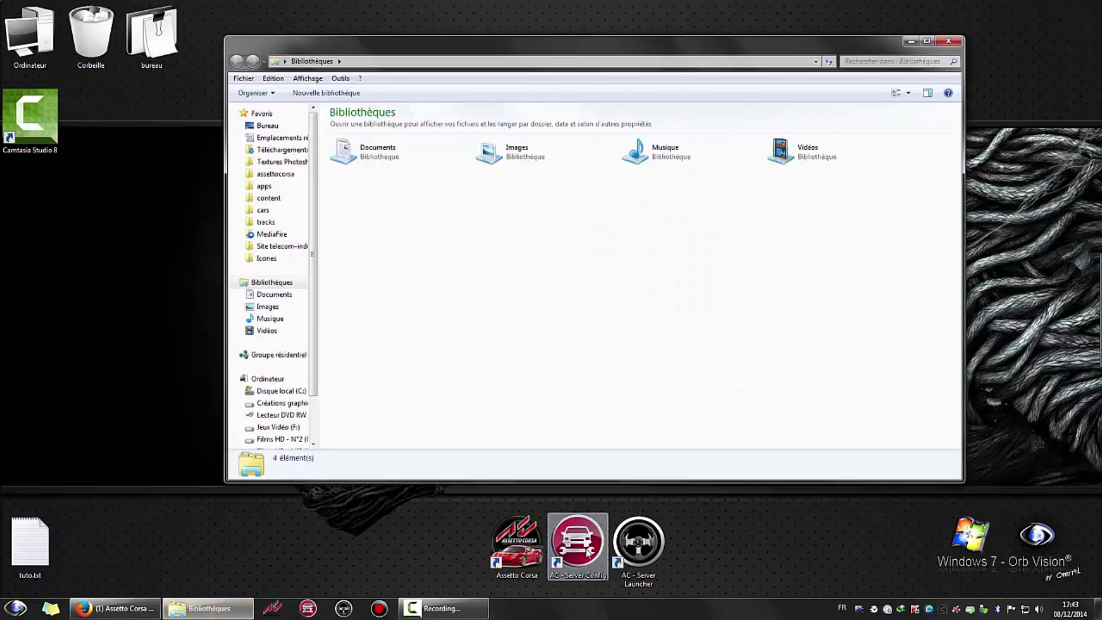
{"action": "left_click", "coordinate": [588, 552]}
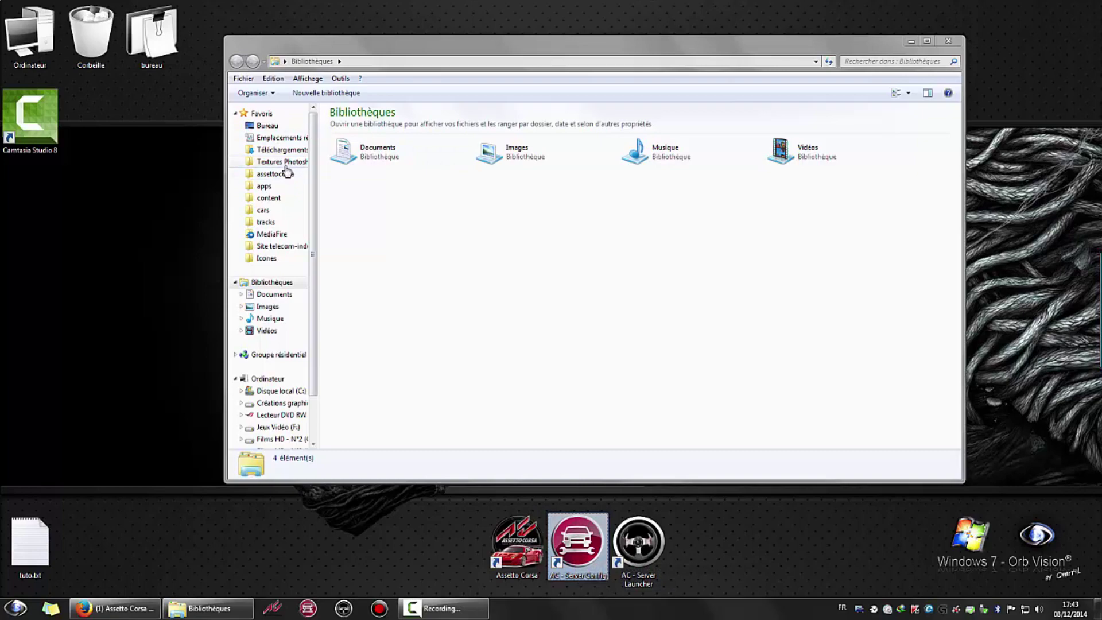
{"action": "left_click", "coordinate": [282, 107]}
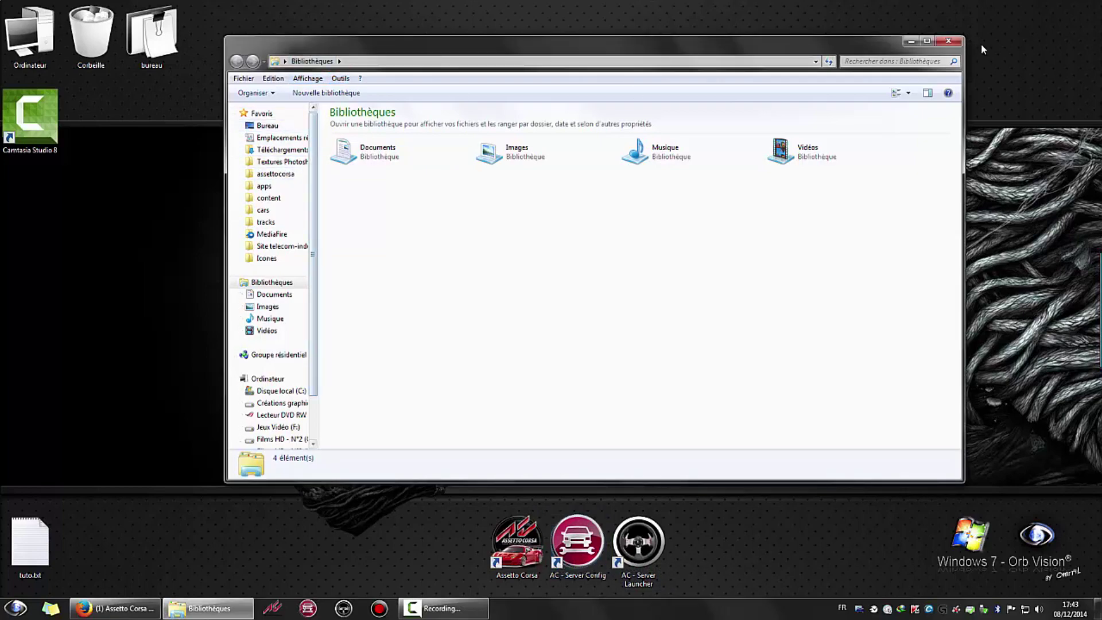
{"action": "left_click", "coordinate": [954, 42]}
Step: Open the computer's drives and browse to C:\Program Files (x86)\Steam\steamapps\common\assettocorsa
{"action": "double_click", "coordinate": [29, 35]}
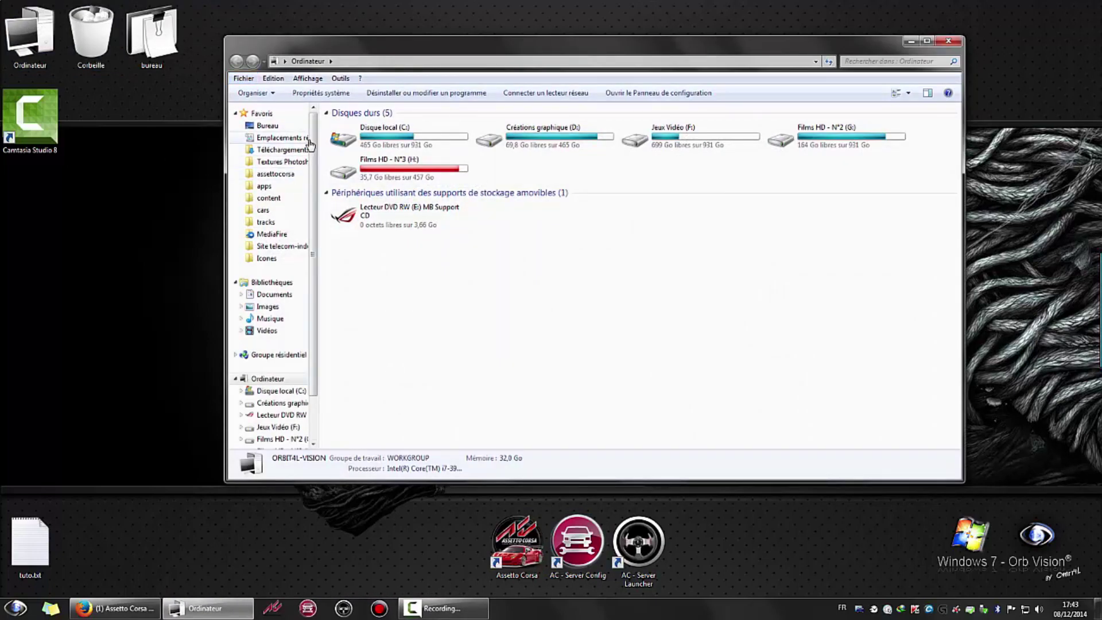
{"action": "left_click", "coordinate": [344, 141]}
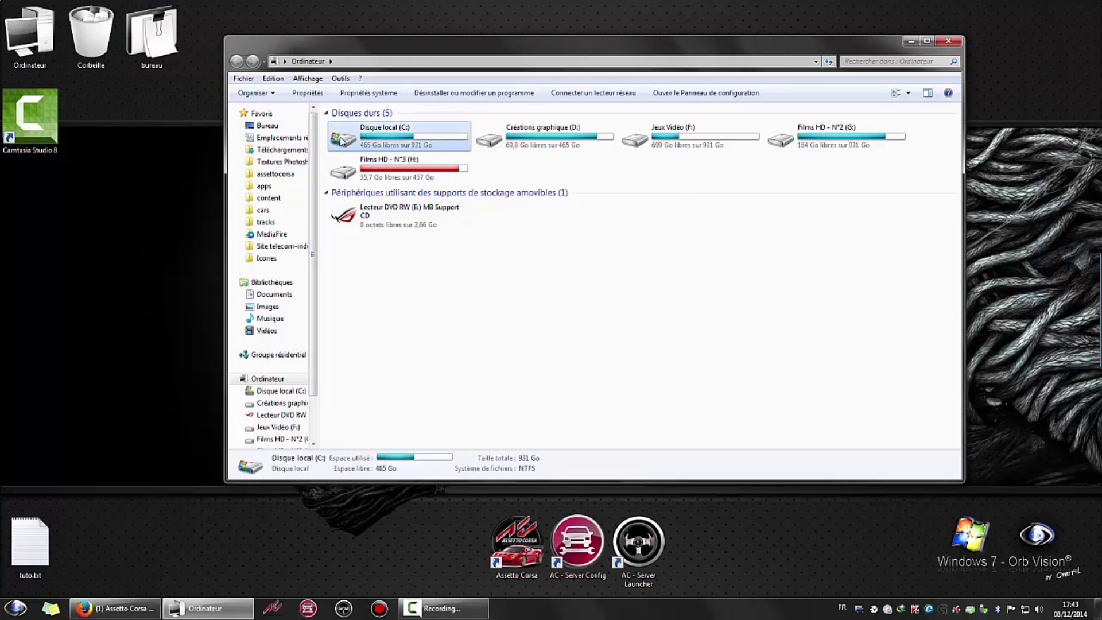
{"action": "double_click", "coordinate": [344, 141]}
{"action": "double_click", "coordinate": [344, 174]}
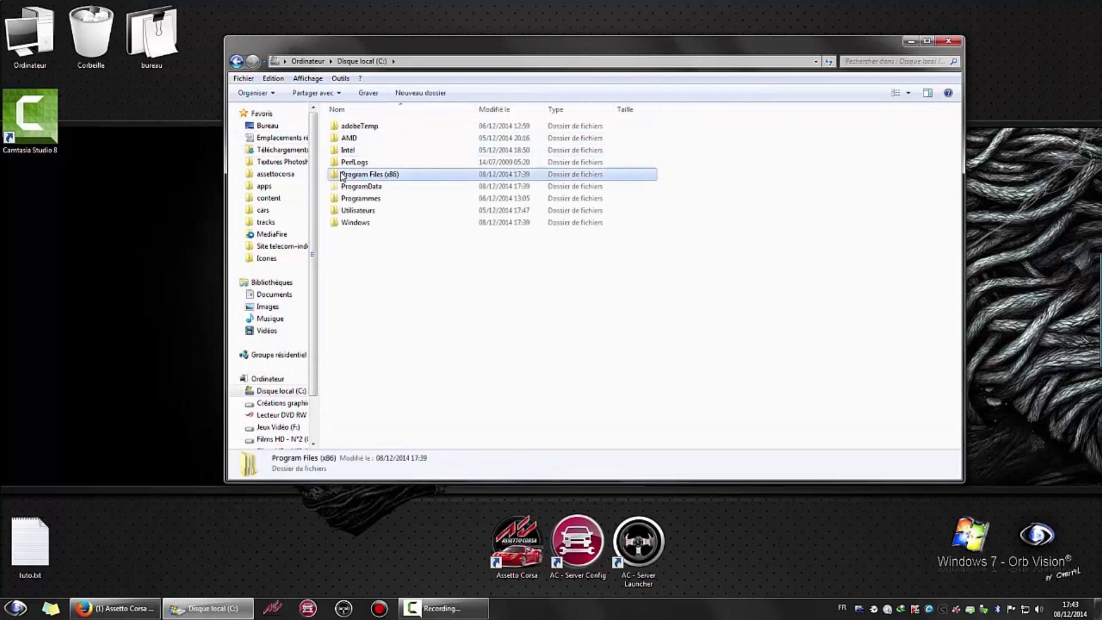
{"action": "scroll", "coordinate": [402, 344], "scroll_direction": "down", "scroll_amount": 5}
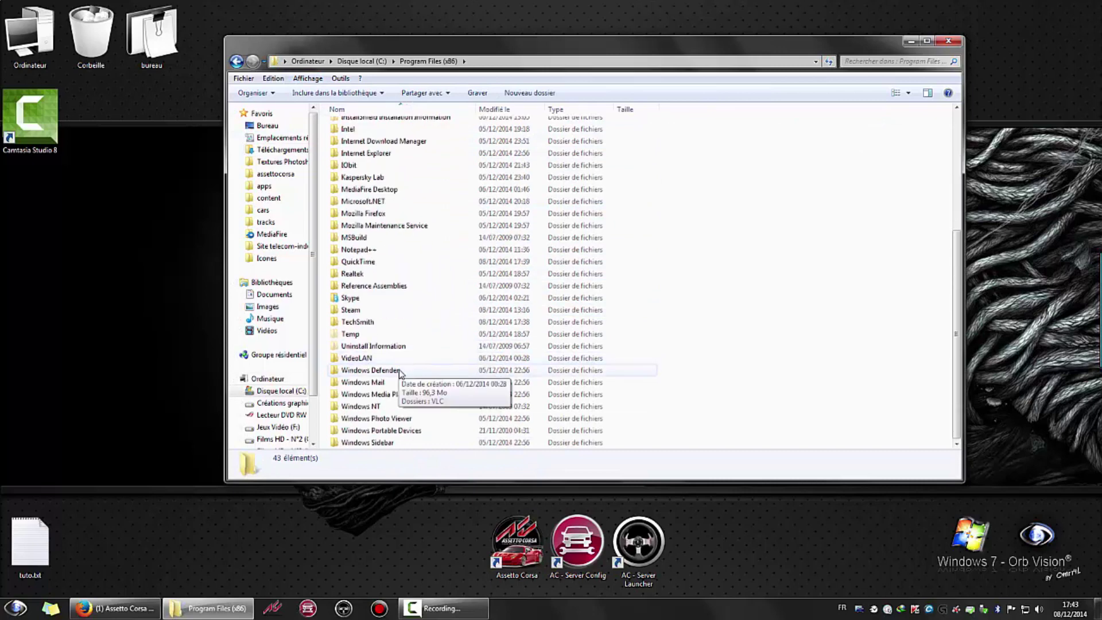
{"action": "double_click", "coordinate": [368, 310]}
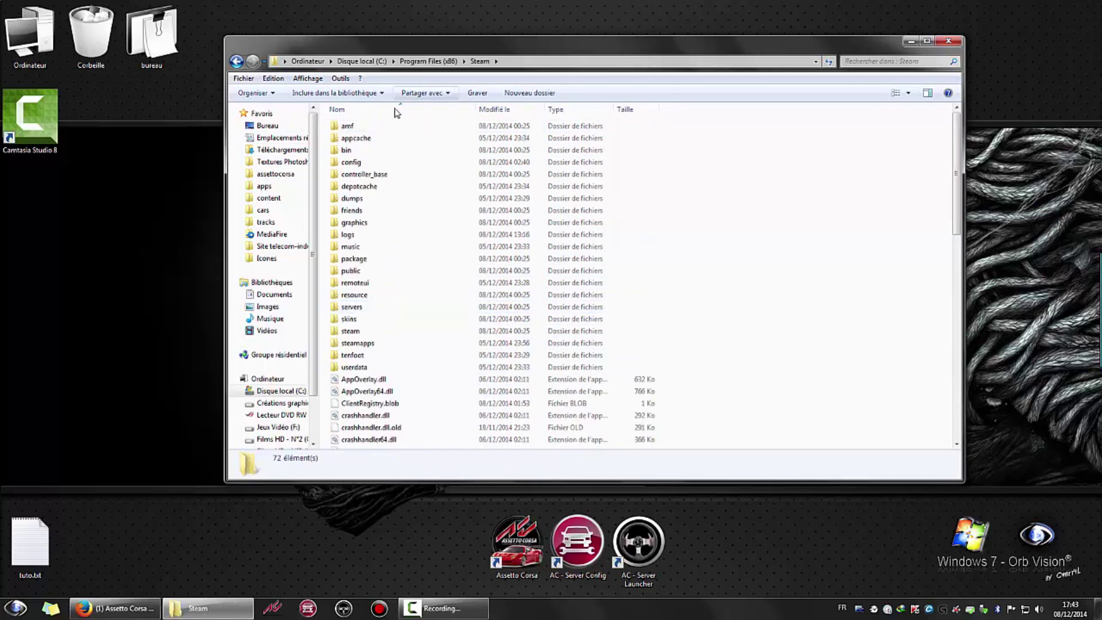
{"action": "double_click", "coordinate": [359, 343]}
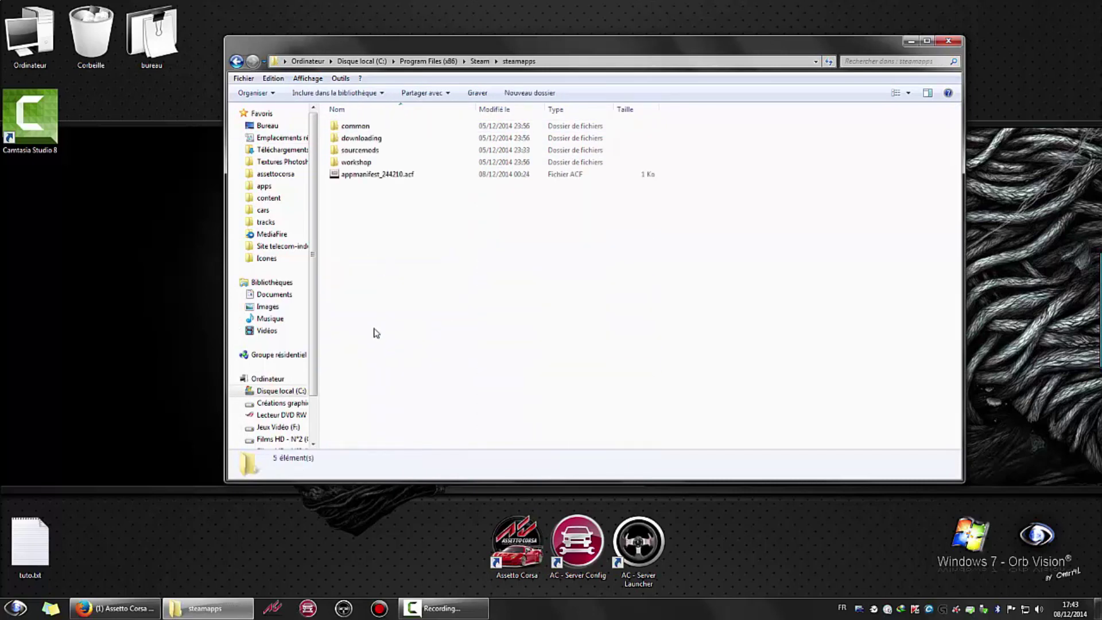
{"action": "double_click", "coordinate": [356, 127]}
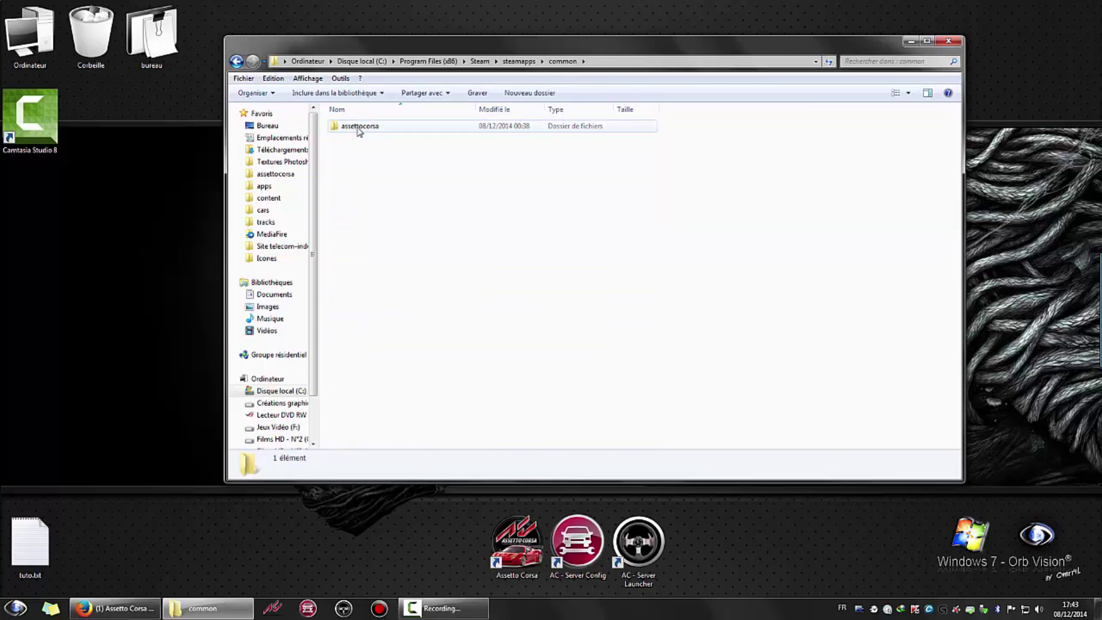
{"action": "double_click", "coordinate": [361, 127]}
{"action": "scroll", "coordinate": [359, 201], "scroll_direction": "down", "scroll_amount": 1}
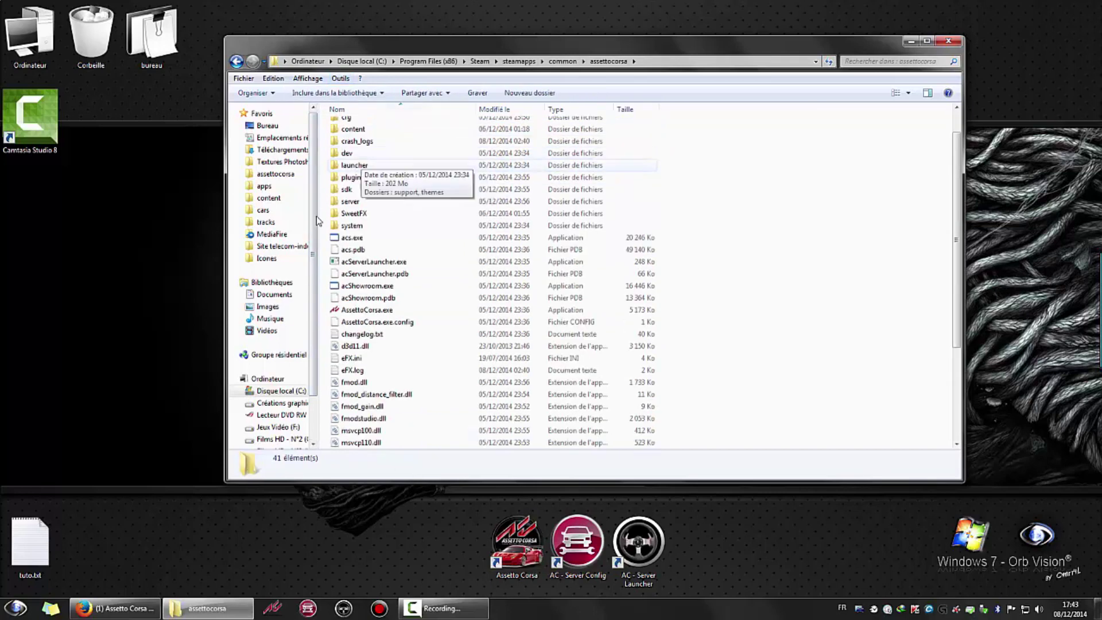
Step: Try to create a desktop shortcut to acServerLauncher.exe from the assettocorsa folder
{"action": "left_click", "coordinate": [359, 263]}
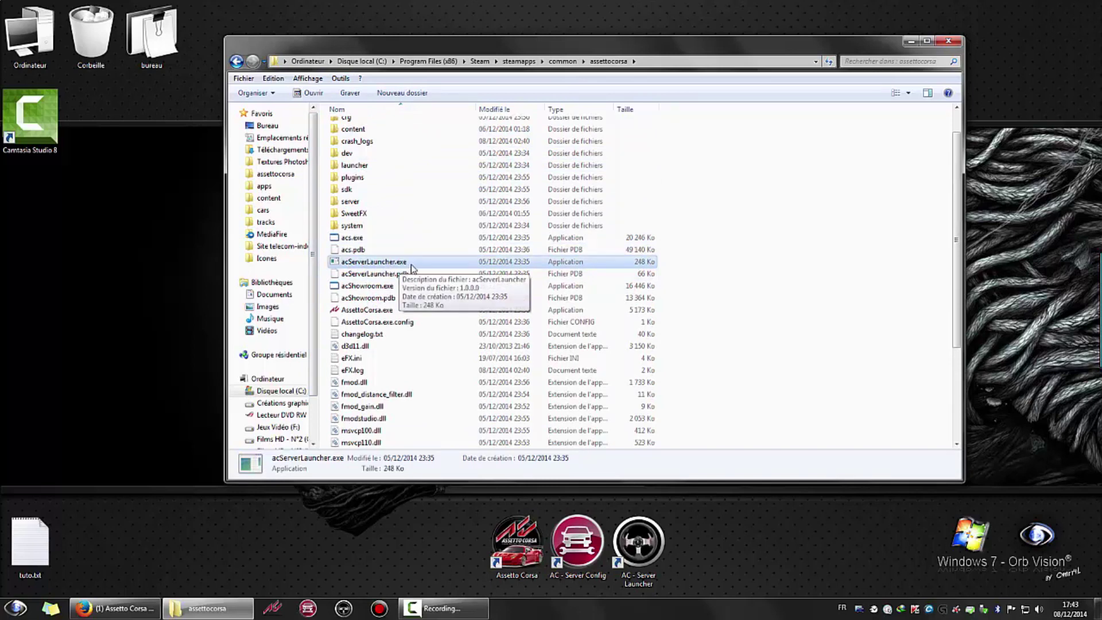
{"action": "left_click", "coordinate": [577, 547]}
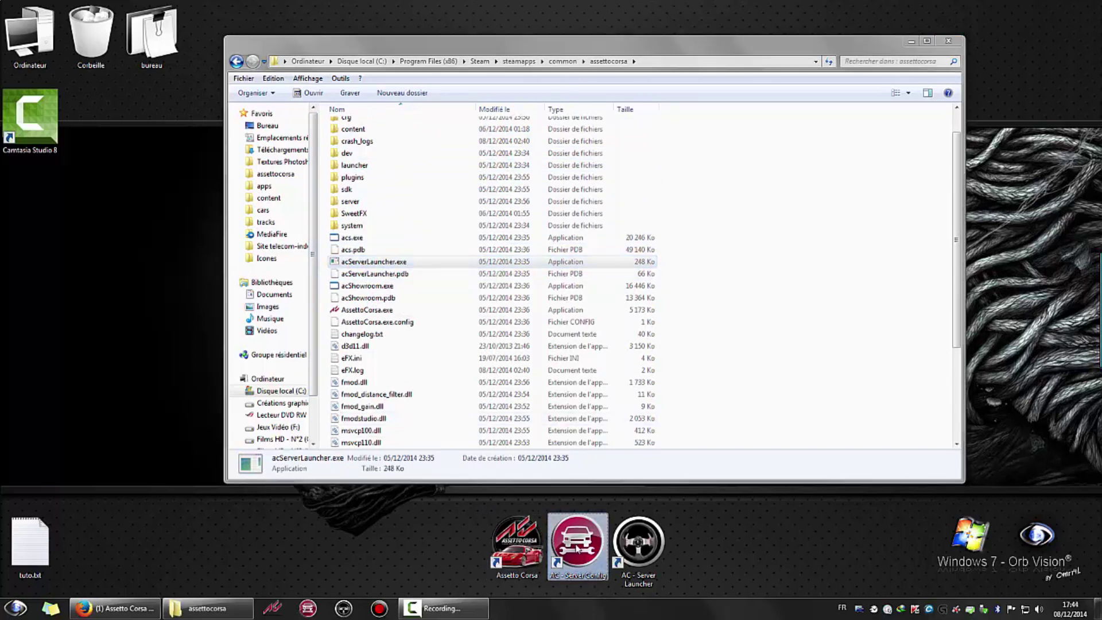
{"action": "right_click", "coordinate": [368, 261]}
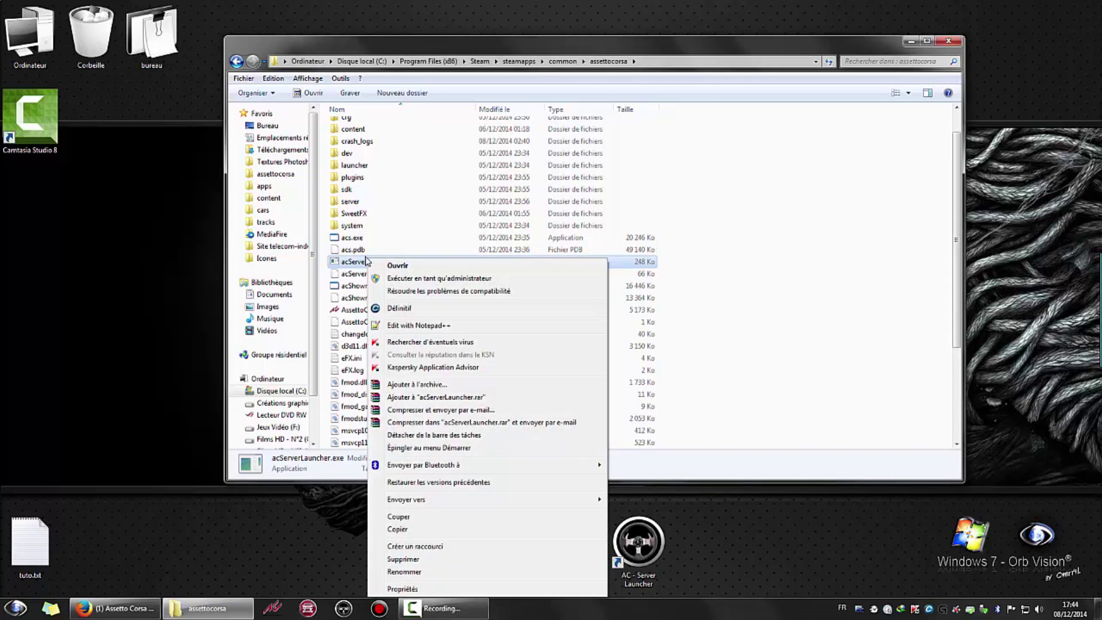
{"action": "mouse_move", "coordinate": [476, 501]}
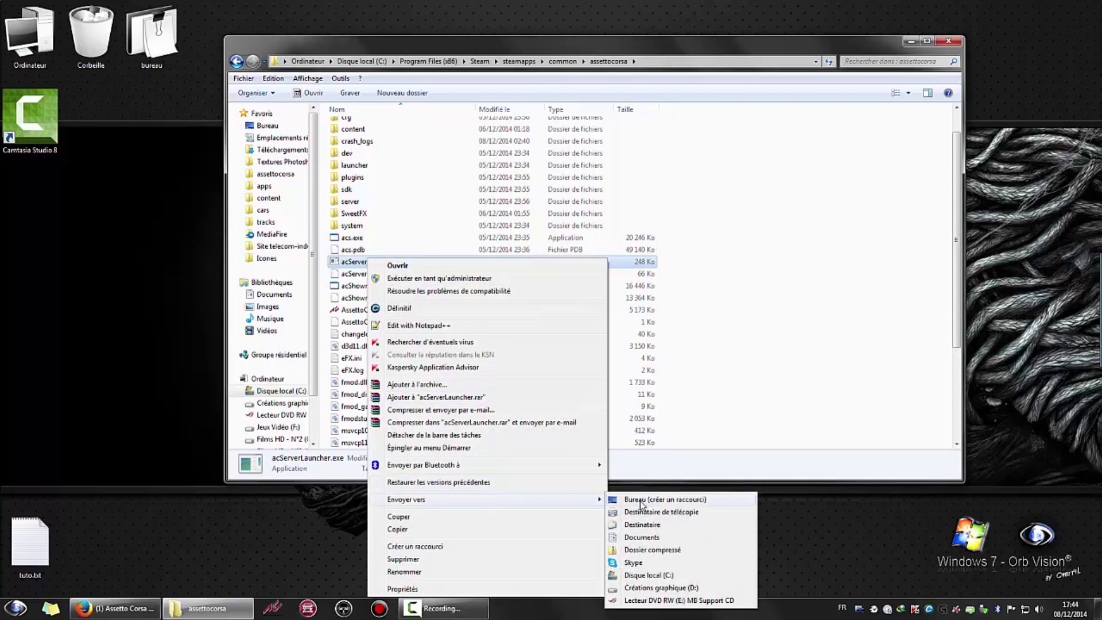
{"action": "left_click", "coordinate": [646, 504]}
{"action": "left_click", "coordinate": [109, 236]}
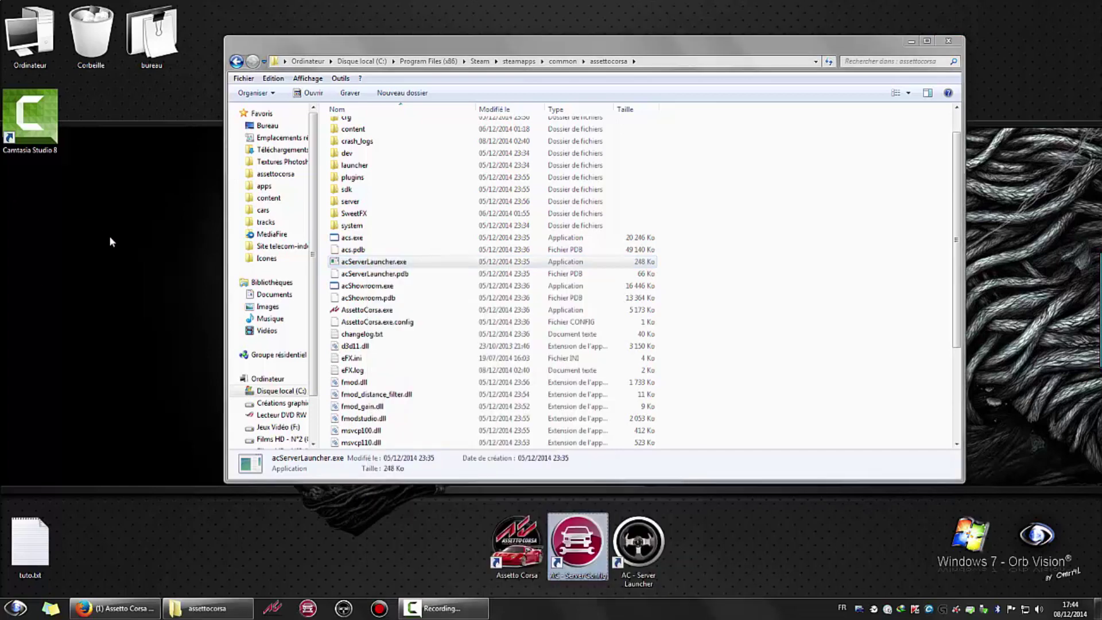
Step: Inspect the icon setting in the properties of the AC - Server Config shortcut and cancel without changes
{"action": "right_click", "coordinate": [582, 545]}
{"action": "left_click", "coordinate": [626, 535]}
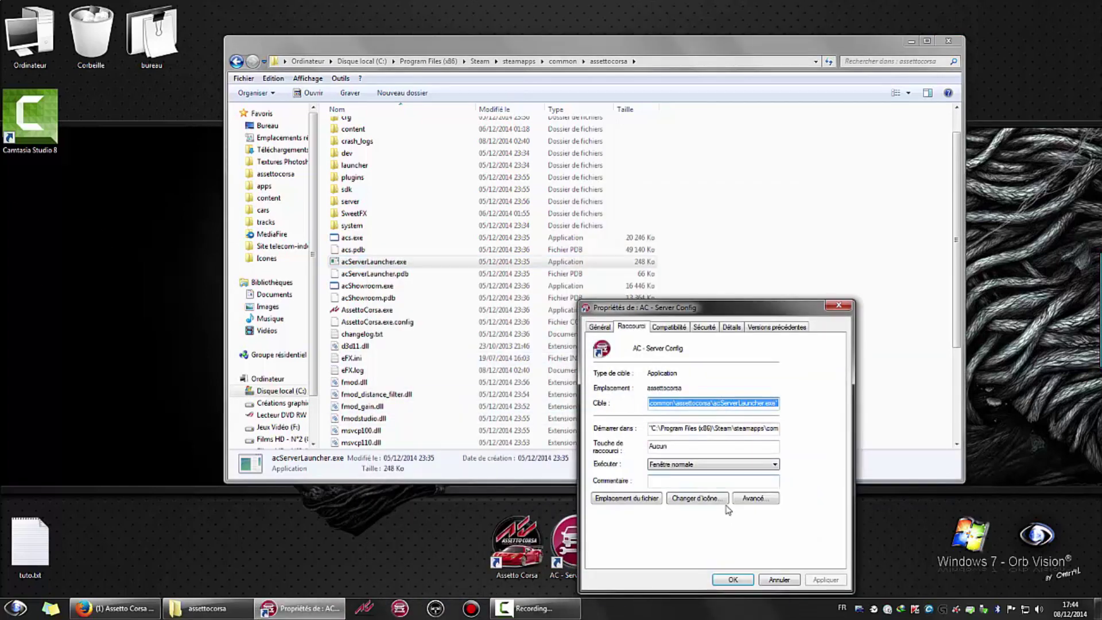
{"action": "left_click", "coordinate": [719, 500]}
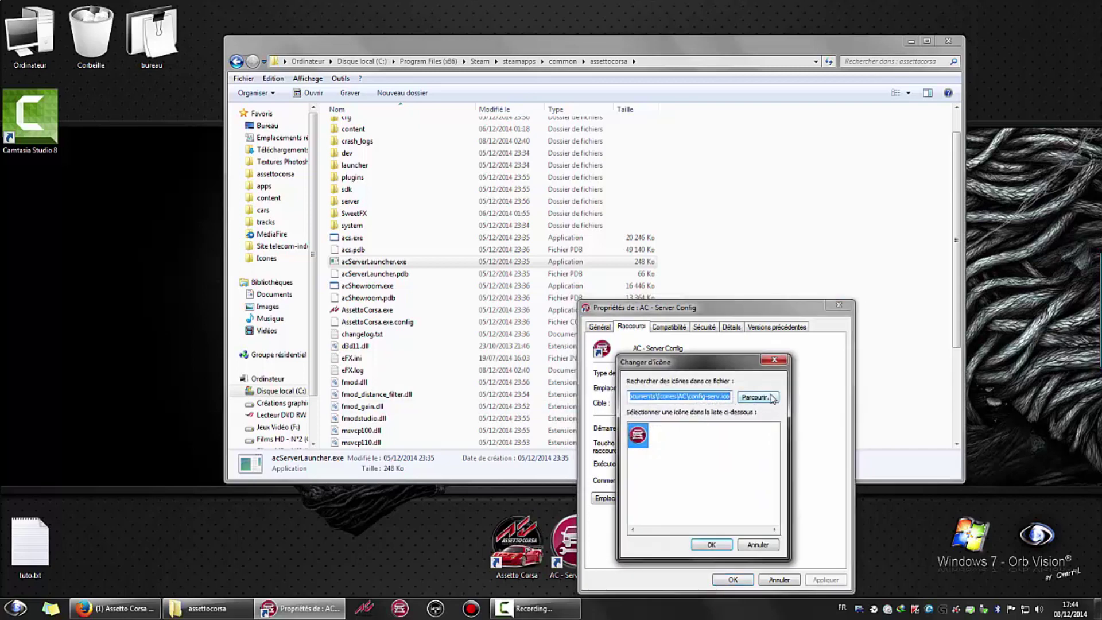
{"action": "left_click", "coordinate": [757, 544]}
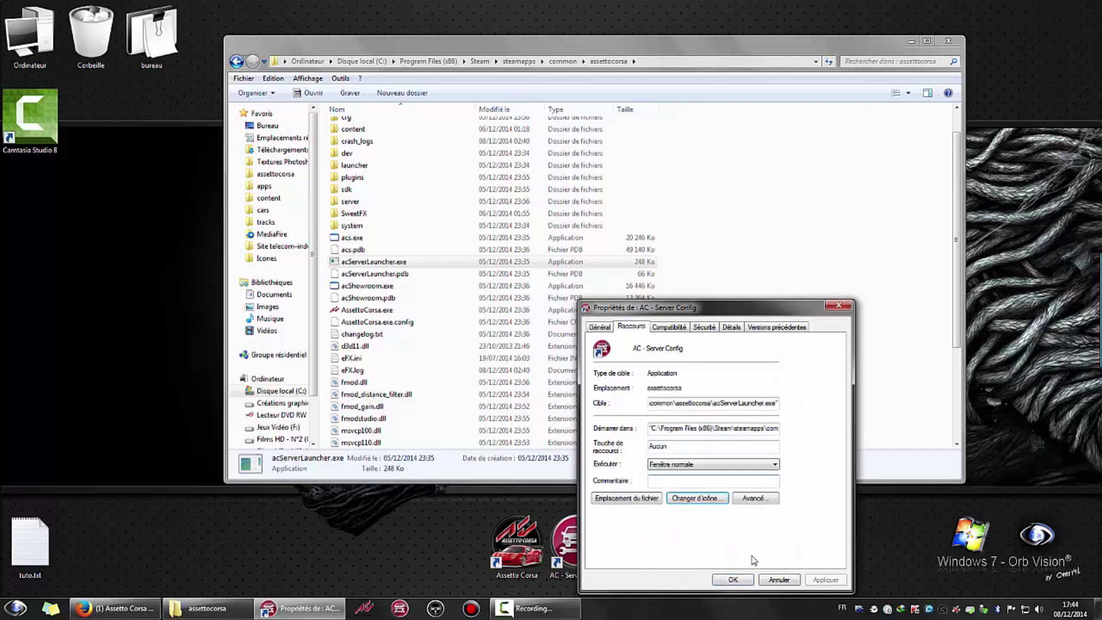
{"action": "left_click", "coordinate": [779, 580]}
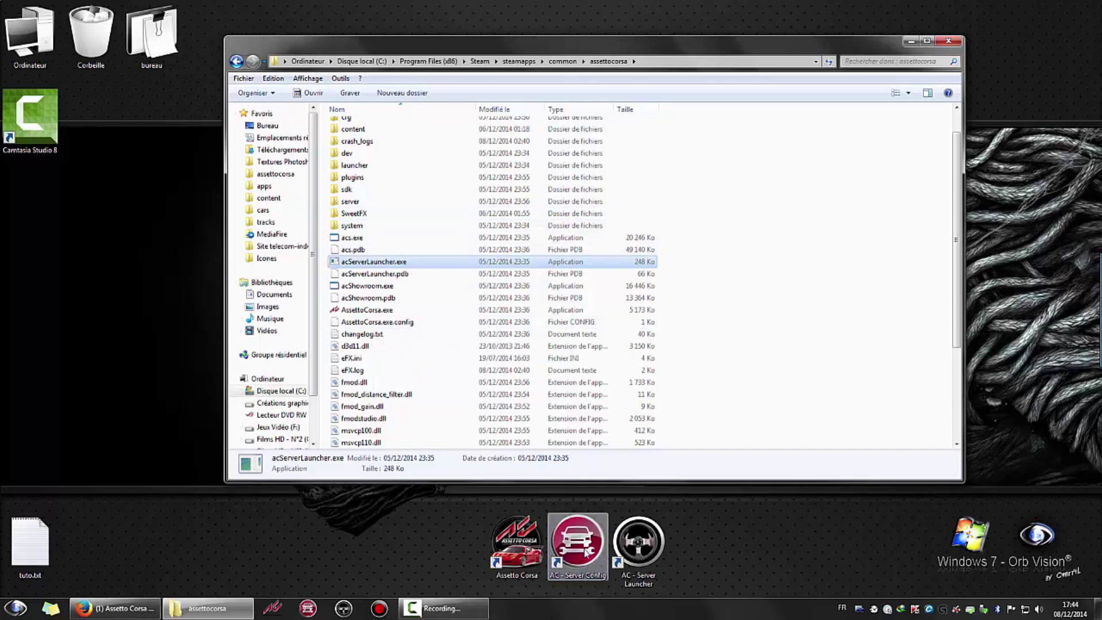
Step: Try to create a desktop shortcut to acServer.exe from the server subfolder of assettocorsa
{"action": "left_click", "coordinate": [639, 543]}
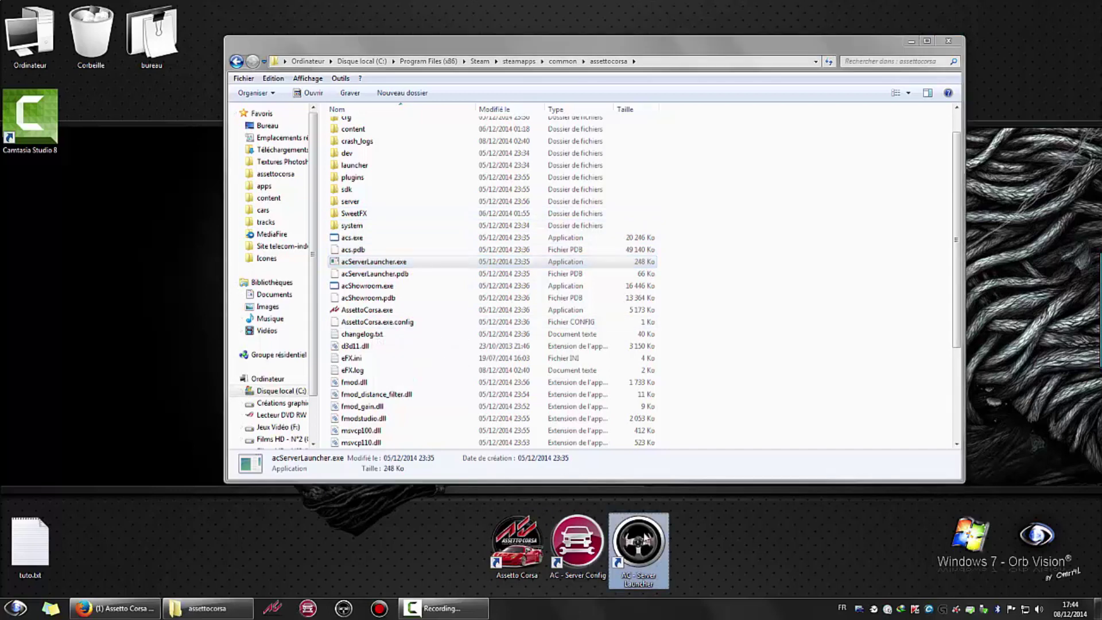
{"action": "double_click", "coordinate": [347, 206]}
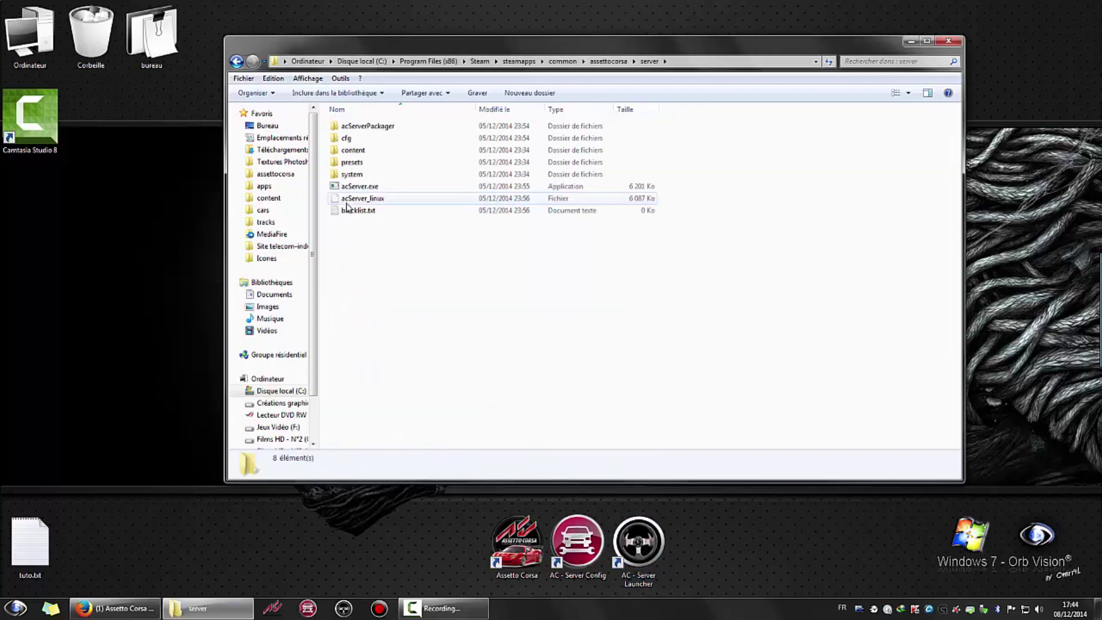
{"action": "left_click", "coordinate": [343, 192]}
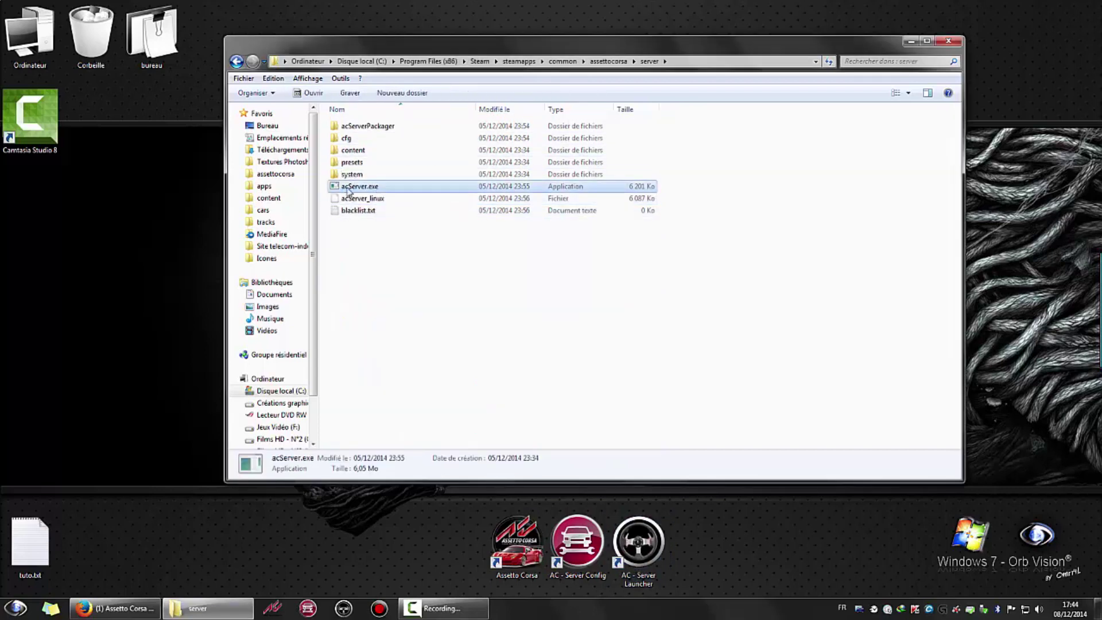
{"action": "right_click", "coordinate": [362, 192]}
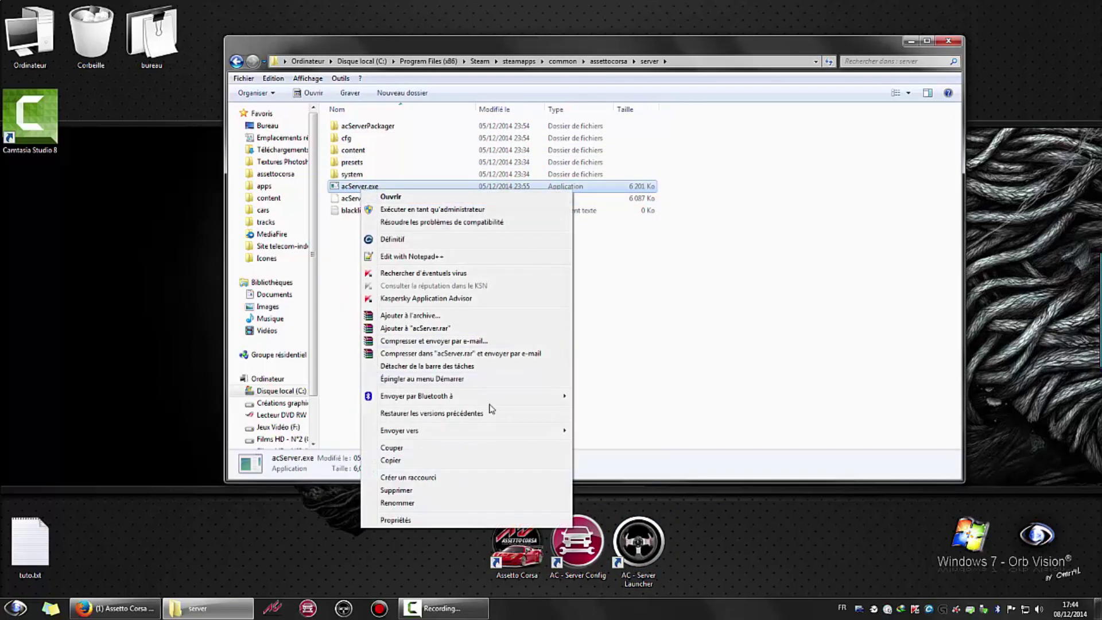
{"action": "mouse_move", "coordinate": [504, 438]}
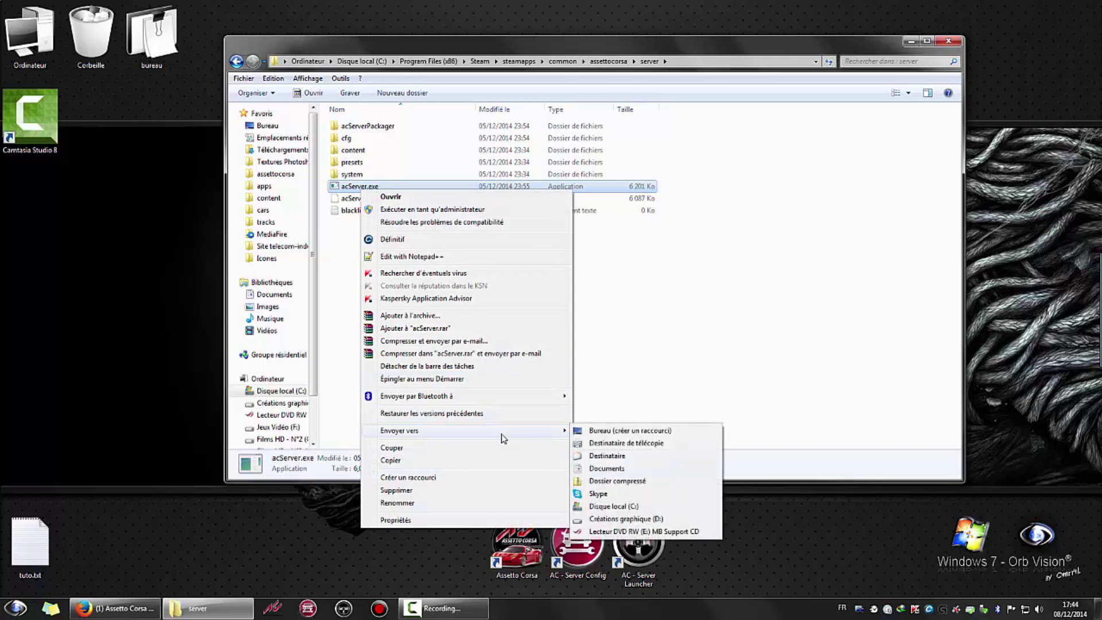
{"action": "left_click", "coordinate": [609, 431]}
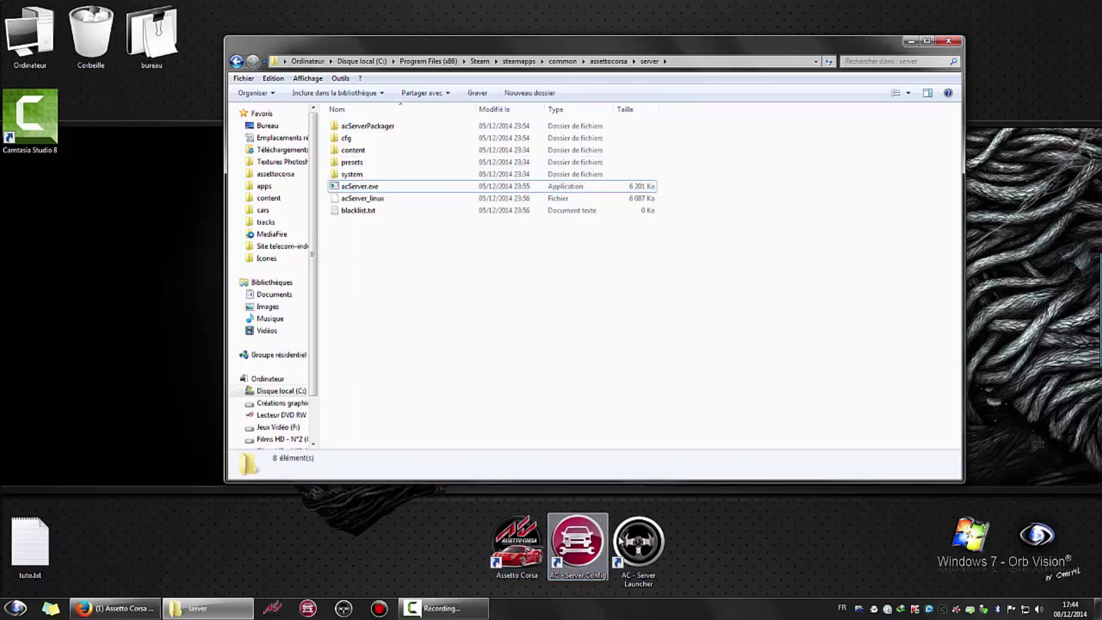
Step: Close the folder window, launch AC - Server Config from the desktop and move its window to the middle of the screen
{"action": "left_click", "coordinate": [949, 41]}
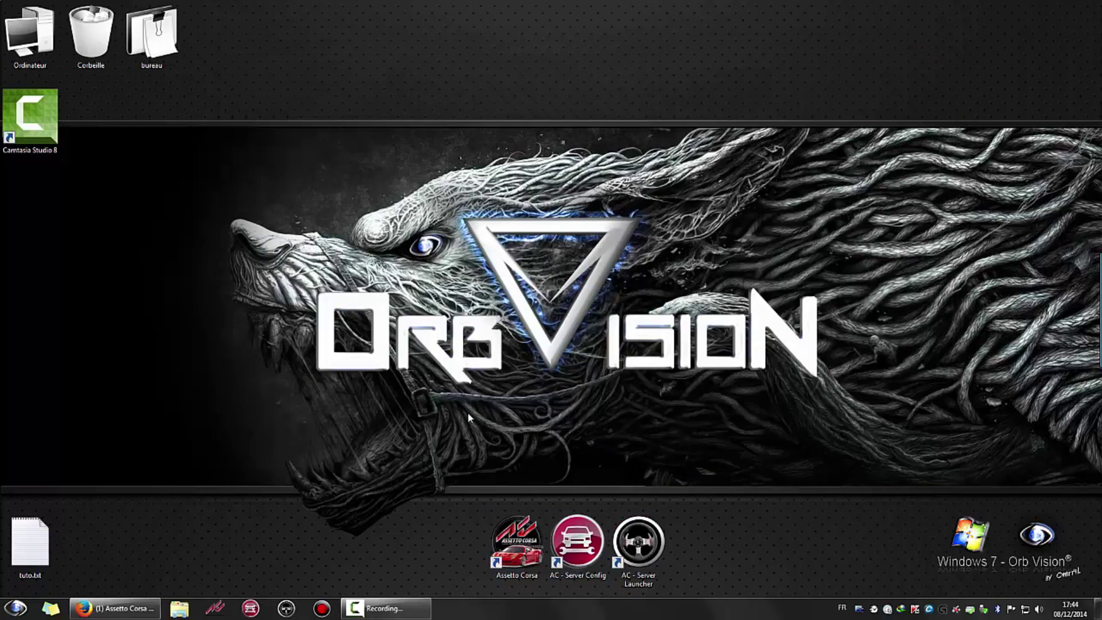
{"action": "double_click", "coordinate": [578, 543]}
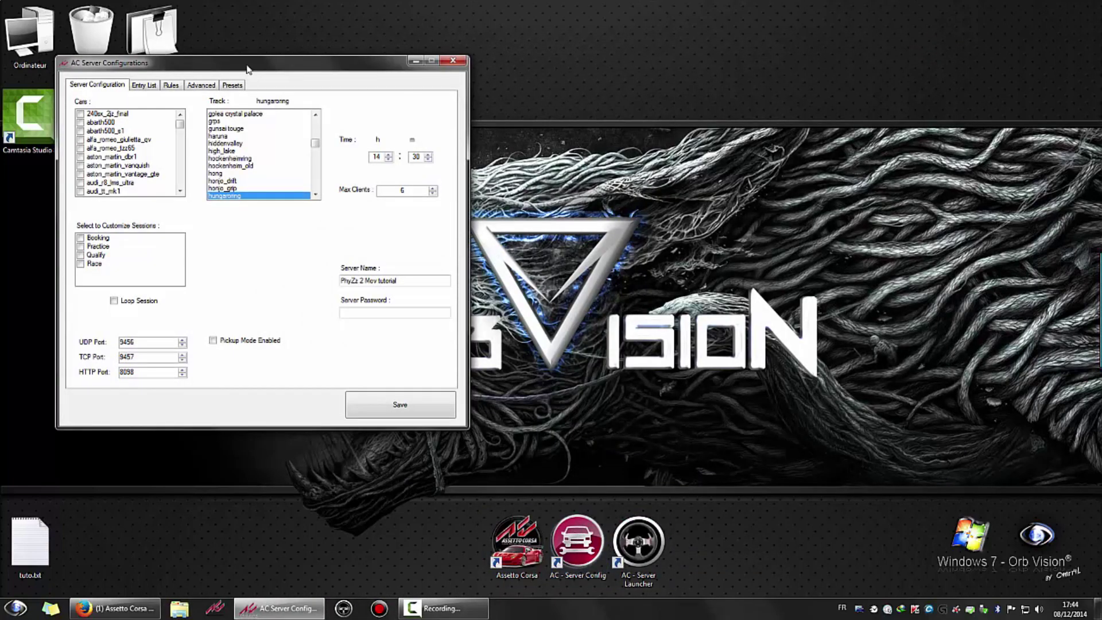
{"action": "left_click_drag", "start_coordinate": [247, 69], "coordinate": [535, 168]}
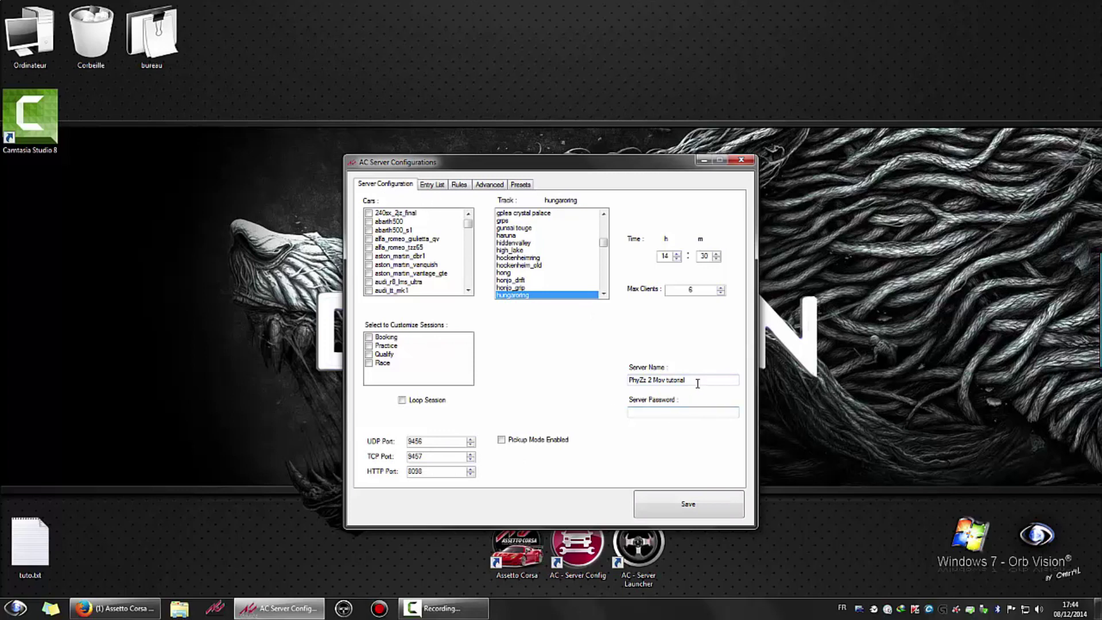
Step: Examine the Server Name and Server Password fields of the server configuration
{"action": "left_click_drag", "start_coordinate": [692, 380], "coordinate": [586, 401]}
{"action": "left_click_drag", "start_coordinate": [631, 381], "coordinate": [700, 378]}
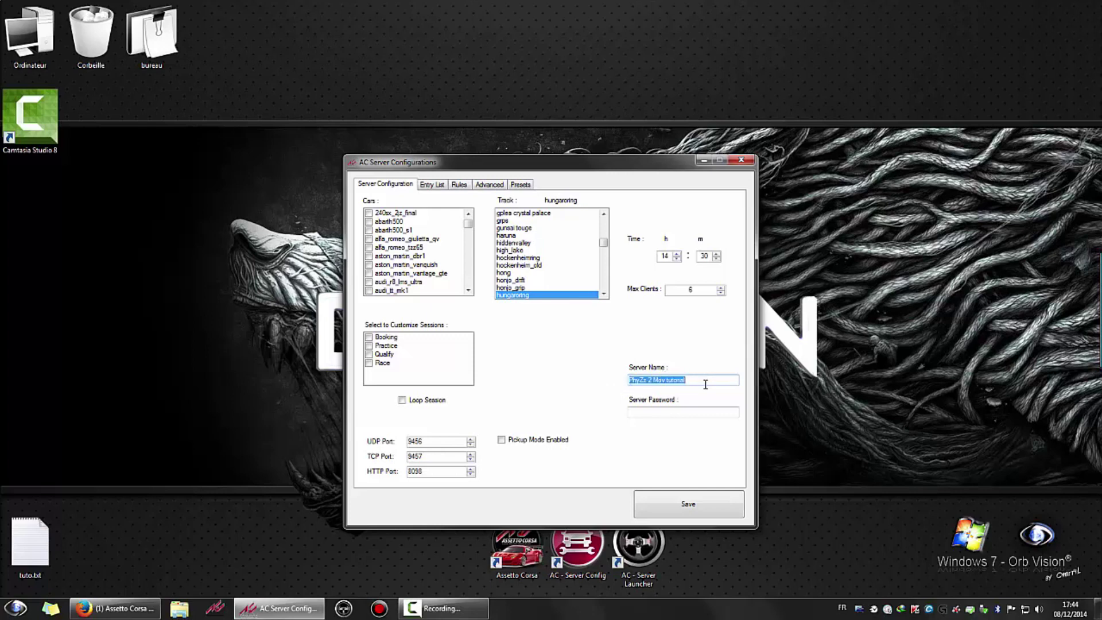
{"action": "left_click", "coordinate": [705, 384]}
{"action": "left_click", "coordinate": [679, 411]}
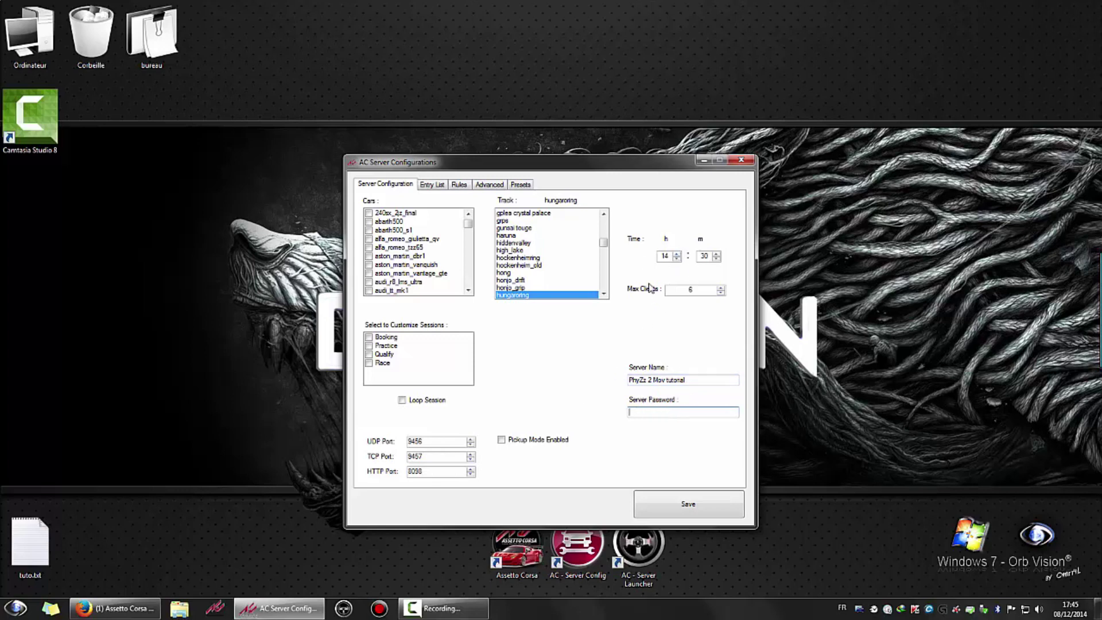
Step: Enable the ferrari_f40_comp car for the server
{"action": "mouse_move", "coordinate": [468, 223]}
{"action": "left_mouse_down"}
{"action": "mouse_move", "coordinate": [468, 256]}
{"action": "mouse_move", "coordinate": [468, 222]}
{"action": "left_mouse_up"}
{"action": "left_click", "coordinate": [418, 238]}
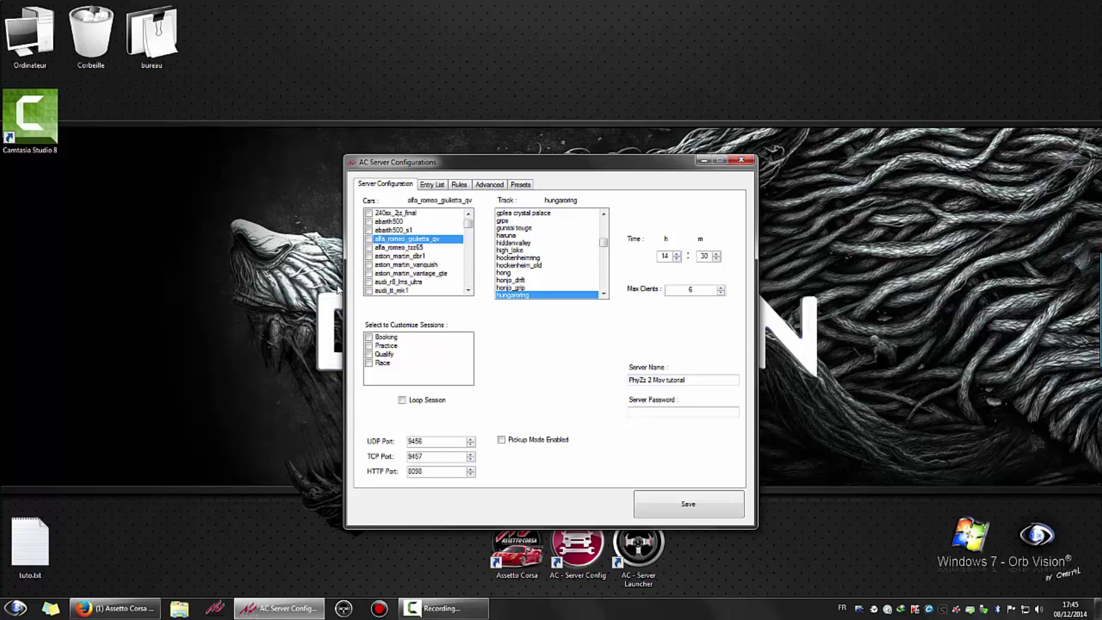
{"action": "key", "text": "f"}
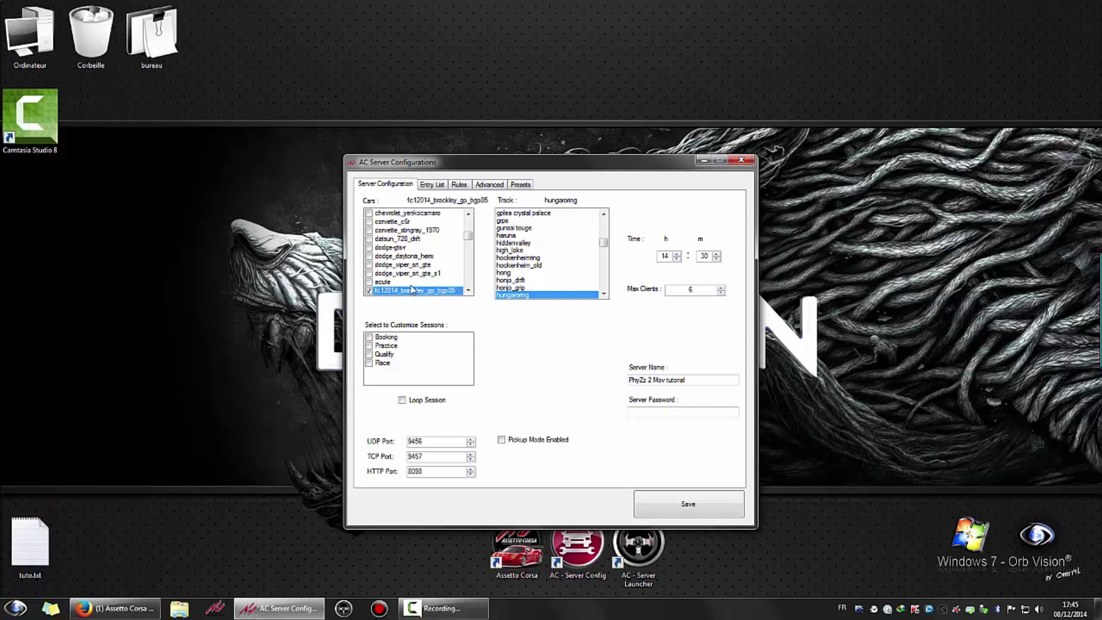
{"action": "scroll", "coordinate": [412, 288], "scroll_direction": "down", "scroll_amount": 1}
{"action": "scroll", "coordinate": [398, 272], "scroll_direction": "down", "scroll_amount": 1}
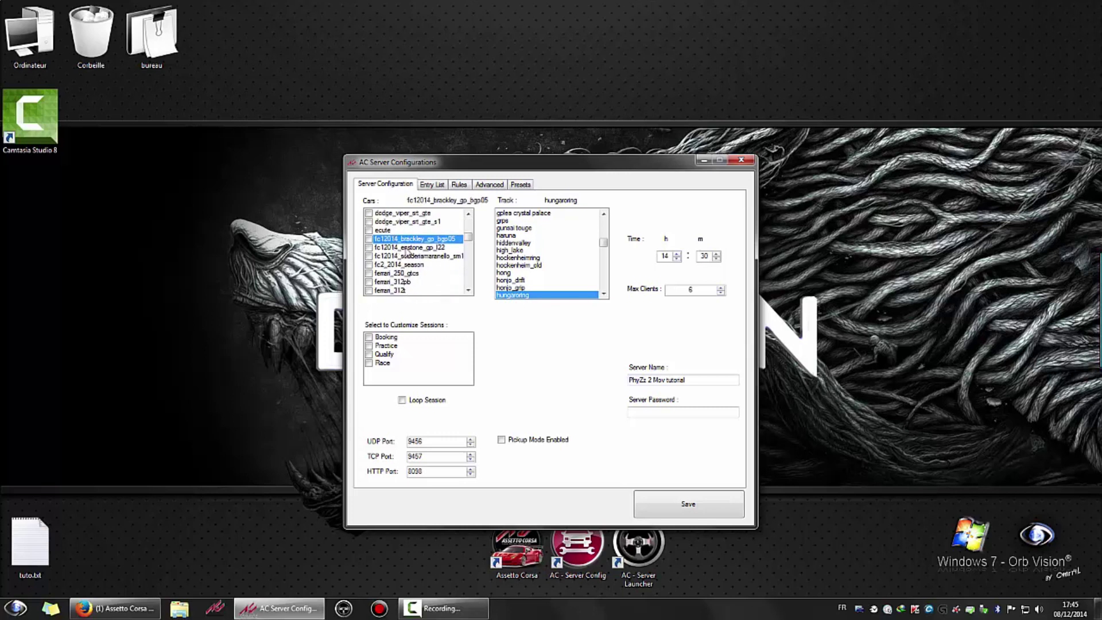
{"action": "scroll", "coordinate": [413, 234], "scroll_direction": "down", "scroll_amount": 1}
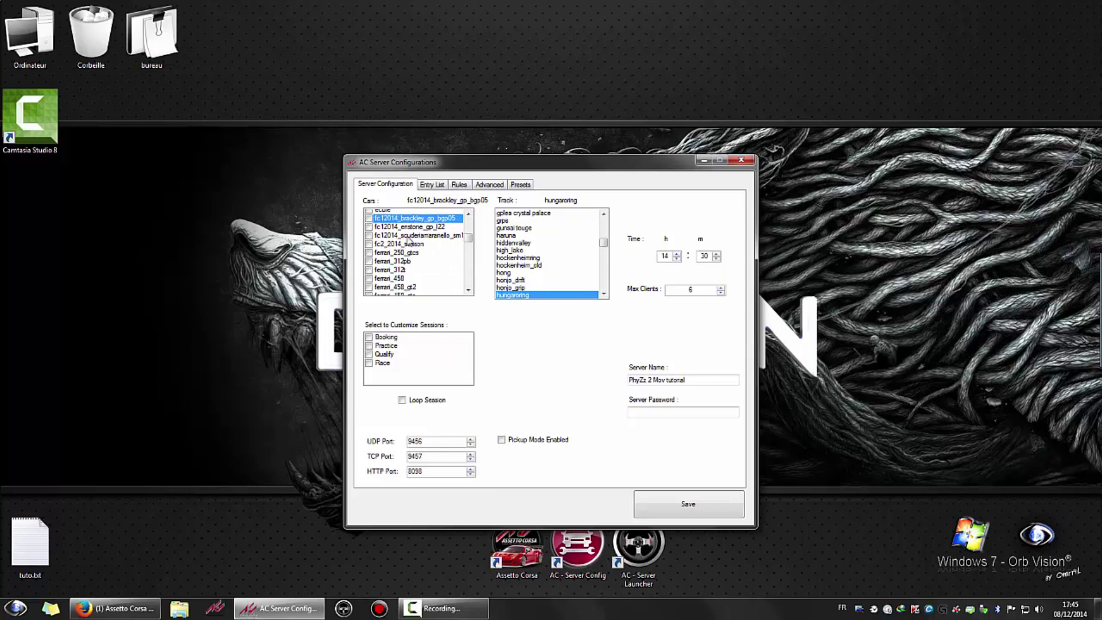
{"action": "scroll", "coordinate": [412, 234], "scroll_direction": "down", "scroll_amount": 1}
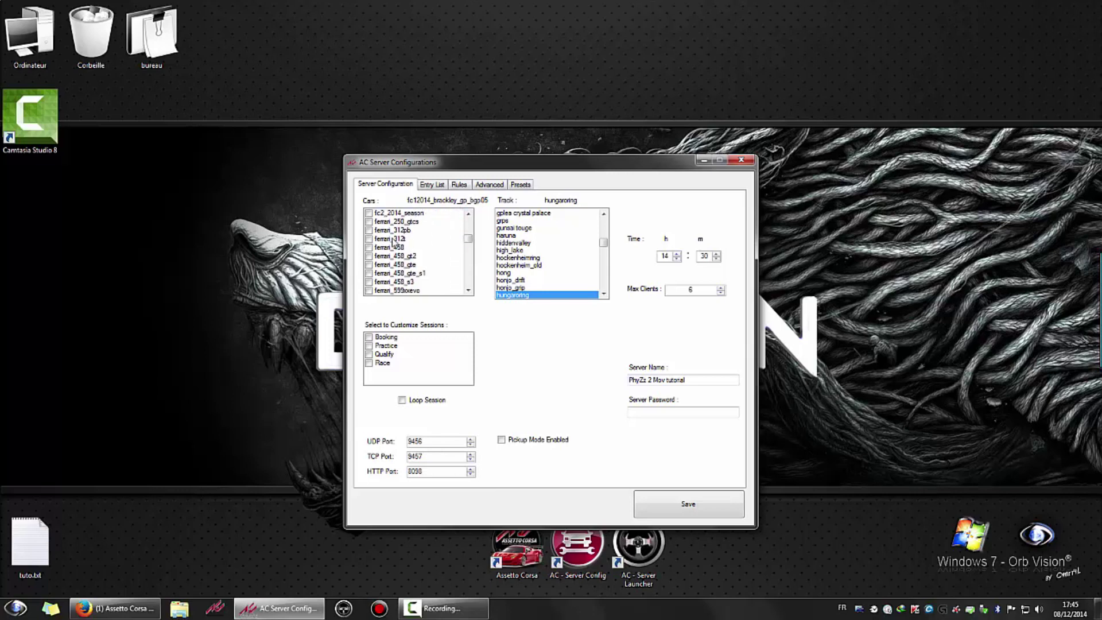
{"action": "scroll", "coordinate": [417, 243], "scroll_direction": "down", "scroll_amount": 1}
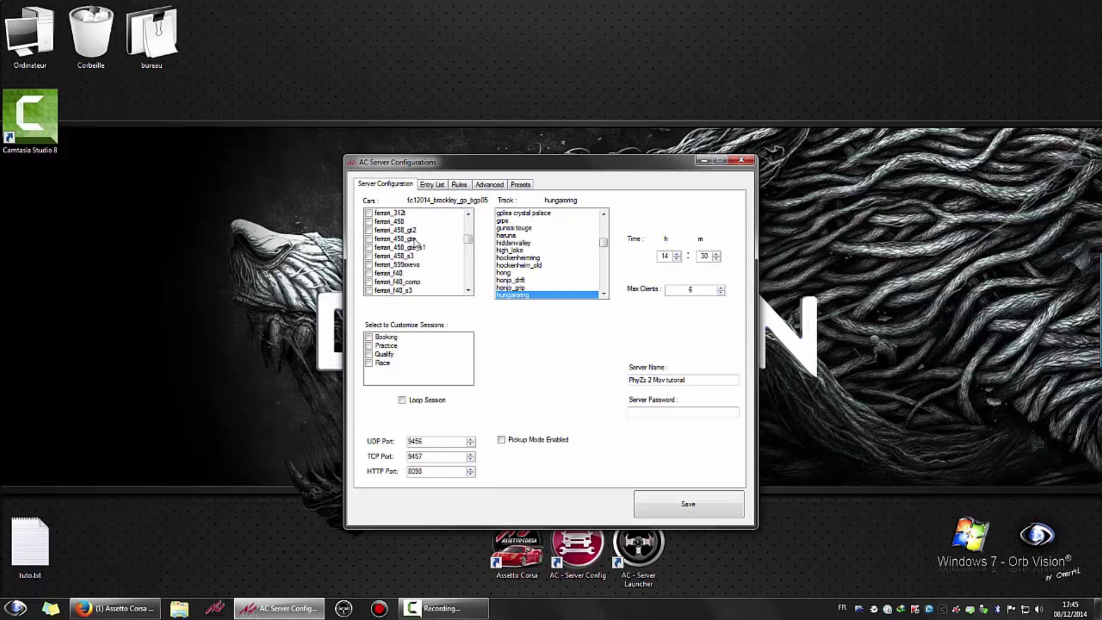
{"action": "left_click", "coordinate": [391, 283]}
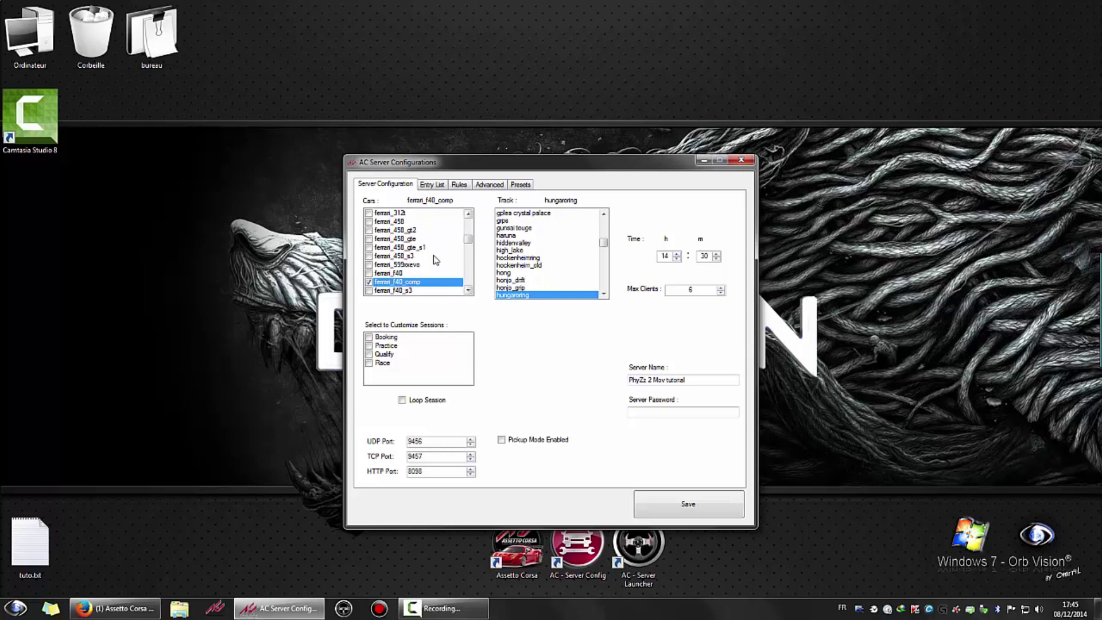
Step: Add nismo_skyline_r34_jgtc to the server's enabled cars
{"action": "scroll", "coordinate": [454, 276], "scroll_direction": "down", "scroll_amount": 5}
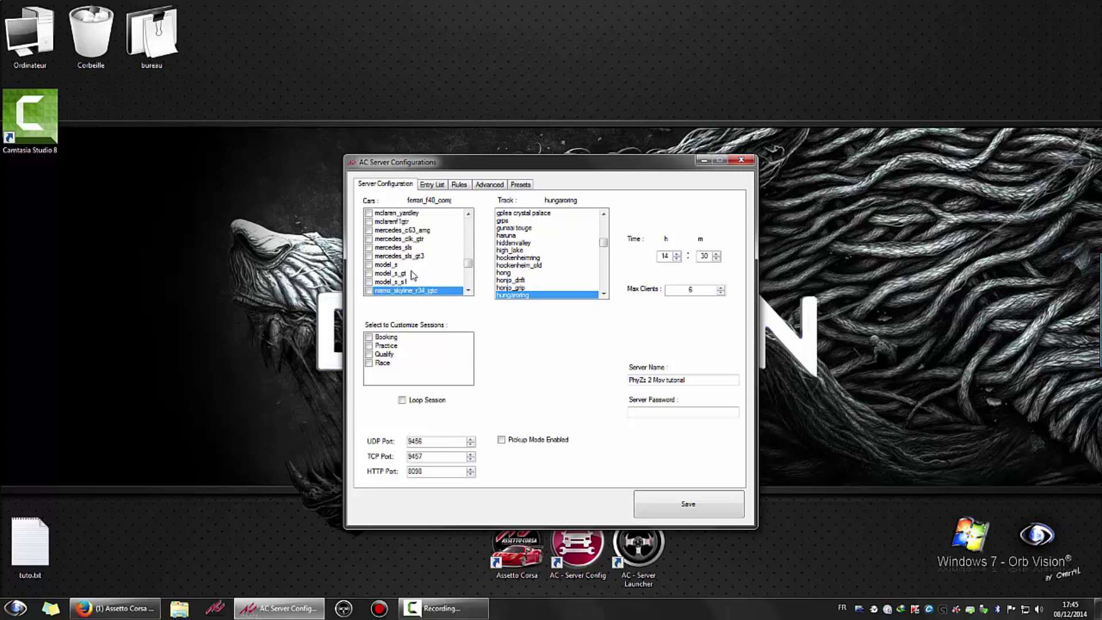
{"action": "left_click", "coordinate": [404, 290]}
{"action": "scroll", "coordinate": [400, 291], "scroll_direction": "down", "scroll_amount": 1}
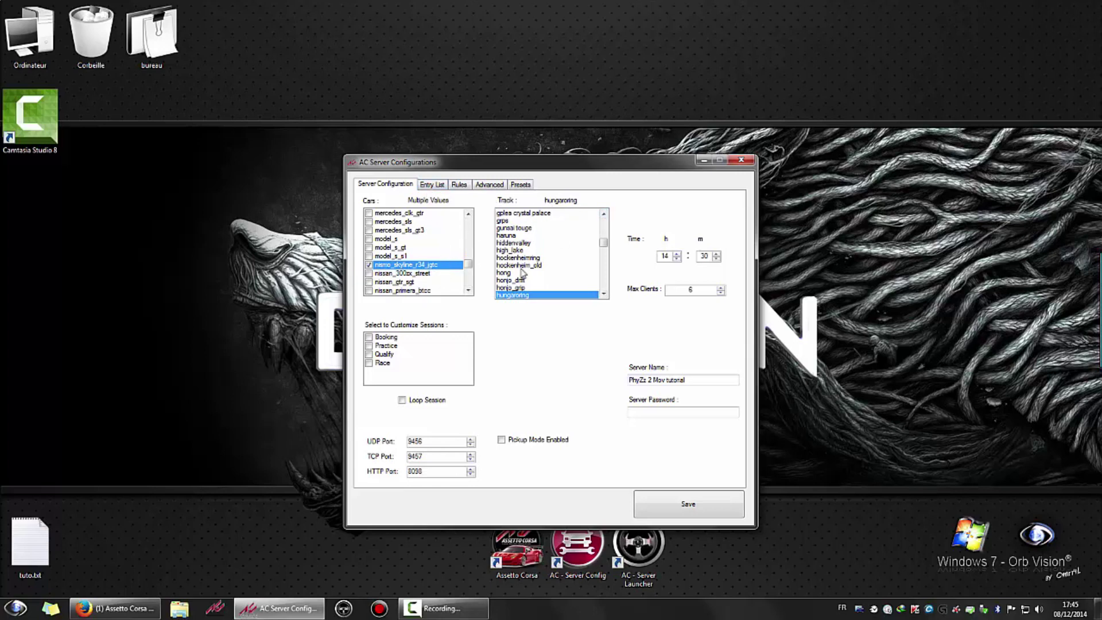
Step: Choose nord_snoopy_1.1 as the server's track
{"action": "key", "text": "Down"}
{"action": "key", "text": "Down"}
{"action": "key", "text": "Down"}
{"action": "key", "text": "Down"}
{"action": "key", "text": "Down"}
{"action": "key", "text": "Down"}
{"action": "key", "text": "Down"}
{"action": "key", "text": "Down"}
{"action": "key", "text": "Down"}
{"action": "key", "text": "Down"}
{"action": "key", "text": "Down"}
{"action": "key", "text": "Down"}
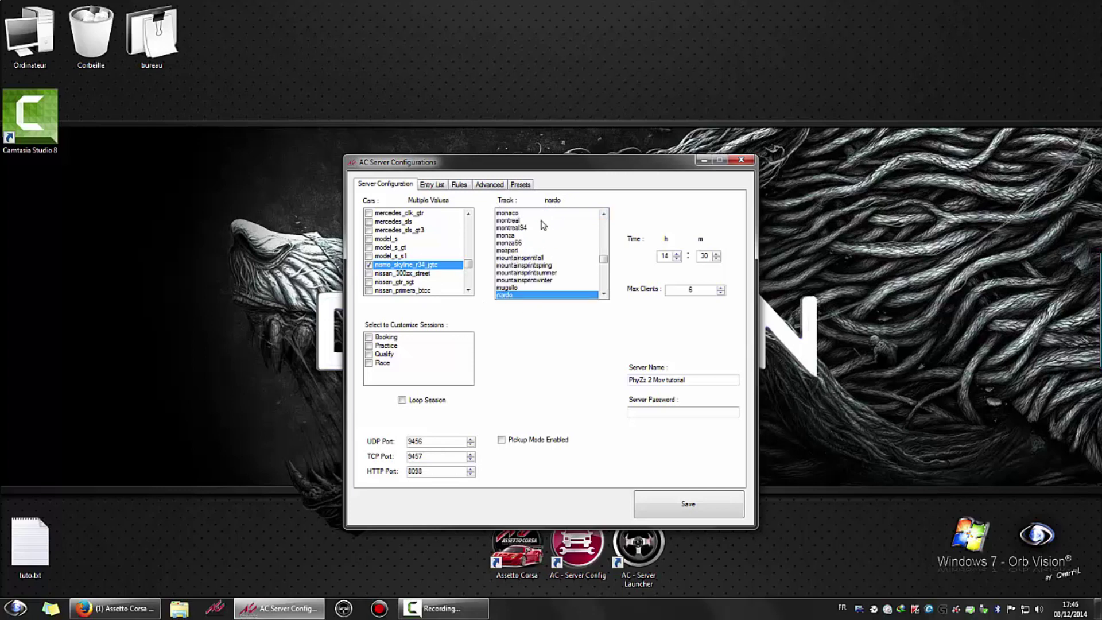
{"action": "scroll", "coordinate": [542, 247], "scroll_direction": "down", "scroll_amount": 2}
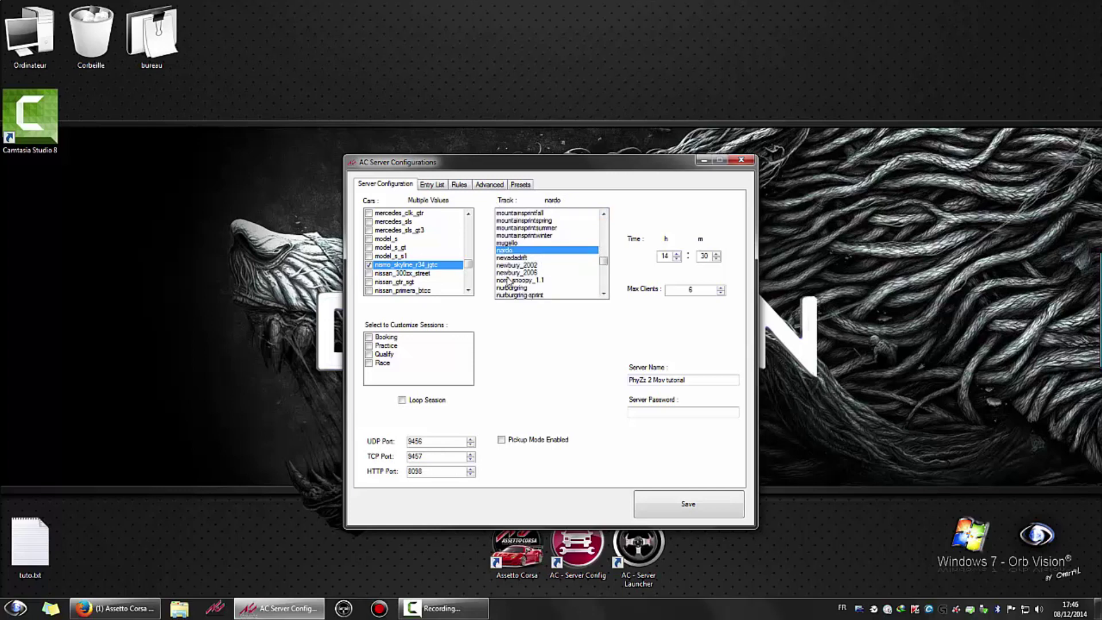
{"action": "left_click", "coordinate": [508, 281]}
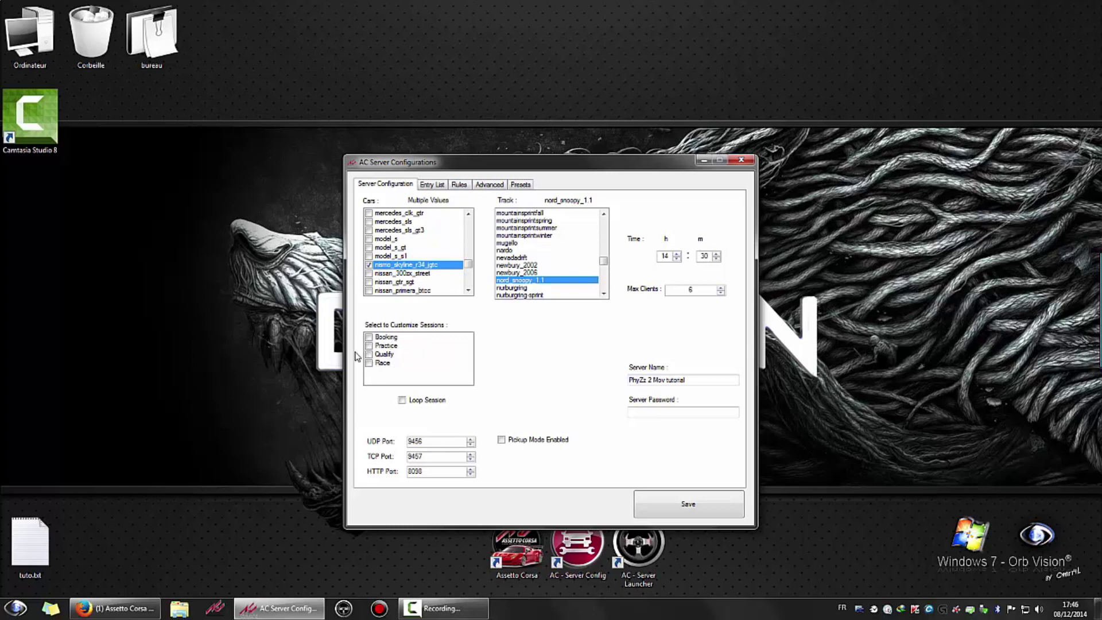
Step: Enable the Booking session and set its time to 26
{"action": "left_click", "coordinate": [388, 338]}
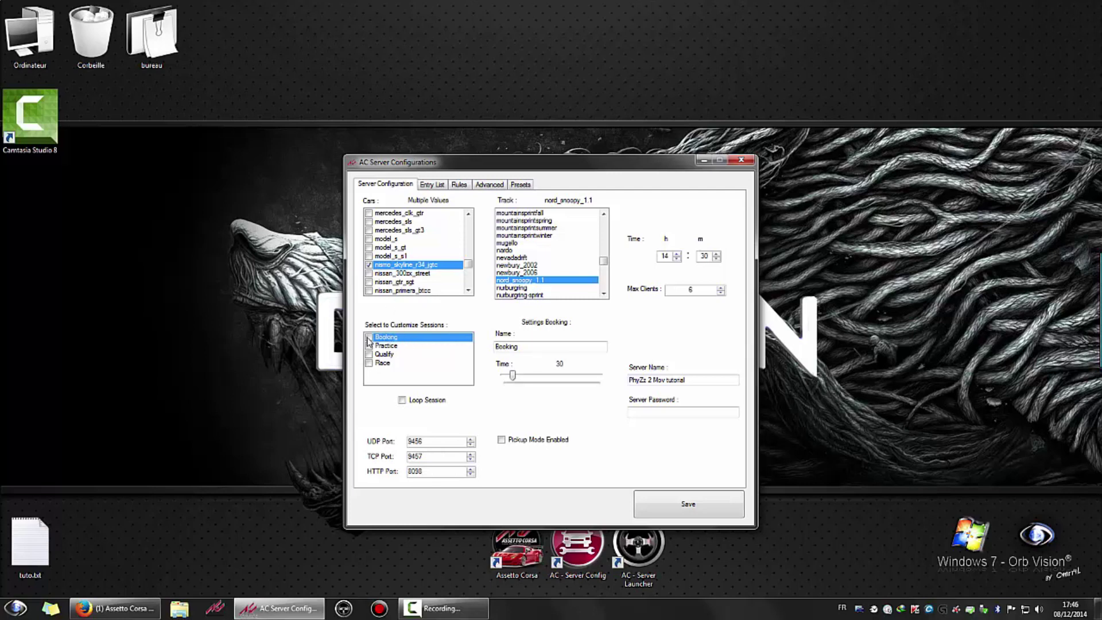
{"action": "left_click", "coordinate": [370, 338]}
{"action": "mouse_move", "coordinate": [513, 379]}
{"action": "left_mouse_down"}
{"action": "mouse_move", "coordinate": [537, 377]}
{"action": "mouse_move", "coordinate": [511, 376]}
{"action": "left_mouse_up"}
Step: Enable the Practice session with a time of 20 and a wait time of 25, keeping the name Free Practice
{"action": "left_click", "coordinate": [369, 346]}
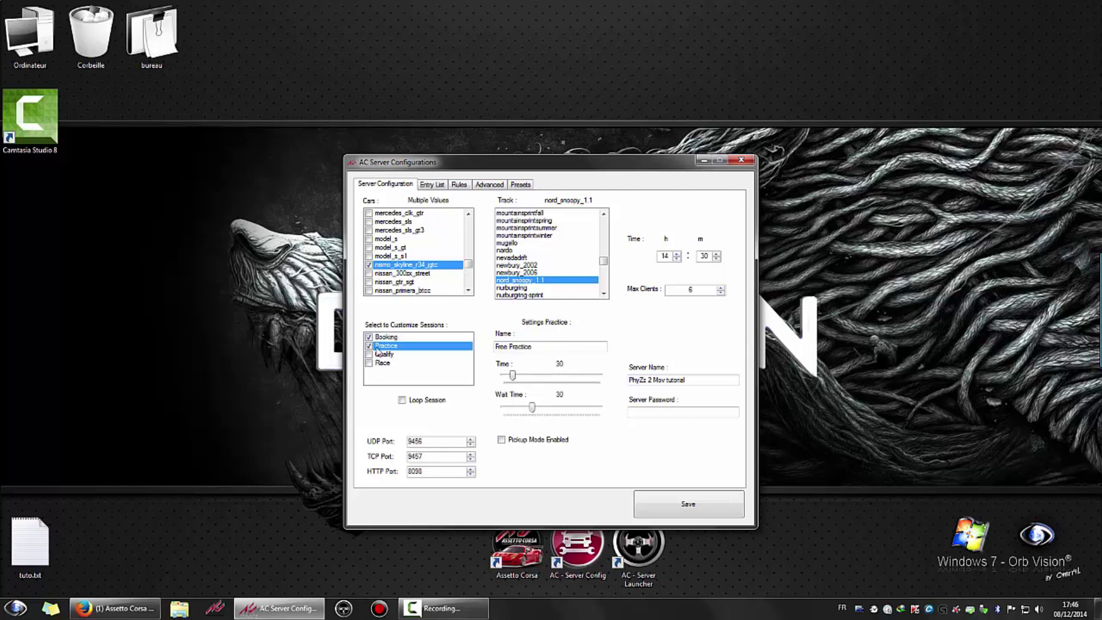
{"action": "left_click_drag", "start_coordinate": [541, 348], "coordinate": [498, 348]}
{"action": "left_click", "coordinate": [546, 347]}
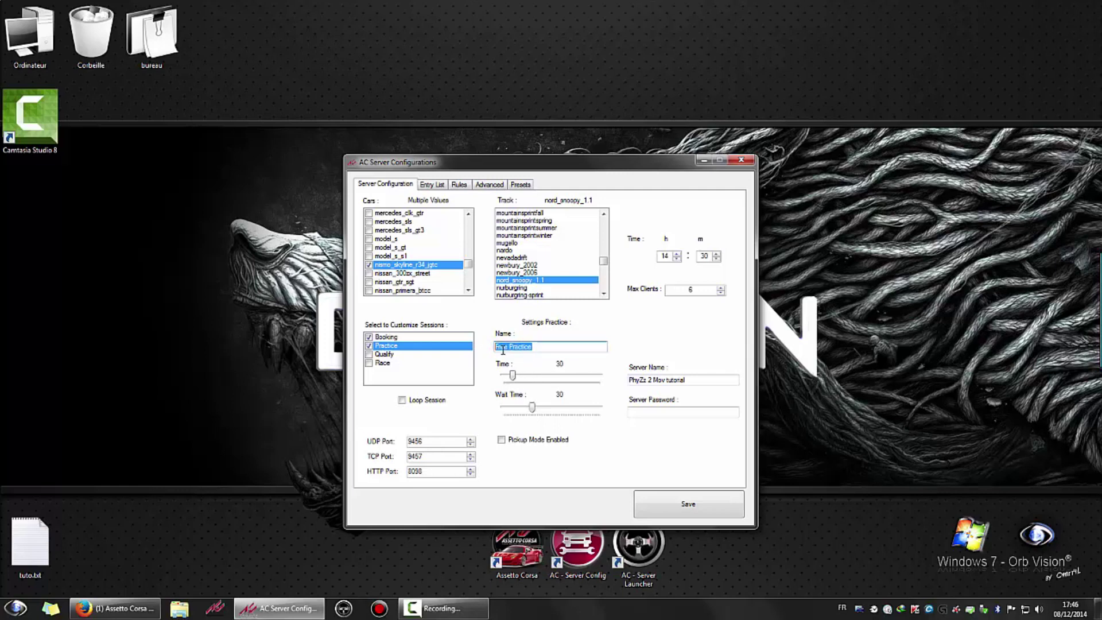
{"action": "left_click", "coordinate": [513, 376]}
{"action": "mouse_move", "coordinate": [512, 376]}
{"action": "left_mouse_down"}
{"action": "mouse_move", "coordinate": [531, 376]}
{"action": "mouse_move", "coordinate": [512, 374]}
{"action": "left_mouse_up"}
{"action": "left_click_drag", "start_coordinate": [510, 376], "coordinate": [508, 376]}
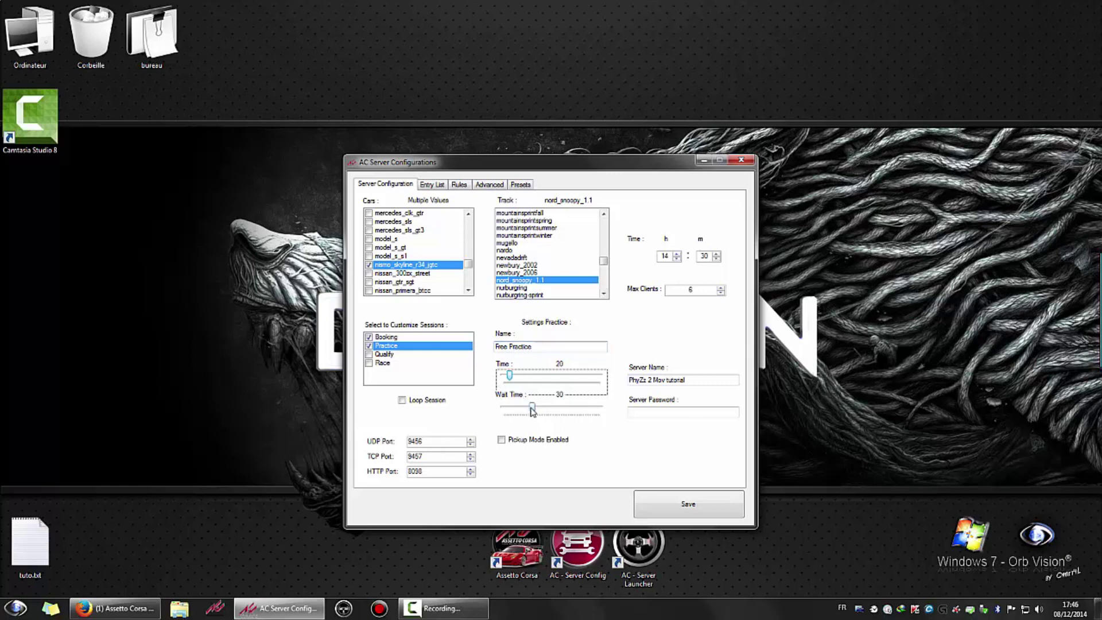
{"action": "mouse_move", "coordinate": [532, 409]}
{"action": "left_mouse_down"}
{"action": "mouse_move", "coordinate": [543, 409]}
{"action": "mouse_move", "coordinate": [523, 409]}
{"action": "left_mouse_up"}
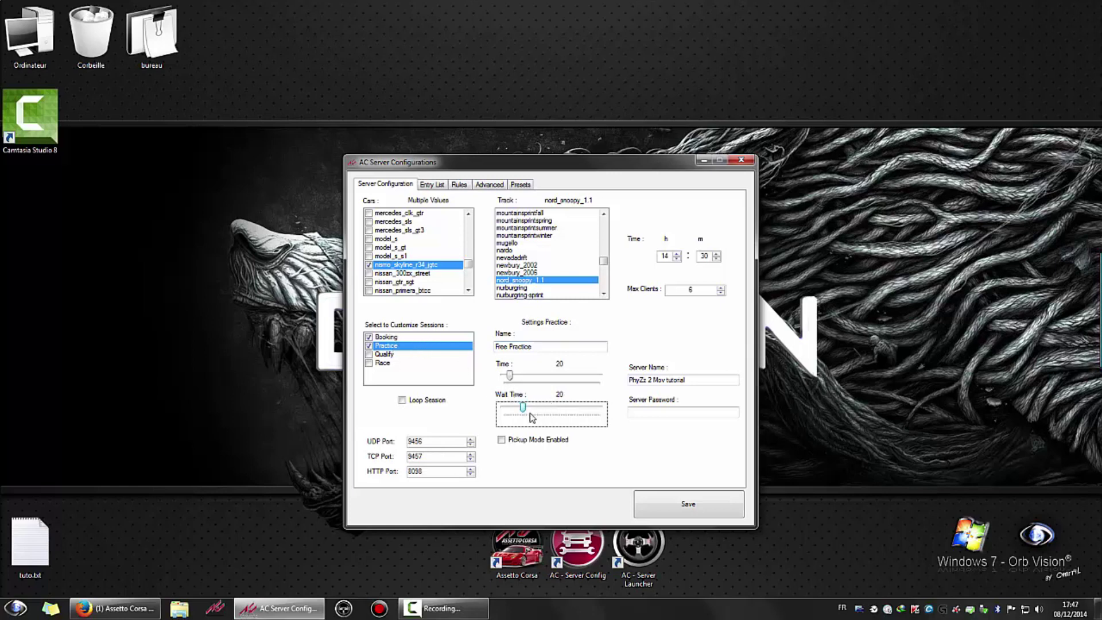
{"action": "mouse_move", "coordinate": [524, 411]}
{"action": "left_mouse_down"}
{"action": "mouse_move", "coordinate": [555, 409]}
{"action": "mouse_move", "coordinate": [529, 410]}
{"action": "left_mouse_up"}
Step: Enable the Qualify session and set its time to 18 and its wait time to 40
{"action": "left_click", "coordinate": [376, 354]}
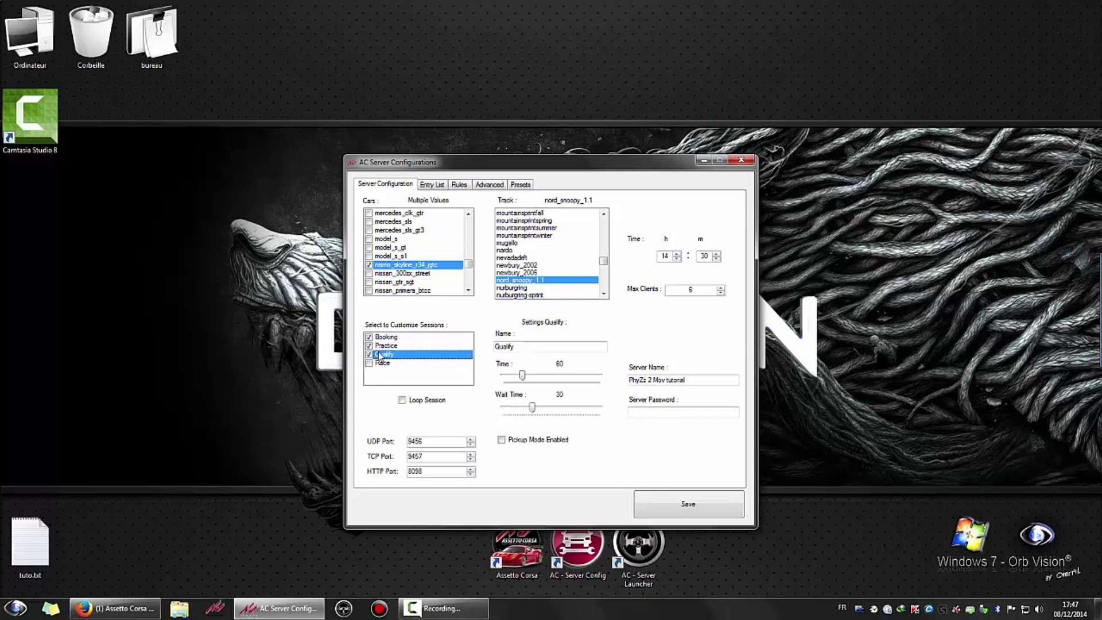
{"action": "left_click_drag", "start_coordinate": [522, 375], "coordinate": [509, 376]}
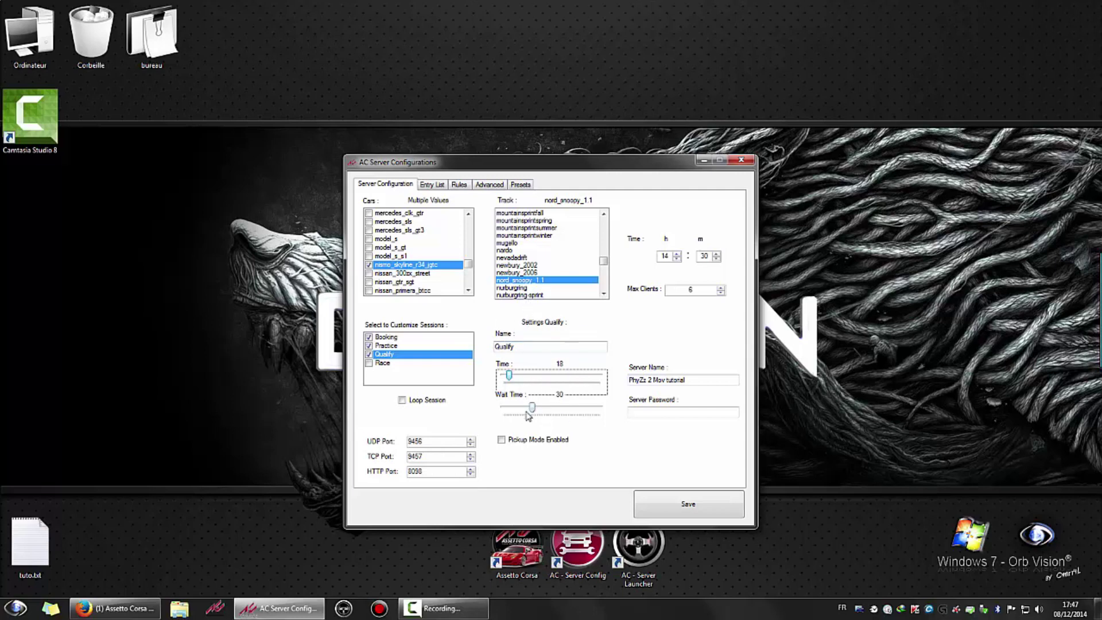
{"action": "left_click_drag", "start_coordinate": [533, 409], "coordinate": [542, 407]}
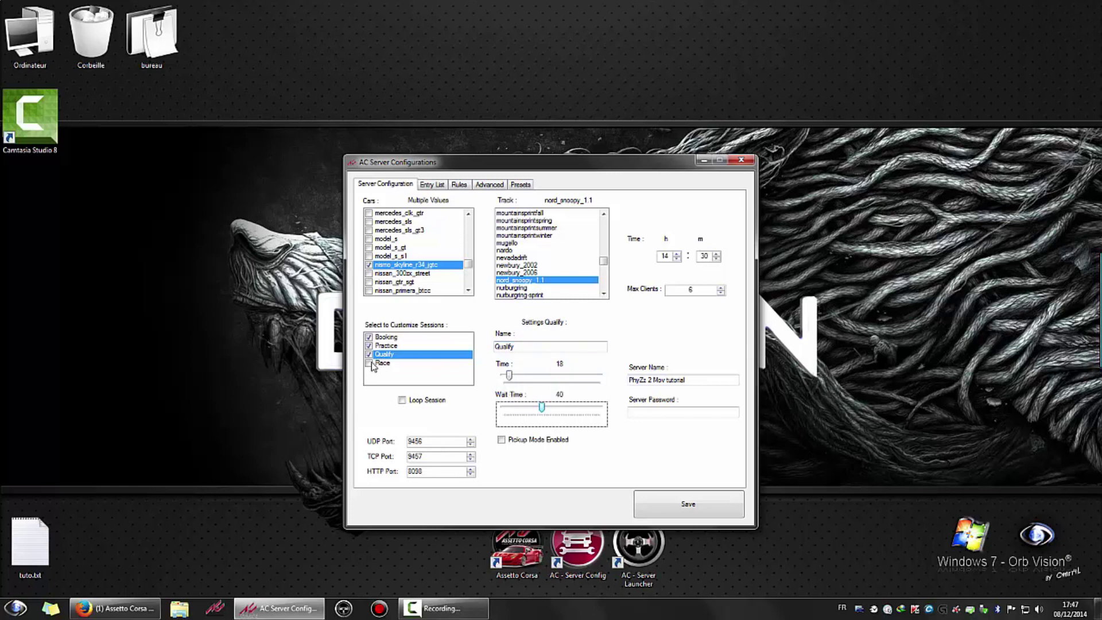
Step: Enable the Race session, lower its laps and raise its wait time, and save the configuration
{"action": "left_click", "coordinate": [369, 366]}
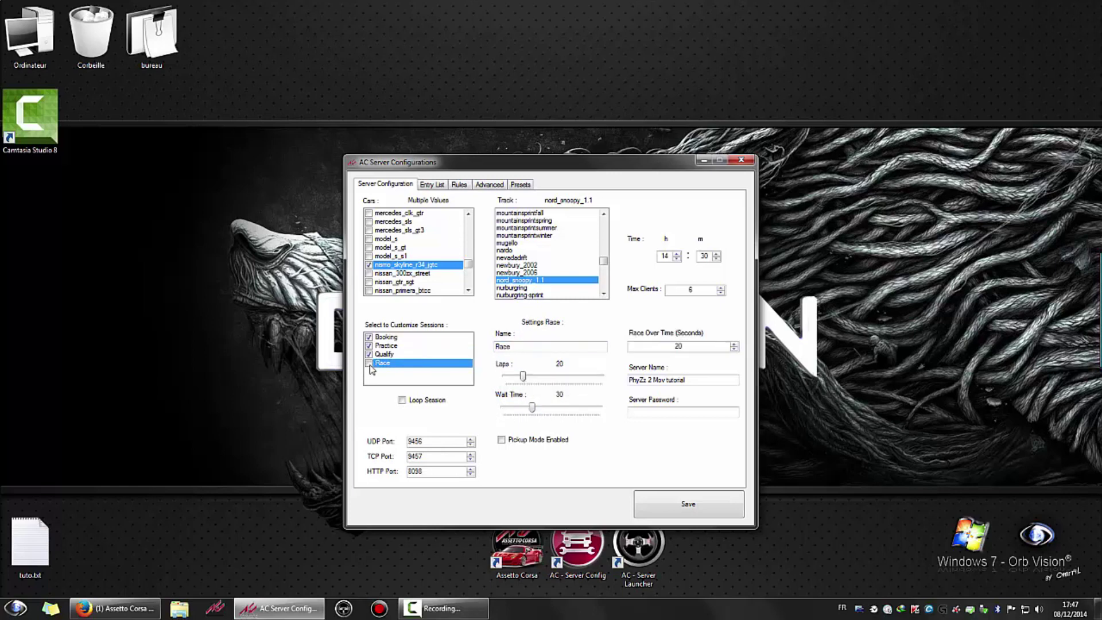
{"action": "left_click", "coordinate": [369, 364]}
{"action": "left_click_drag", "start_coordinate": [522, 377], "coordinate": [513, 379]}
{"action": "mouse_move", "coordinate": [533, 409]}
{"action": "left_mouse_down"}
{"action": "mouse_move", "coordinate": [560, 410]}
{"action": "mouse_move", "coordinate": [550, 413]}
{"action": "left_mouse_up"}
{"action": "mouse_move", "coordinate": [551, 408]}
{"action": "left_mouse_down"}
{"action": "mouse_move", "coordinate": [540, 411]}
{"action": "mouse_move", "coordinate": [610, 411]}
{"action": "mouse_move", "coordinate": [563, 409]}
{"action": "left_mouse_up"}
{"action": "left_click", "coordinate": [688, 506]}
{"action": "left_click", "coordinate": [766, 403]}
{"action": "left_click", "coordinate": [561, 342]}
Step: Disable the Race, Qualify and Booking sessions so that only Practice stays enabled
{"action": "left_click", "coordinate": [376, 354]}
{"action": "left_click", "coordinate": [369, 356]}
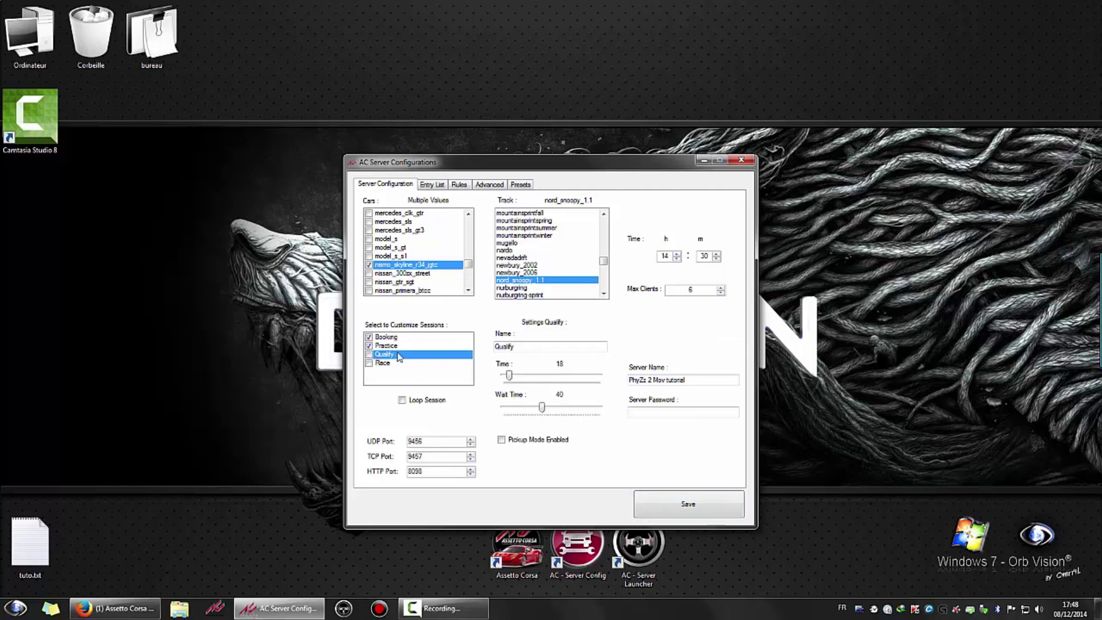
{"action": "left_click", "coordinate": [387, 347]}
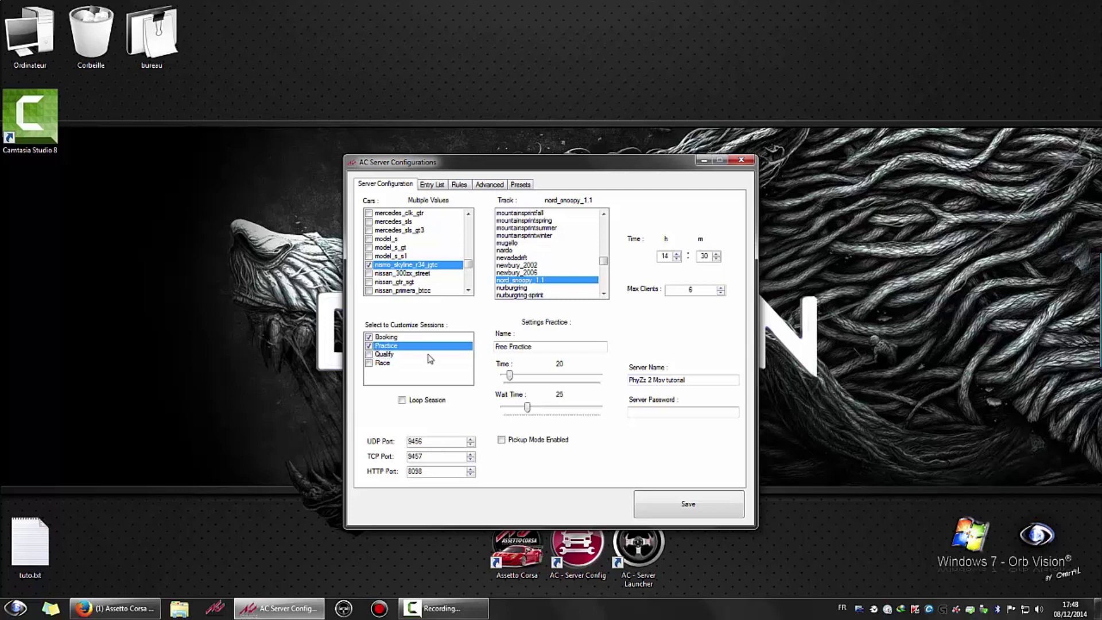
{"action": "left_click", "coordinate": [375, 340]}
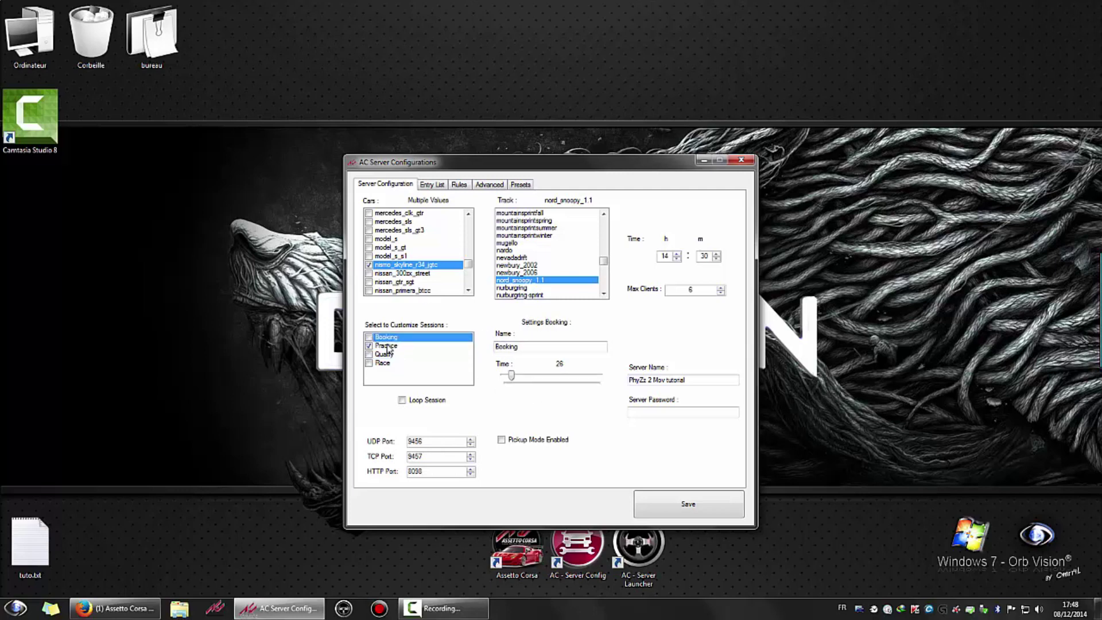
Step: Set the Practice session's time to 150 and enable Pickup Mode
{"action": "left_click", "coordinate": [383, 347]}
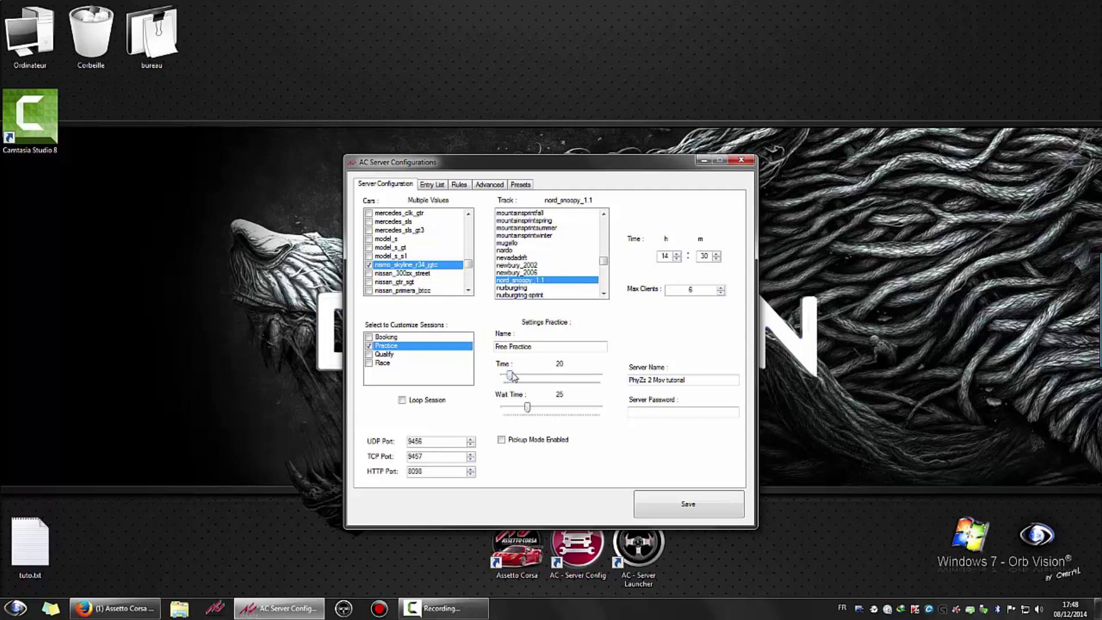
{"action": "left_click_drag", "start_coordinate": [511, 377], "coordinate": [552, 376]}
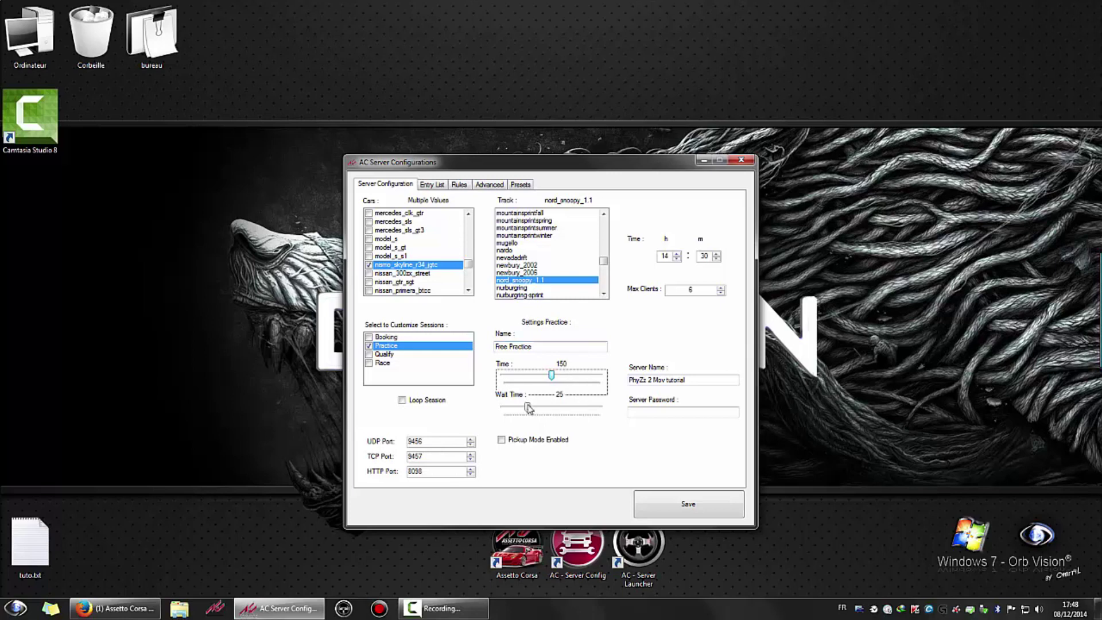
{"action": "left_click", "coordinate": [502, 441]}
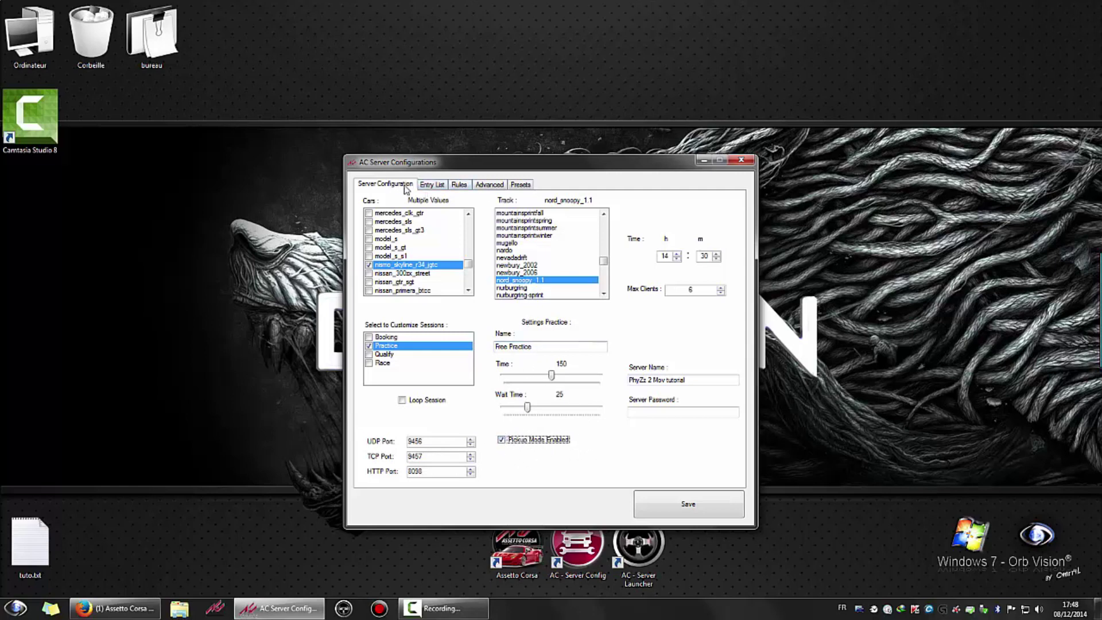
Step: Add a player entry with the ferrari_f40_comp car and the 1red skin to the entry list
{"action": "left_click", "coordinate": [431, 185]}
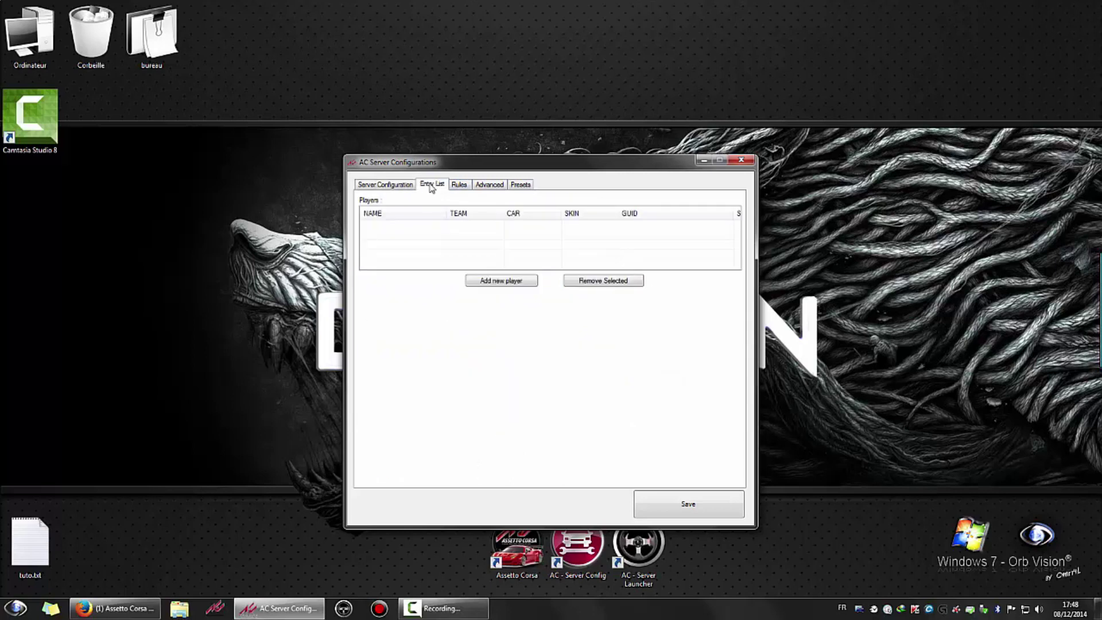
{"action": "left_click", "coordinate": [512, 283]}
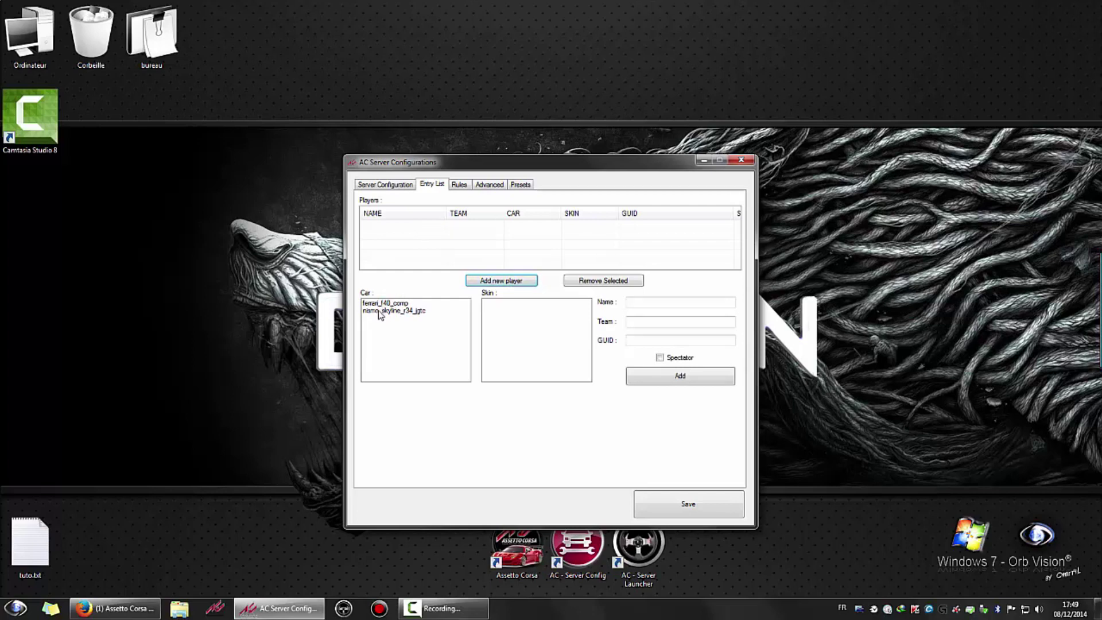
{"action": "left_click", "coordinate": [385, 185]}
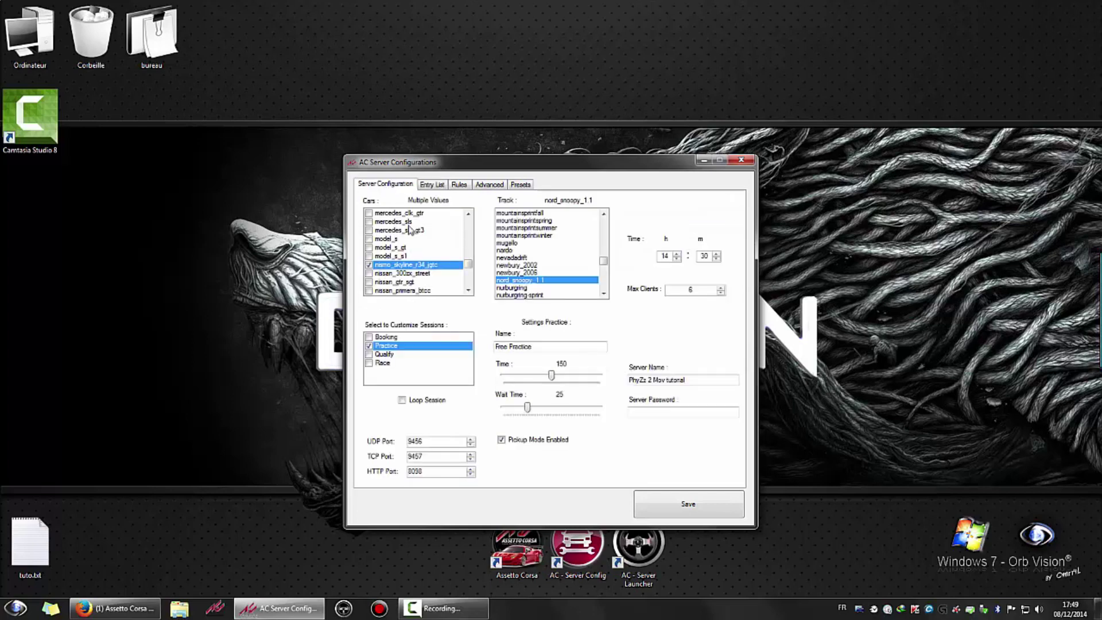
{"action": "left_click", "coordinate": [432, 186]}
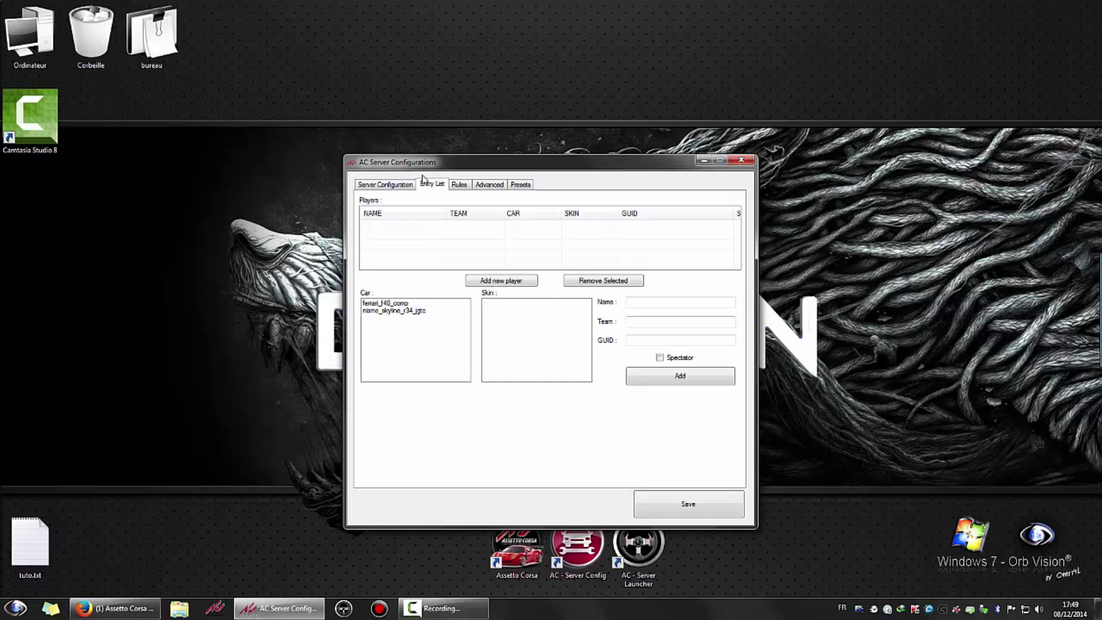
{"action": "left_click", "coordinate": [400, 303]}
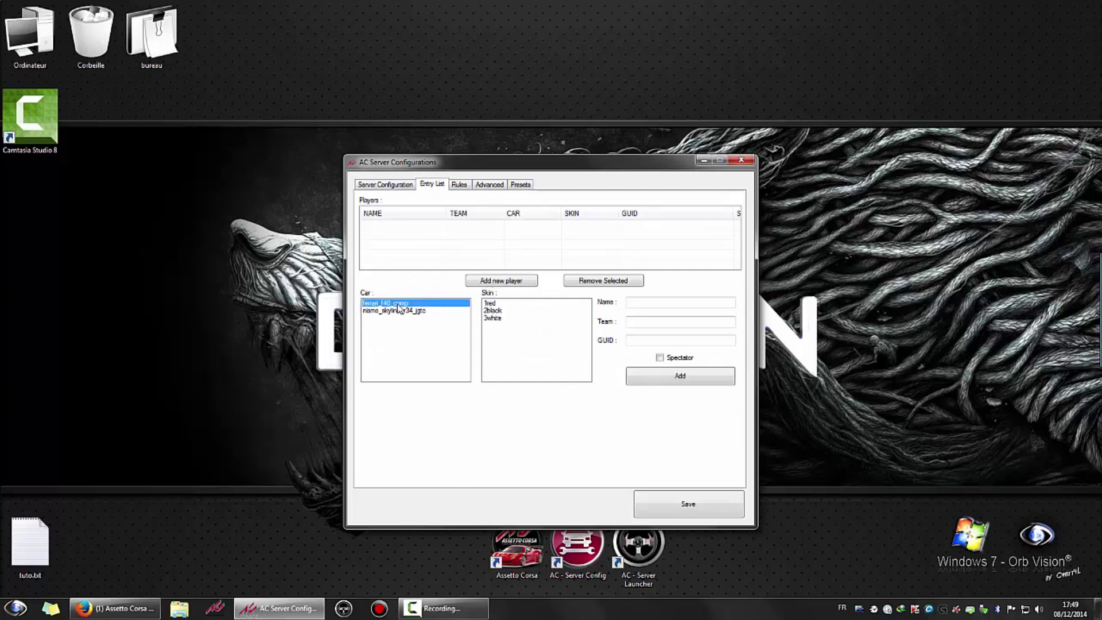
{"action": "left_click", "coordinate": [489, 303]}
{"action": "left_click", "coordinate": [504, 284]}
{"action": "left_click", "coordinate": [505, 284]}
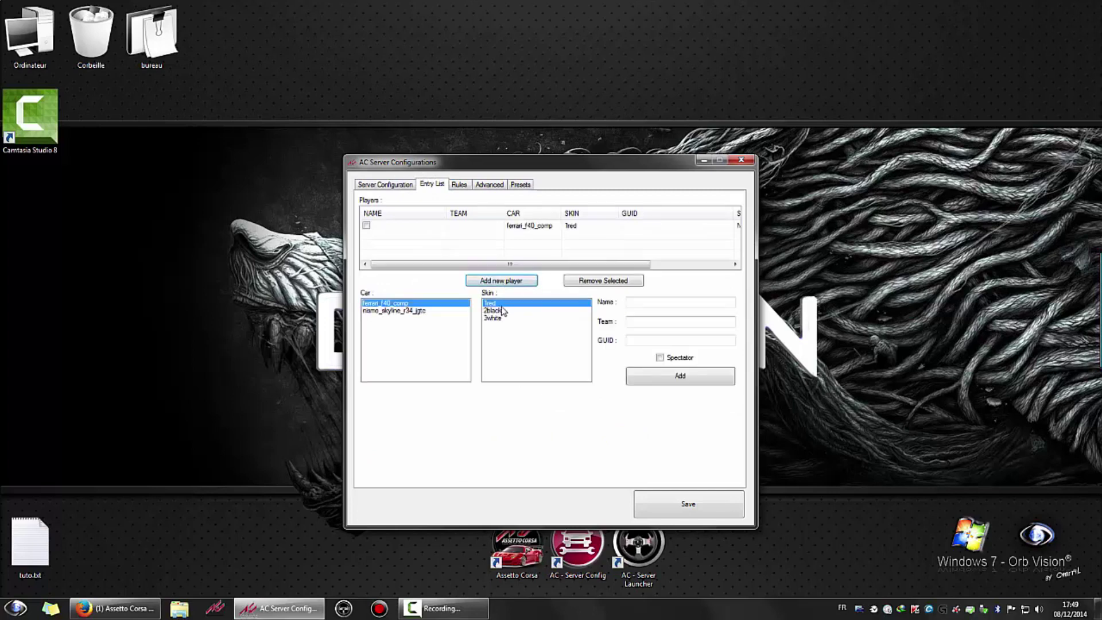
Step: Add two more ferrari_f40_comp entries with the 2black and 3white skins
{"action": "left_click", "coordinate": [504, 283]}
{"action": "left_click", "coordinate": [498, 318]}
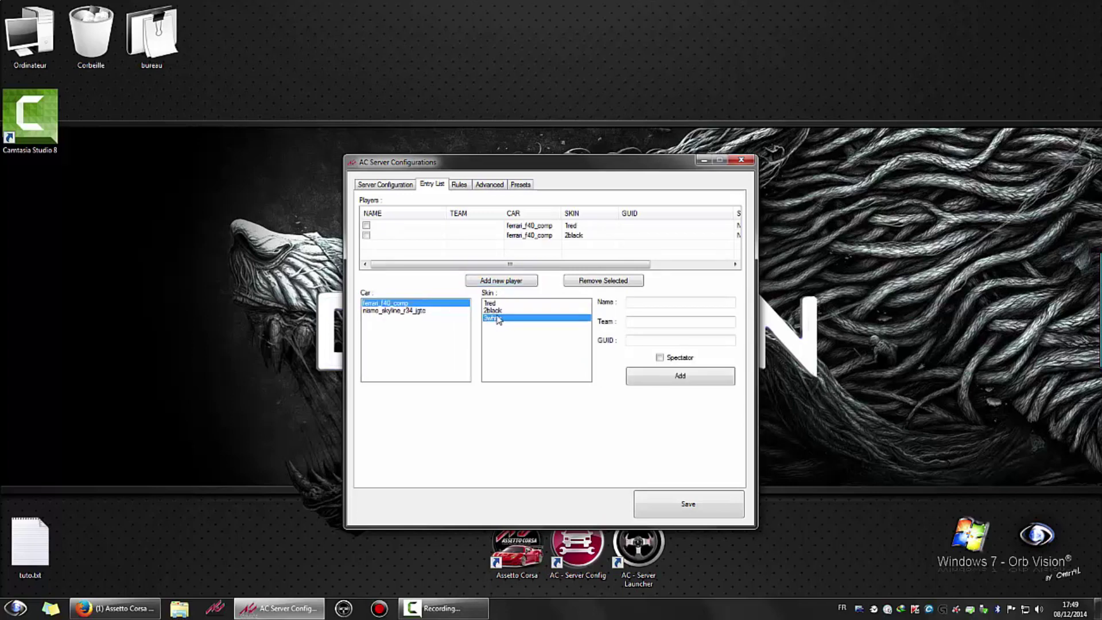
{"action": "left_click", "coordinate": [504, 282]}
Step: Add three nismo_skyline_r34_jgtc entries to the entry list with the skins 1, 12 and Nismo
{"action": "left_click", "coordinate": [411, 312]}
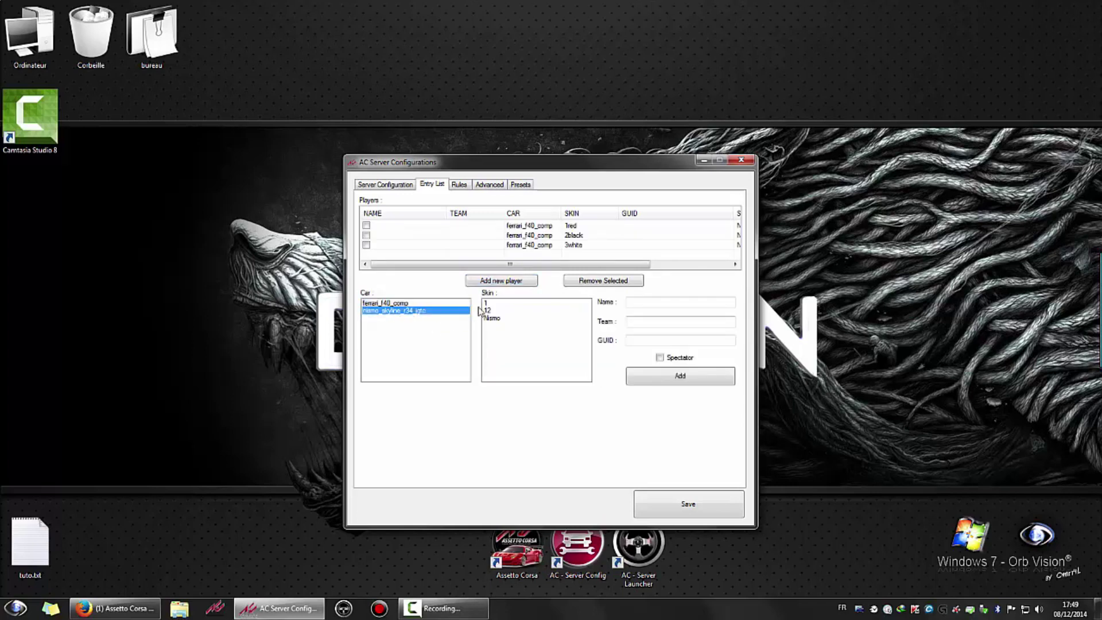
{"action": "left_click", "coordinate": [489, 303]}
{"action": "left_click", "coordinate": [491, 283]}
{"action": "left_click", "coordinate": [491, 284]}
{"action": "left_click", "coordinate": [489, 310]}
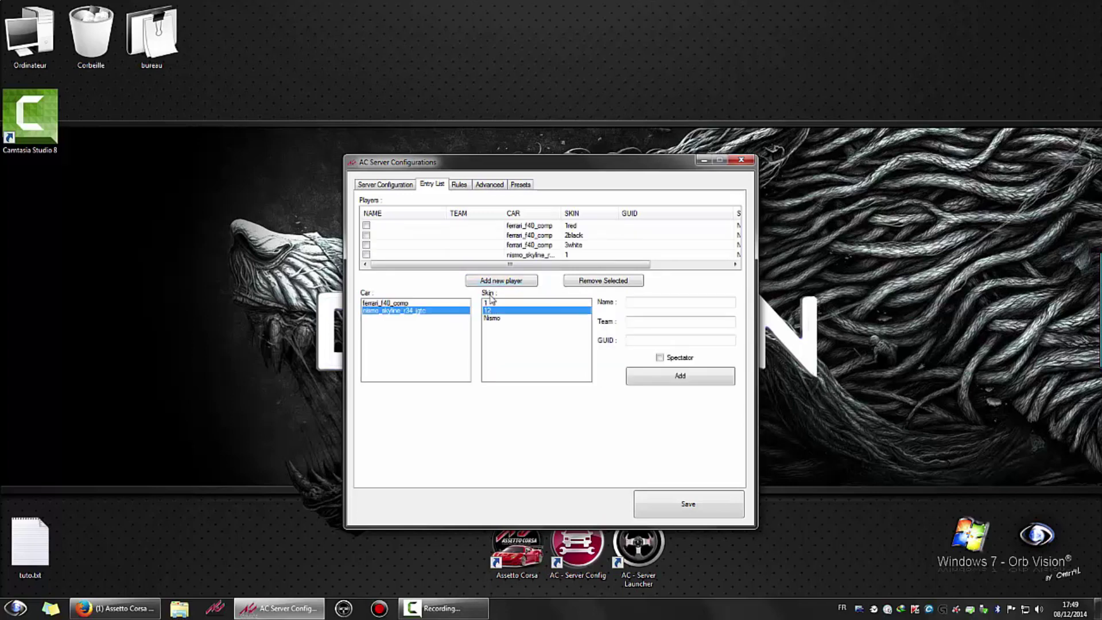
{"action": "left_click", "coordinate": [492, 283]}
{"action": "left_click", "coordinate": [492, 283]}
{"action": "left_click", "coordinate": [491, 319]}
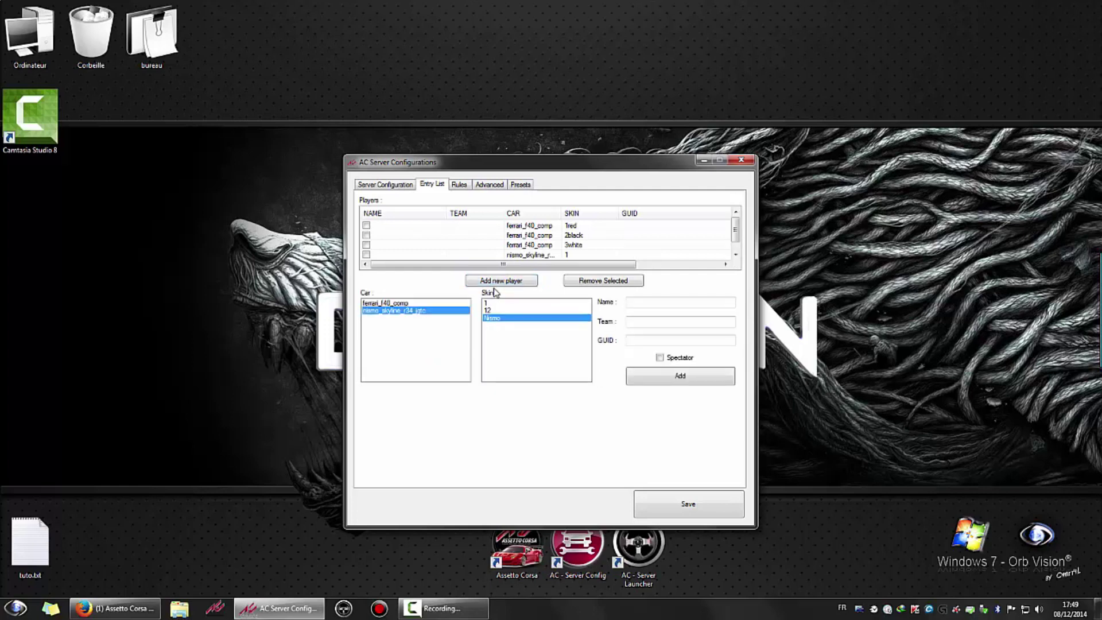
{"action": "left_click", "coordinate": [495, 282]}
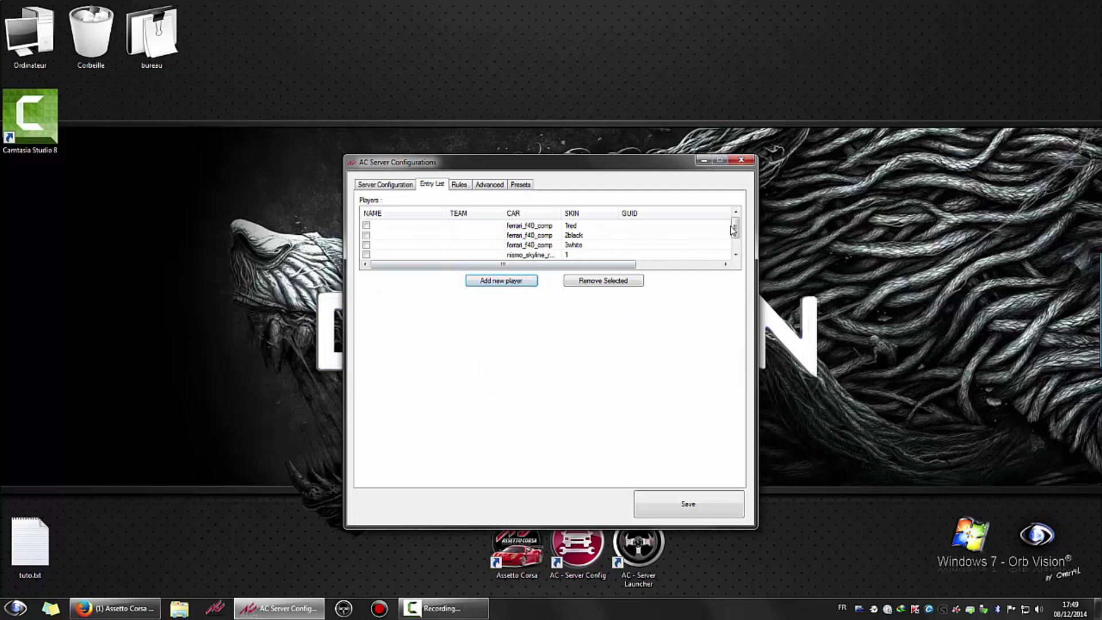
Step: Check the player entries and set the server's Max Clients to 20
{"action": "scroll", "coordinate": [733, 230], "scroll_direction": "down", "scroll_amount": 1}
{"action": "scroll", "coordinate": [733, 230], "scroll_direction": "up", "scroll_amount": 1}
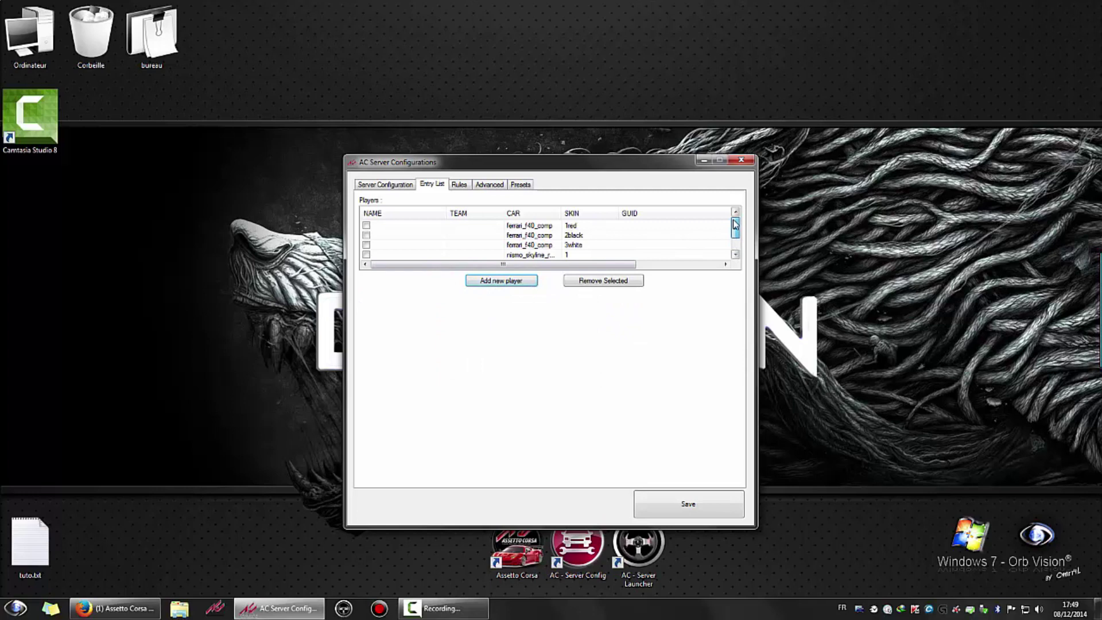
{"action": "left_click", "coordinate": [577, 226]}
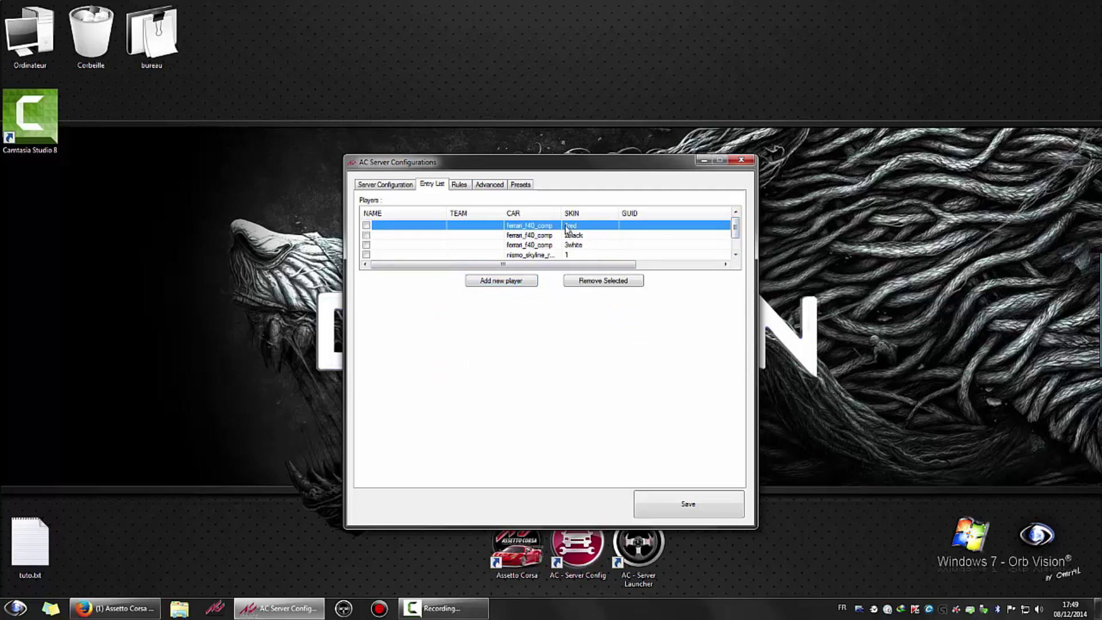
{"action": "scroll", "coordinate": [737, 231], "scroll_direction": "down", "scroll_amount": 1}
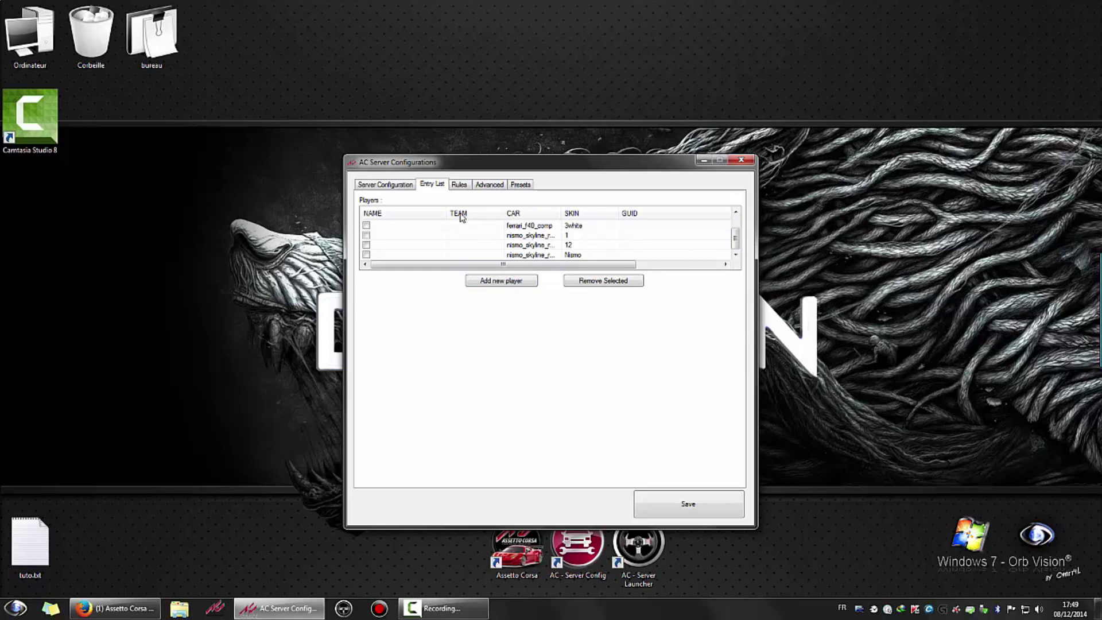
{"action": "left_click", "coordinate": [407, 186]}
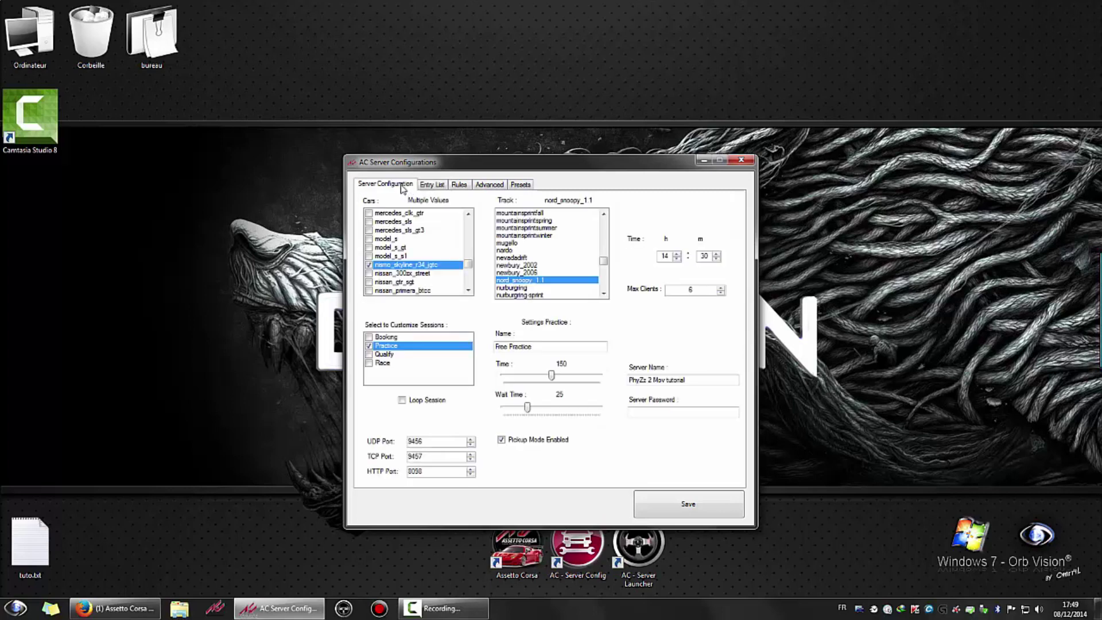
{"action": "left_click", "coordinate": [722, 292]}
{"action": "left_click_drag", "start_coordinate": [688, 288], "coordinate": [631, 293]}
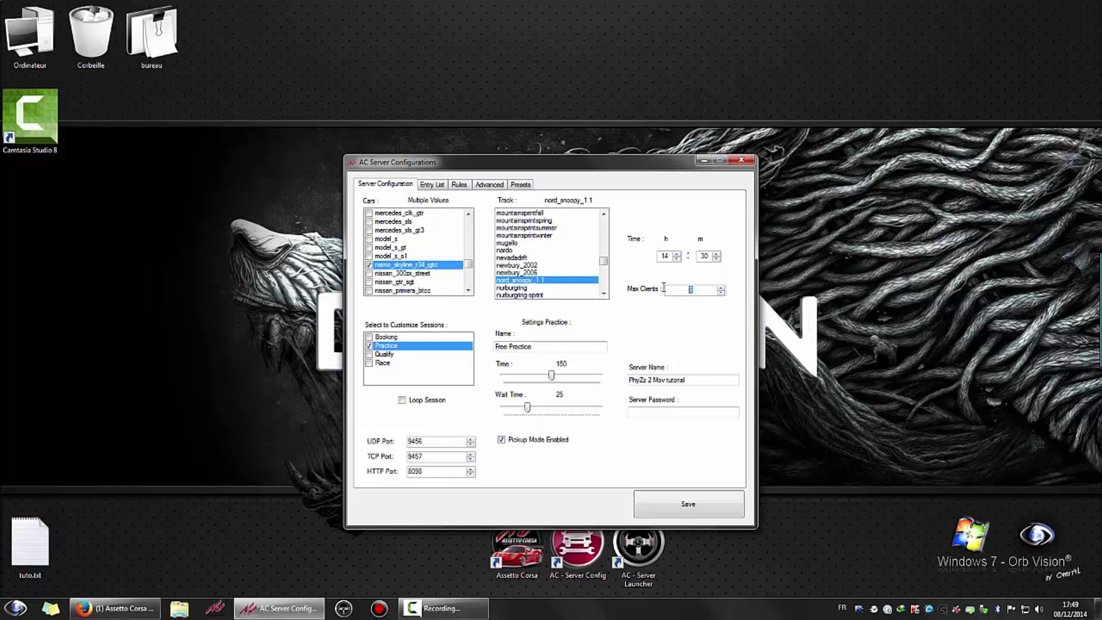
Step: Add three extra nismo_skyline_r34_jgtc entries with the Nismo skin to the entry list
{"action": "left_click", "coordinate": [445, 185]}
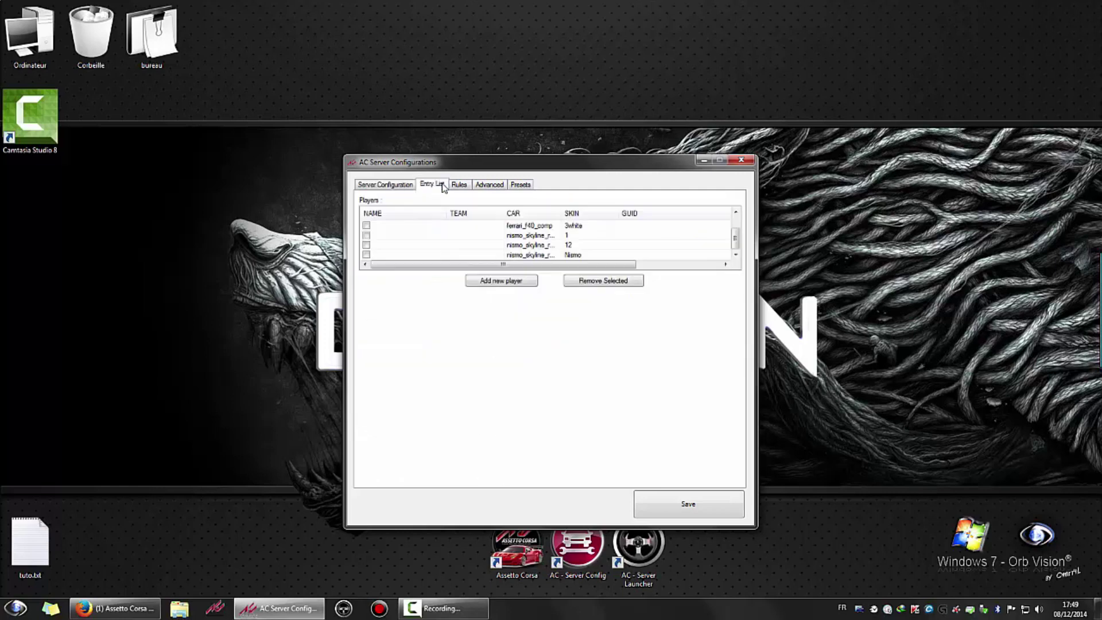
{"action": "left_click", "coordinate": [500, 280]}
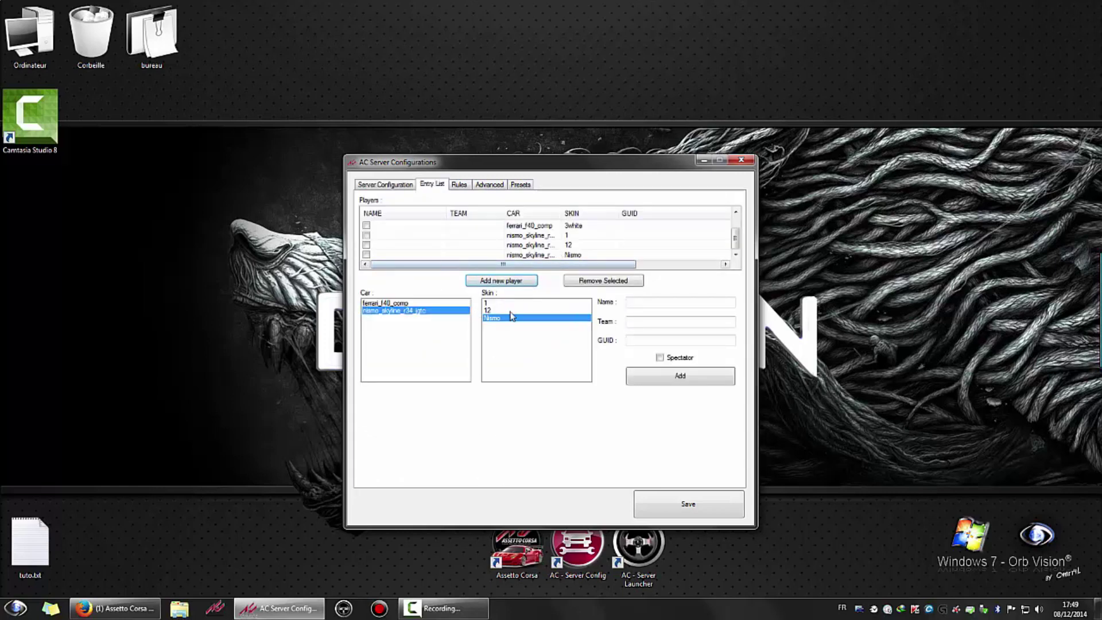
{"action": "left_click", "coordinate": [490, 284]}
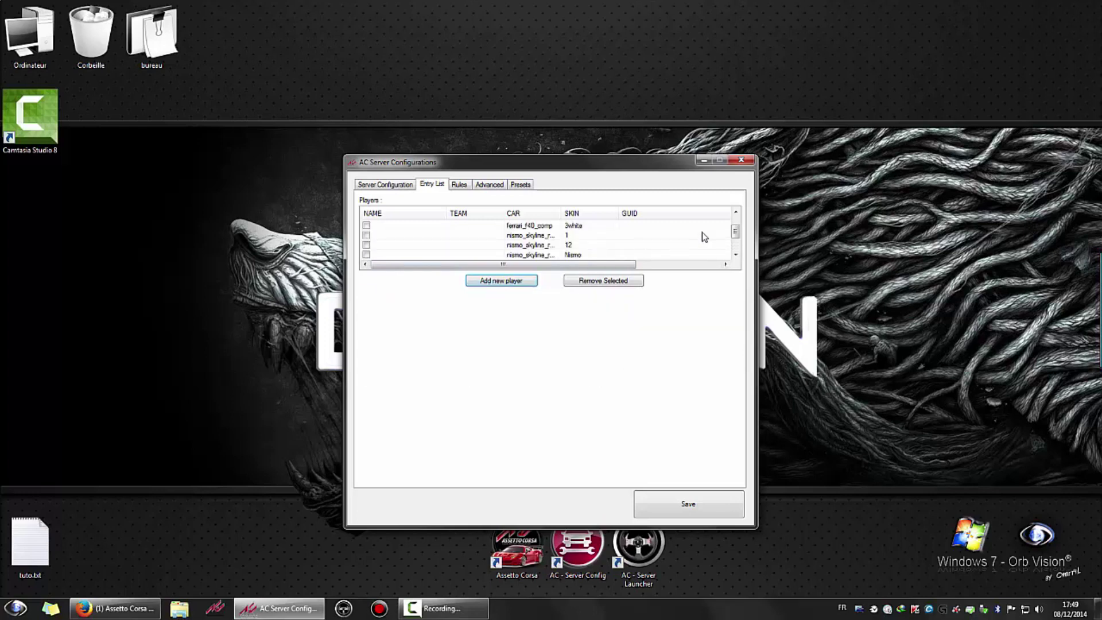
Step: Remove the last three duplicate Nismo-skin entries from the entry list
{"action": "left_click_drag", "start_coordinate": [735, 235], "coordinate": [735, 249]}
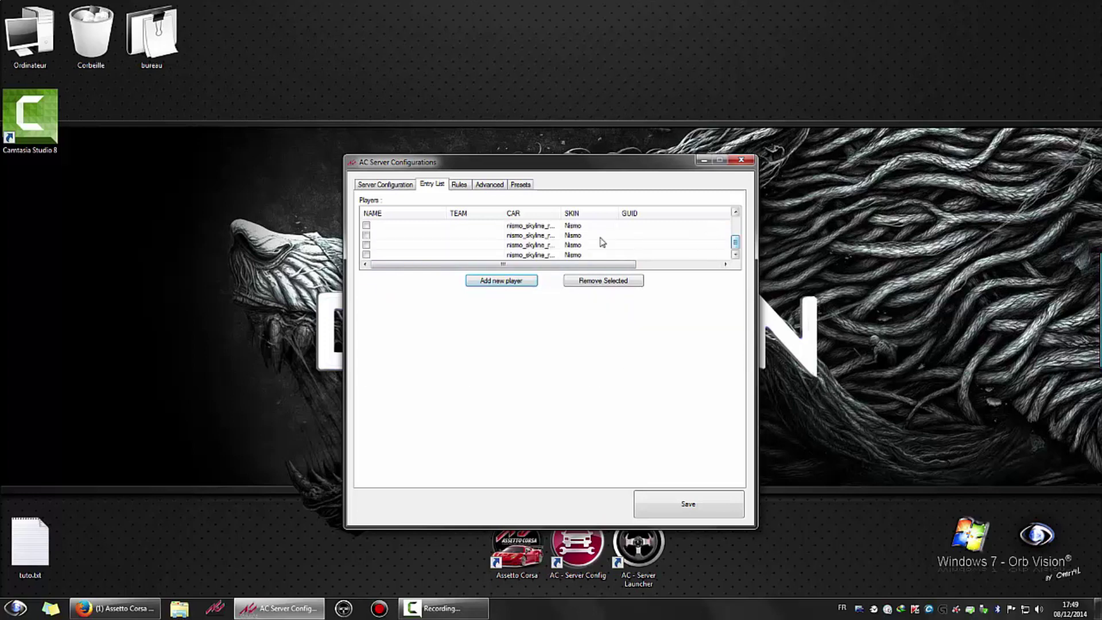
{"action": "left_click", "coordinate": [597, 235]}
{"action": "left_click", "coordinate": [592, 245]}
{"action": "left_click", "coordinate": [589, 255]}
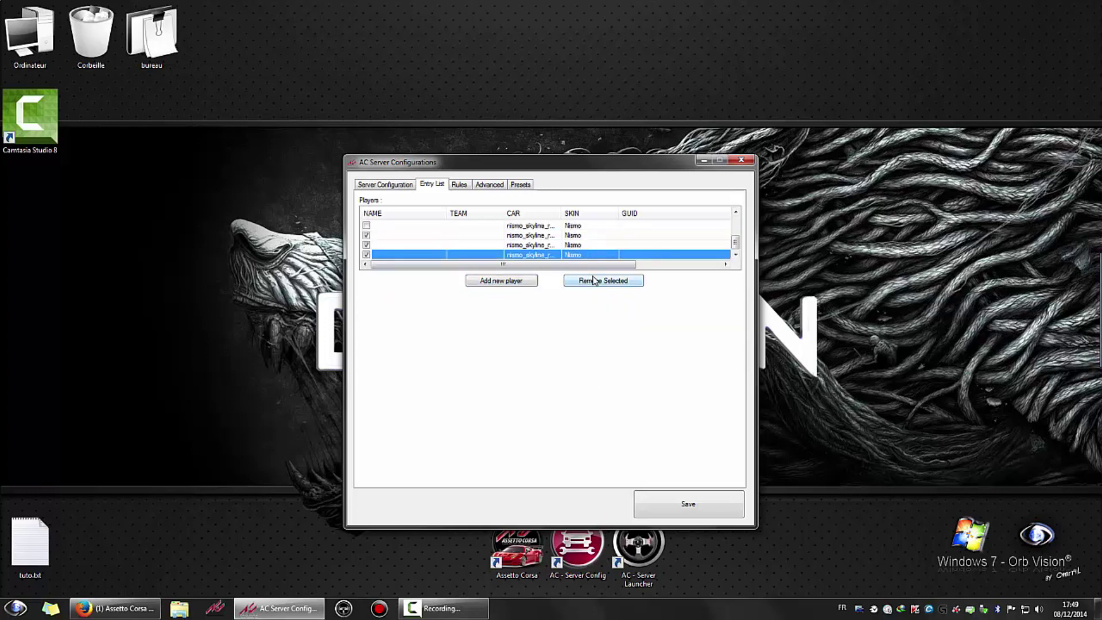
{"action": "left_click", "coordinate": [595, 280]}
Step: Return to the general server settings and save the configuration
{"action": "left_click", "coordinate": [387, 185]}
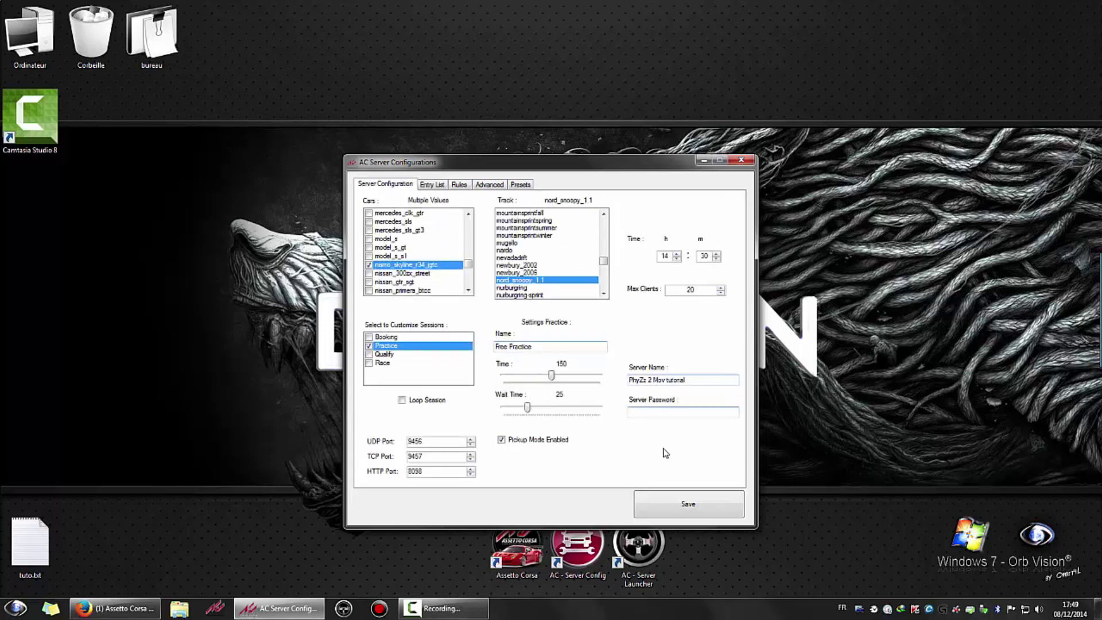
{"action": "left_click", "coordinate": [671, 504]}
{"action": "left_click", "coordinate": [616, 348]}
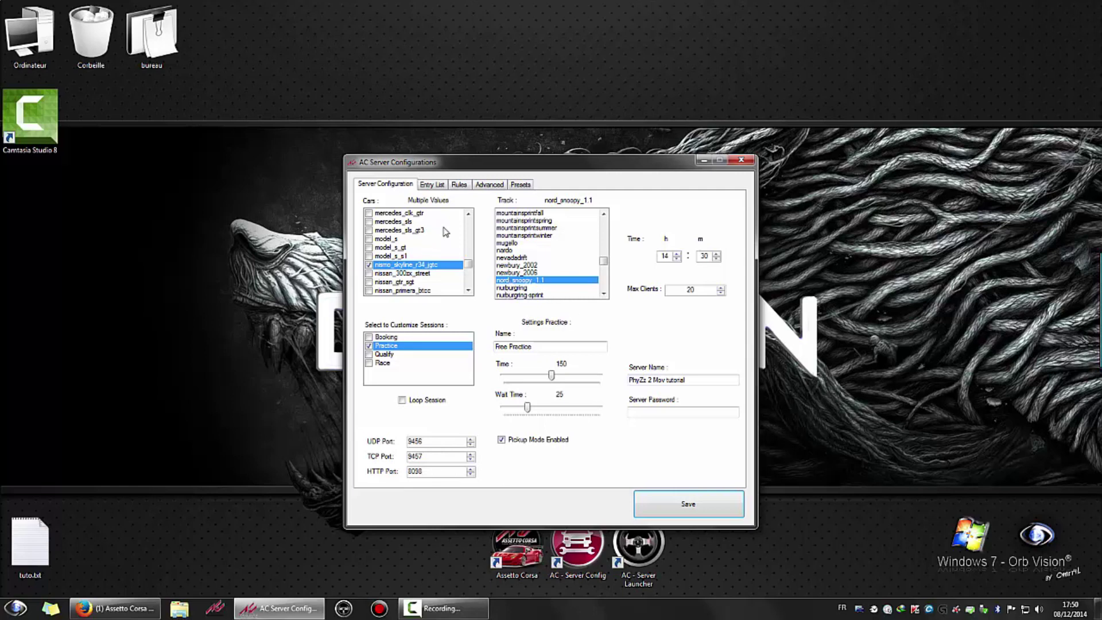
Step: Examine the Assist Rules for ABS, auto clutch, stability, traction control and tyre blankets, including the ABSAllowed options
{"action": "left_click", "coordinate": [466, 185]}
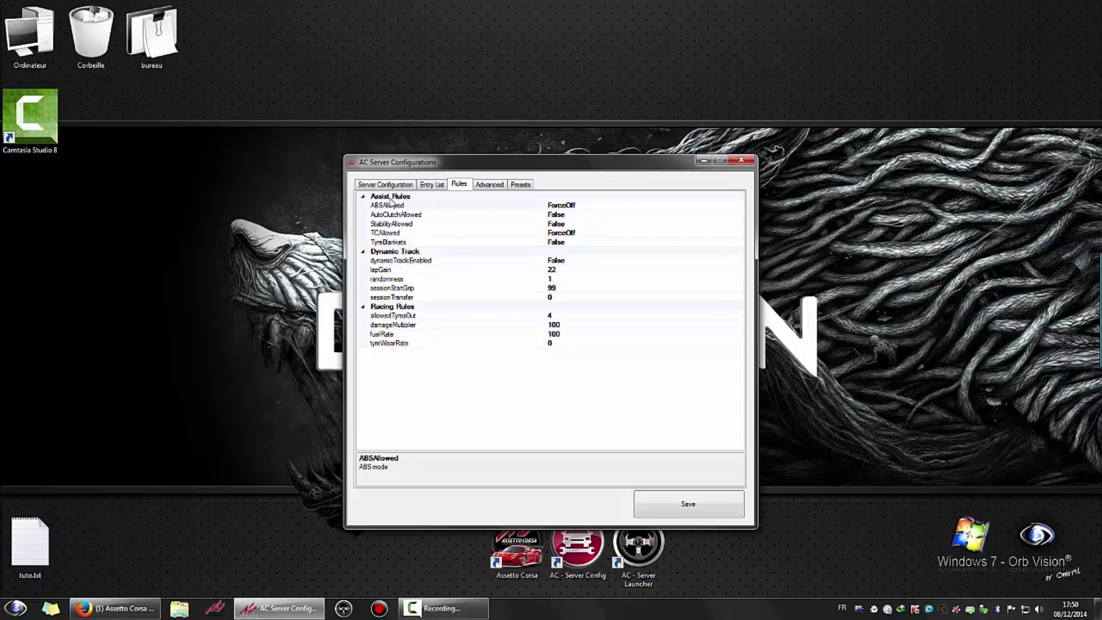
{"action": "left_click", "coordinate": [363, 251]}
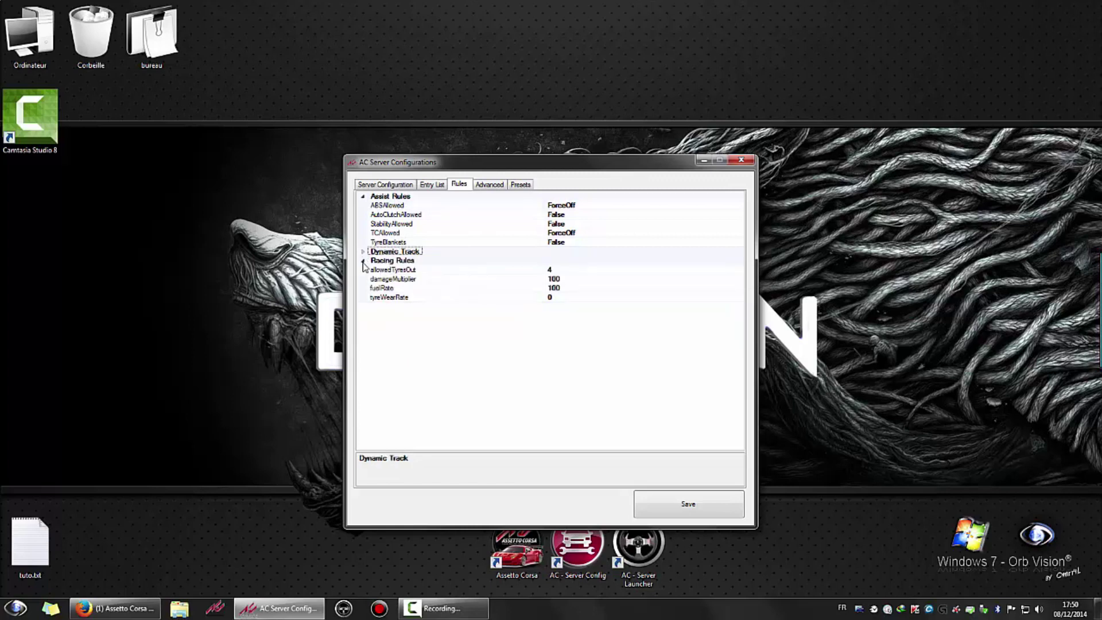
{"action": "left_click", "coordinate": [363, 261]}
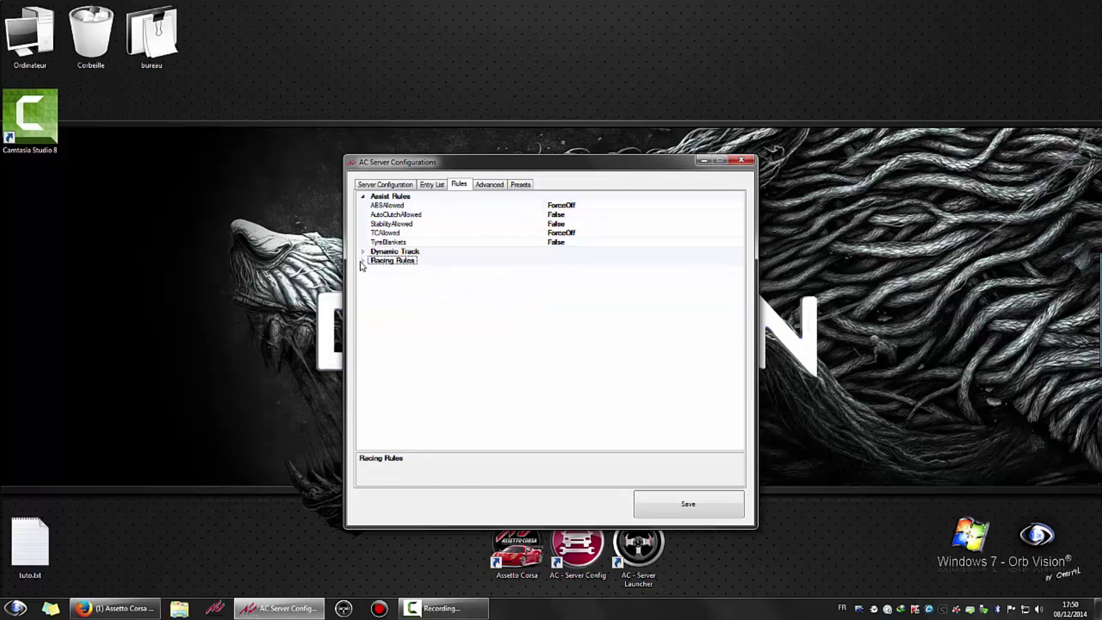
{"action": "left_click", "coordinate": [388, 208]}
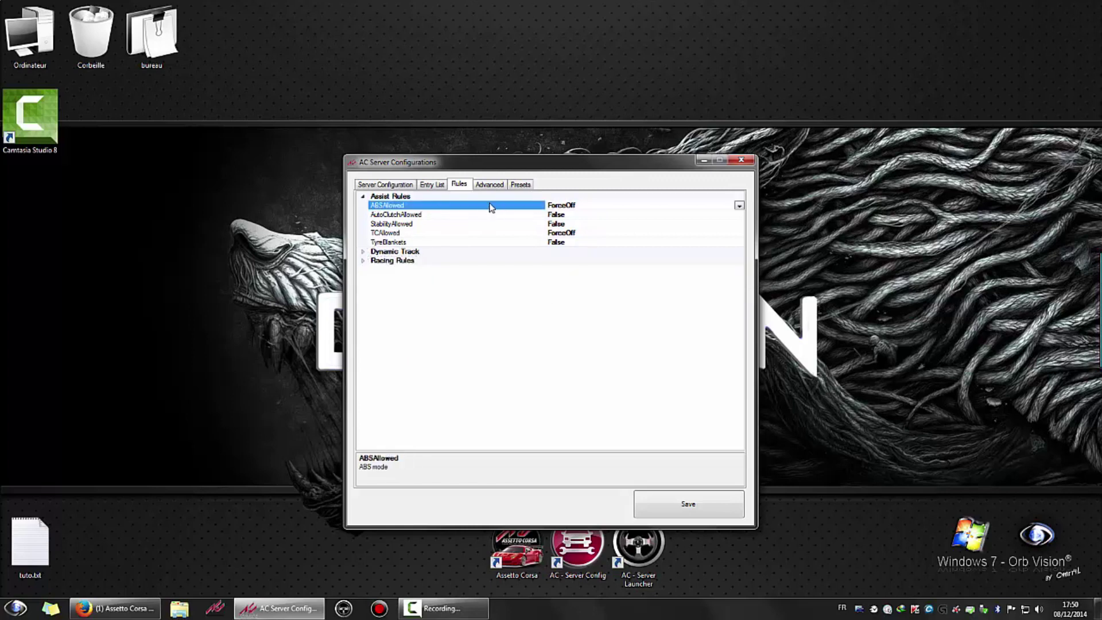
{"action": "left_click", "coordinate": [740, 206]}
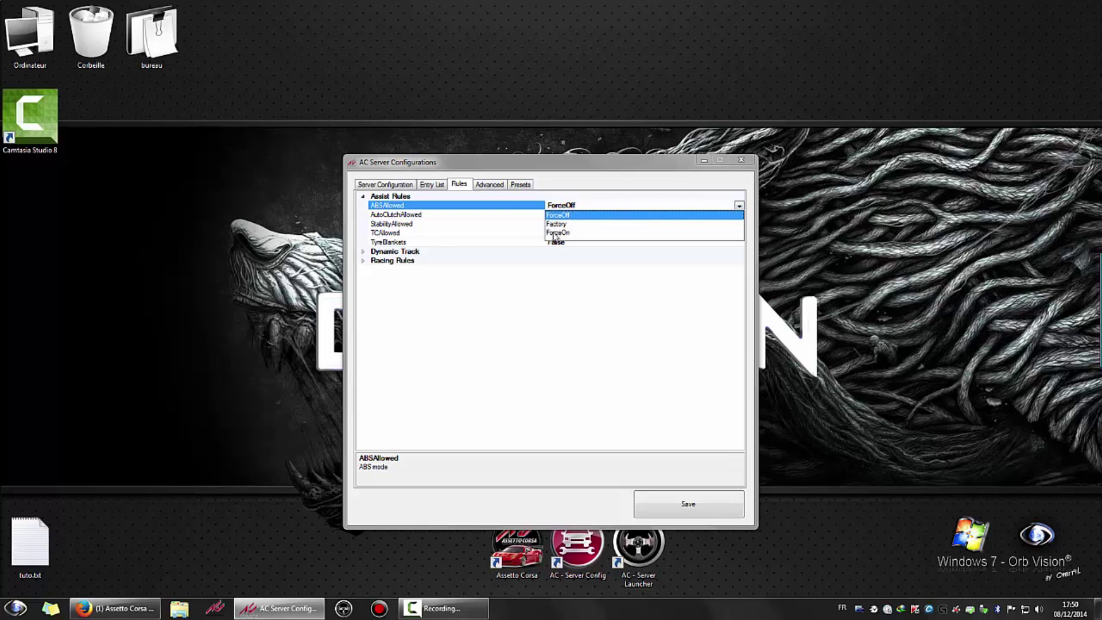
{"action": "left_click", "coordinate": [422, 220]}
{"action": "left_click", "coordinate": [419, 218]}
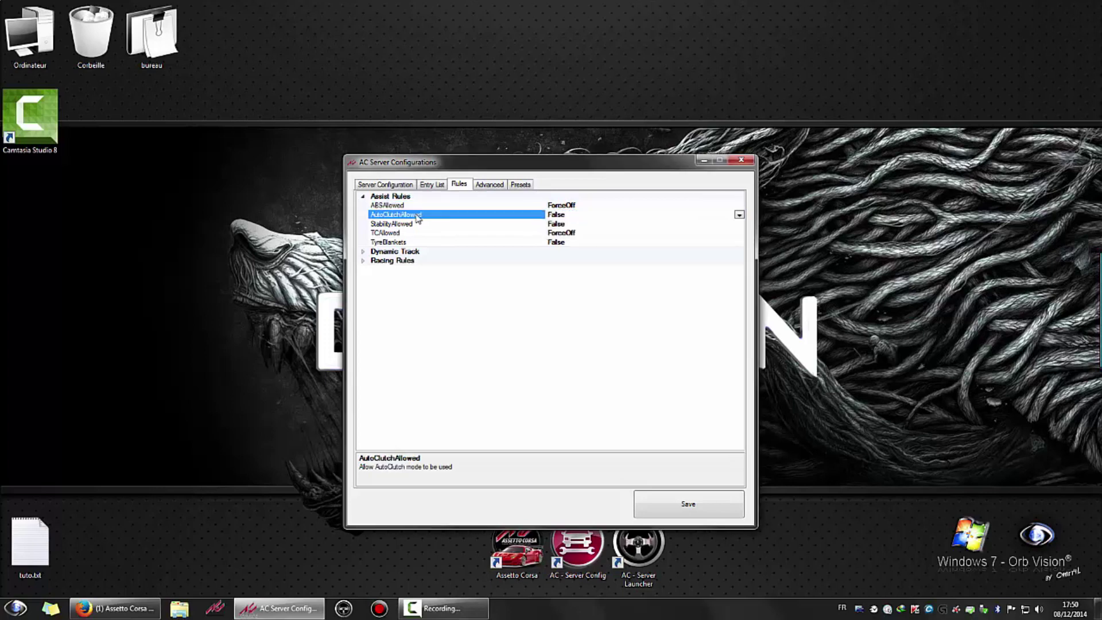
{"action": "left_click", "coordinate": [421, 224]}
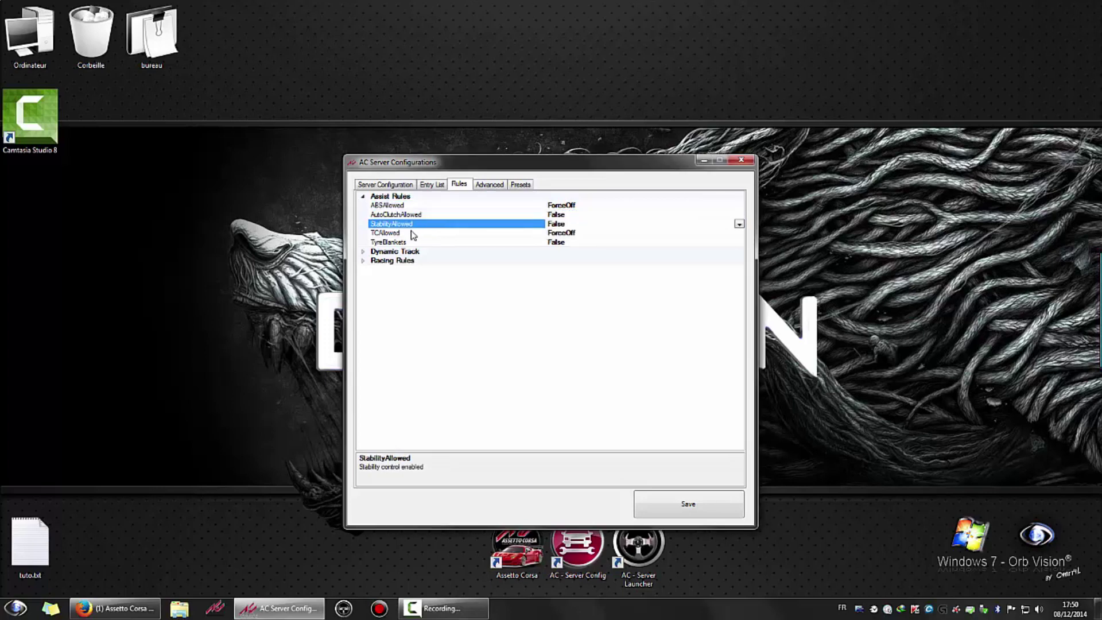
{"action": "left_click", "coordinate": [410, 234]}
{"action": "left_click", "coordinate": [394, 243]}
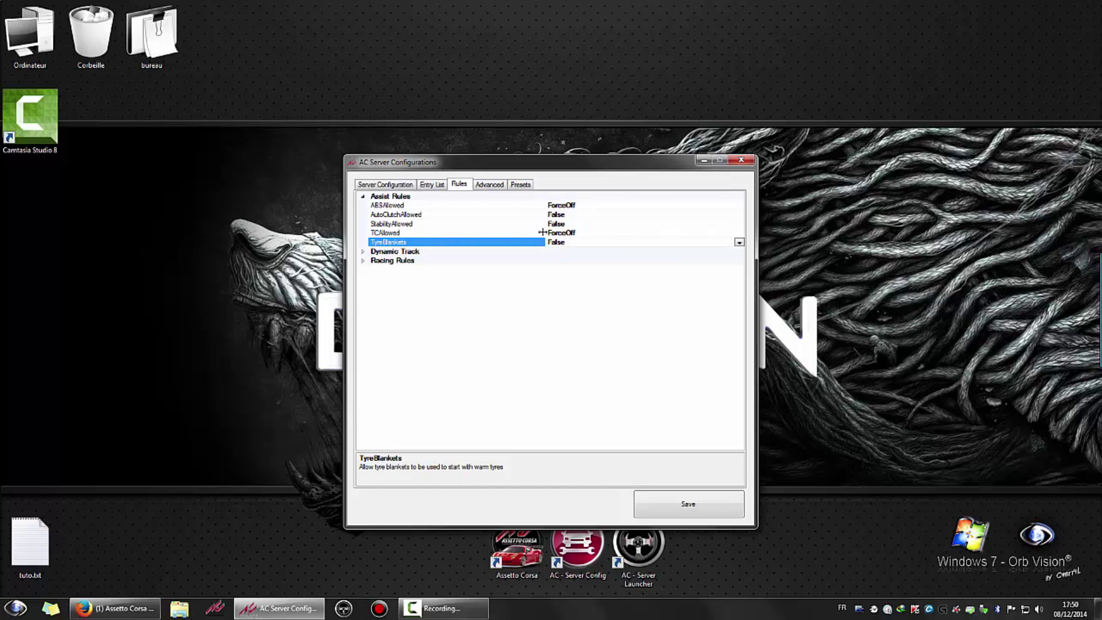
Step: Examine the Dynamic Track rules, including the dynamicTrackEnabled options and the lapGain description
{"action": "left_click", "coordinate": [362, 196]}
{"action": "left_click", "coordinate": [363, 205]}
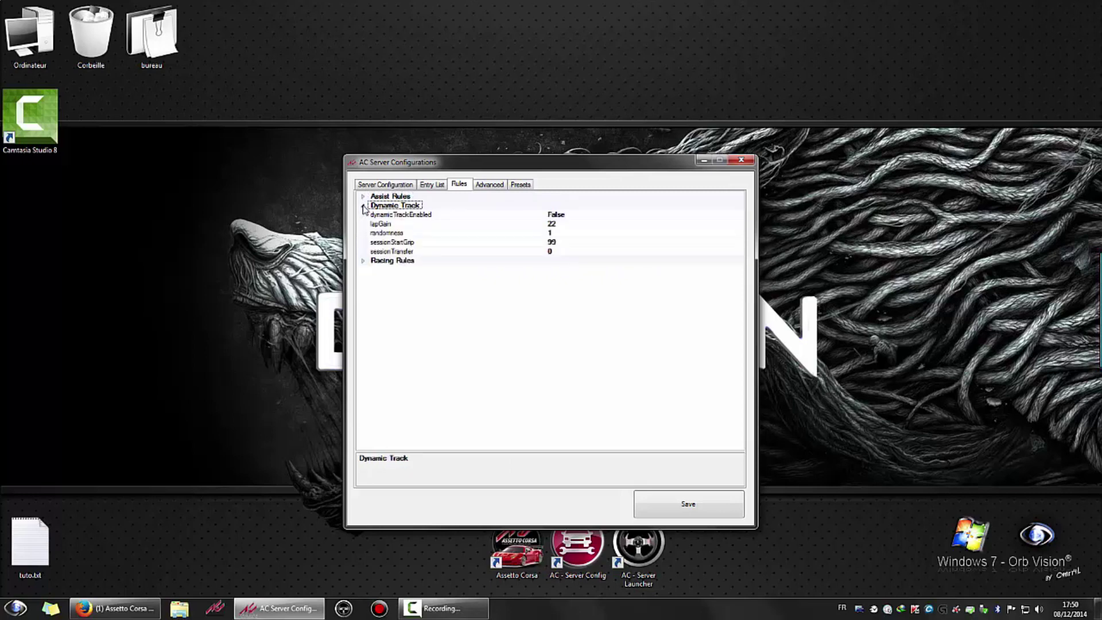
{"action": "left_click", "coordinate": [564, 219]}
{"action": "left_click", "coordinate": [738, 215]}
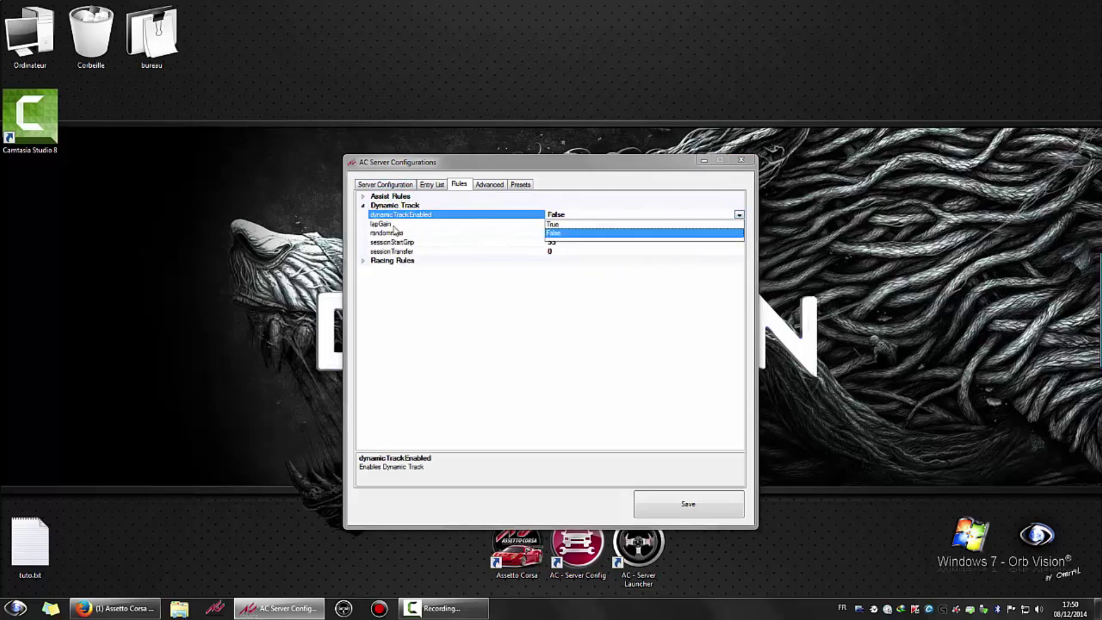
{"action": "left_click", "coordinate": [502, 287]}
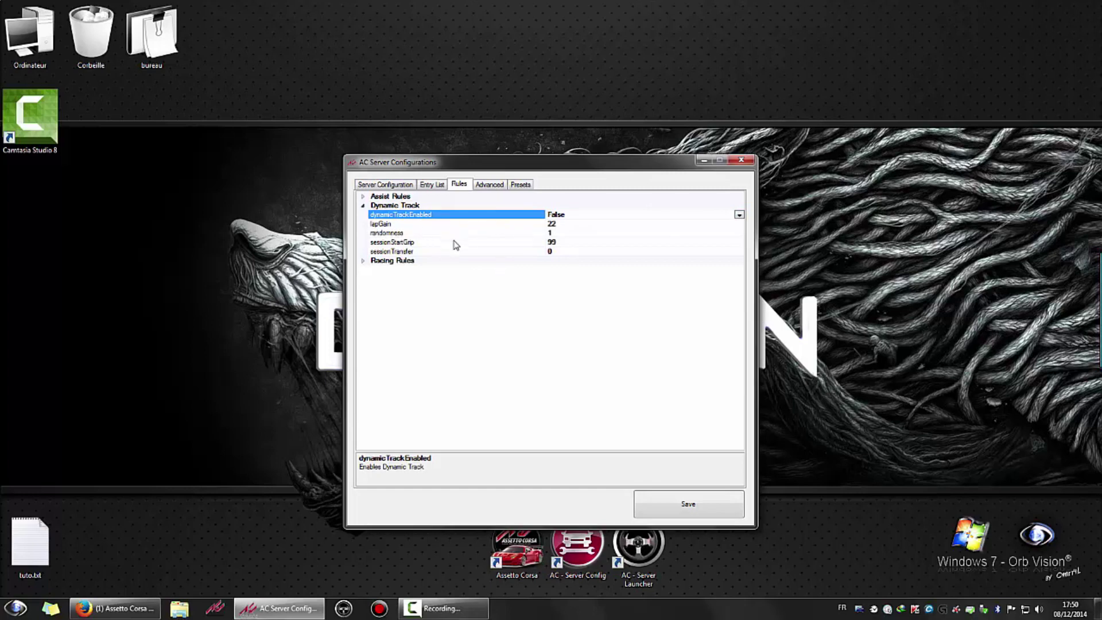
{"action": "left_click", "coordinate": [577, 224]}
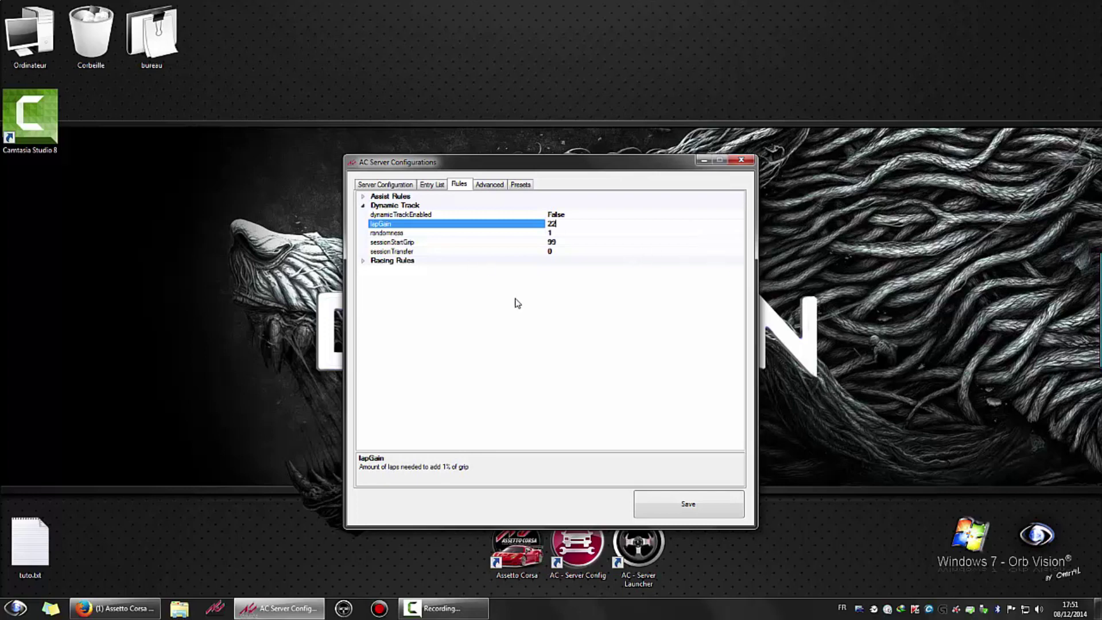
Step: Try a value of 0 for allowedTyresOut in the Racing Rules
{"action": "left_click", "coordinate": [364, 205]}
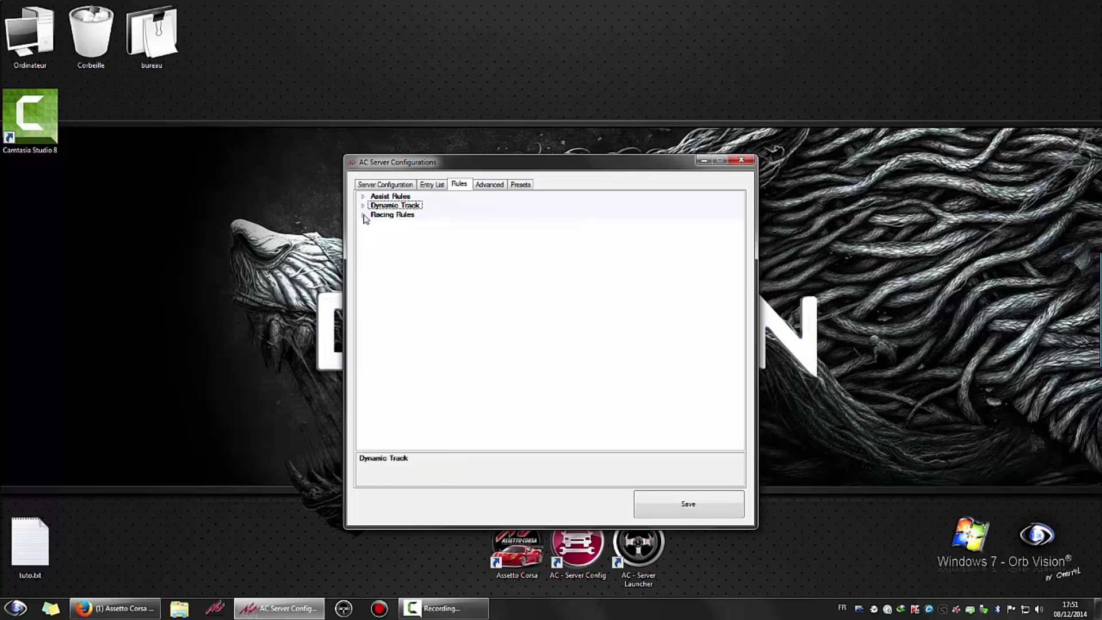
{"action": "left_click", "coordinate": [363, 214]}
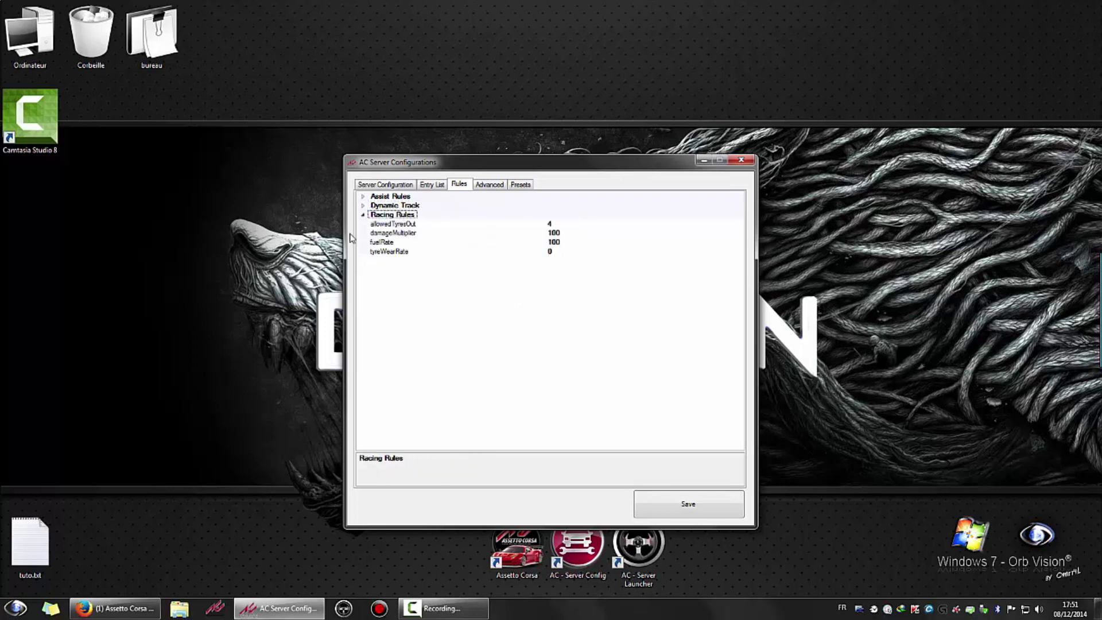
{"action": "left_click", "coordinate": [377, 225]}
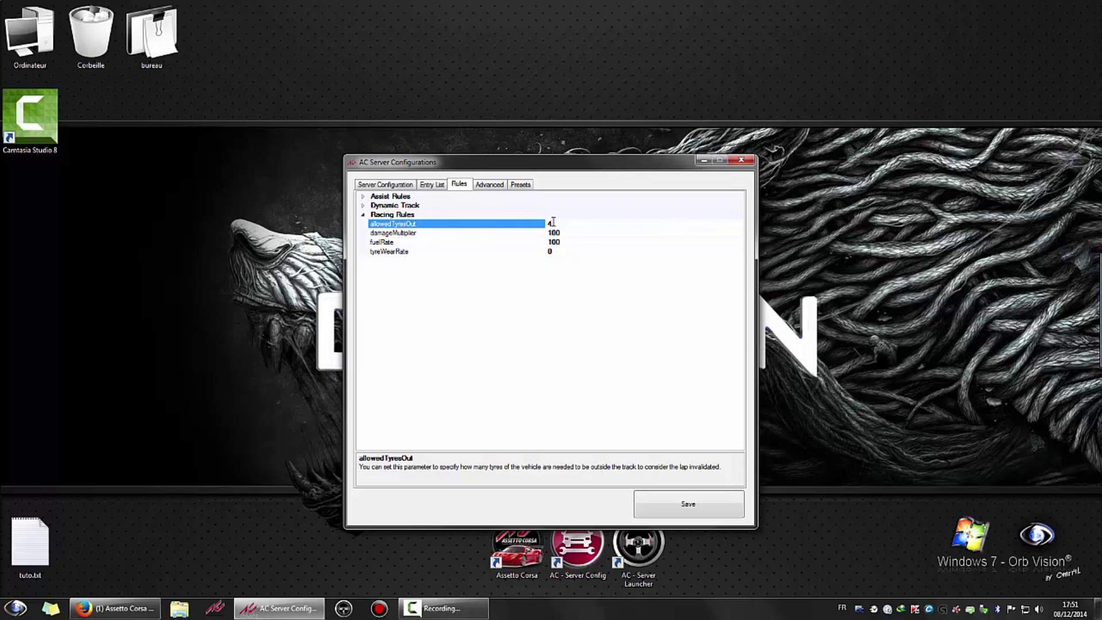
{"action": "left_click_drag", "start_coordinate": [548, 221], "coordinate": [543, 223]}
{"action": "type", "text": "0"}
Step: Re-enter 100 as the damageMultiplier in the Racing Rules
{"action": "left_click", "coordinate": [571, 235]}
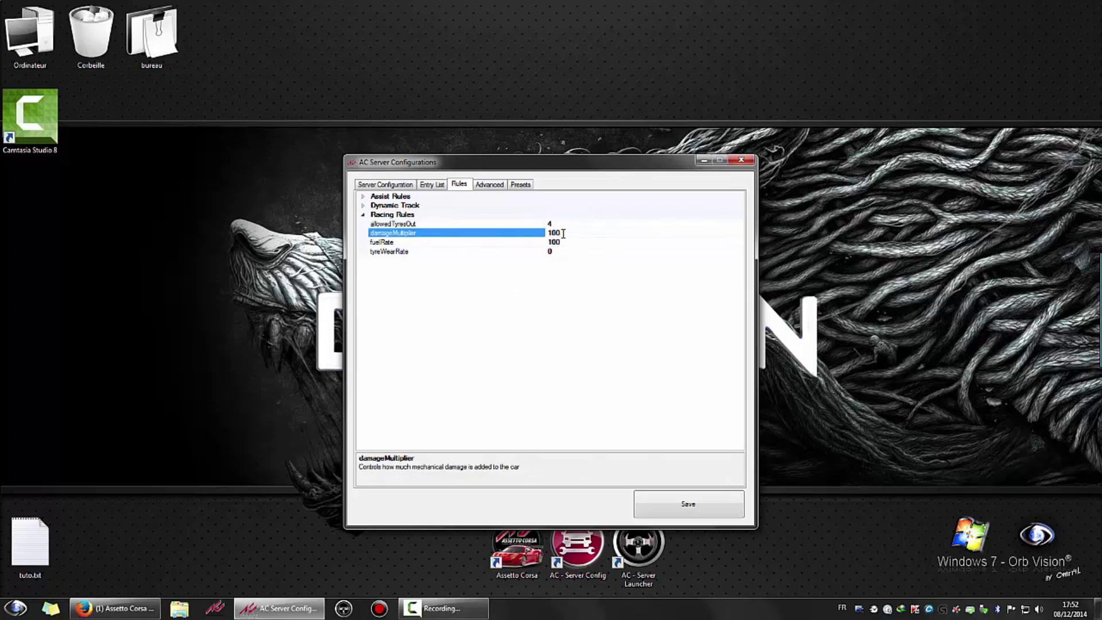
{"action": "double_click", "coordinate": [563, 234]}
{"action": "type", "text": "0"}
{"action": "type", "text": "0"}
Step: Check the fuelRate and tyreWearRate rules, and open the advanced server settings
{"action": "left_click", "coordinate": [571, 241]}
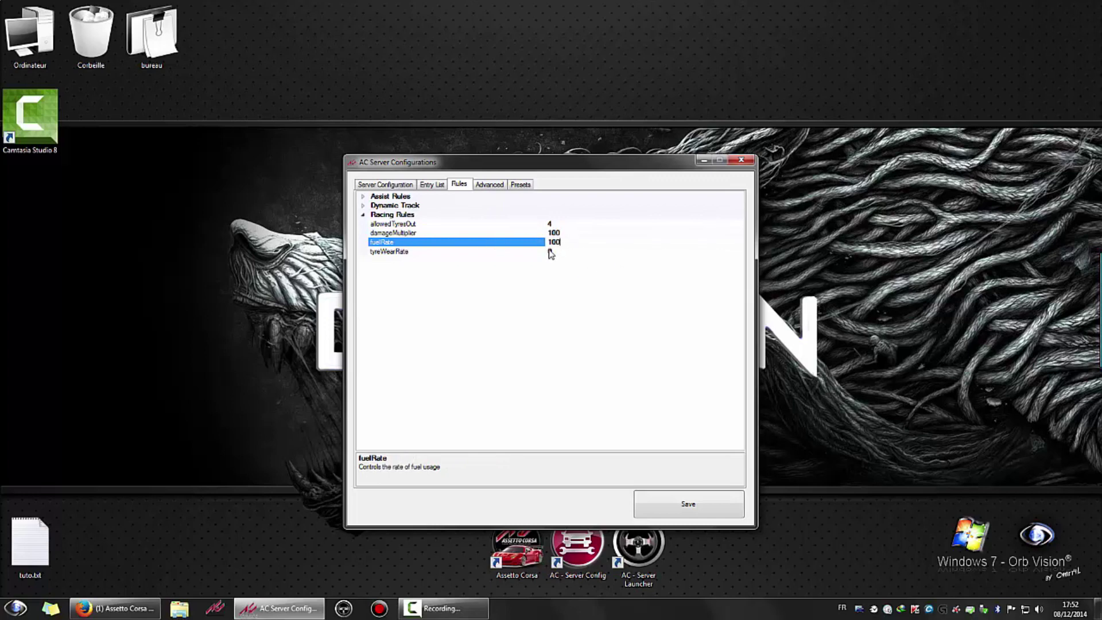
{"action": "left_click", "coordinate": [583, 252]}
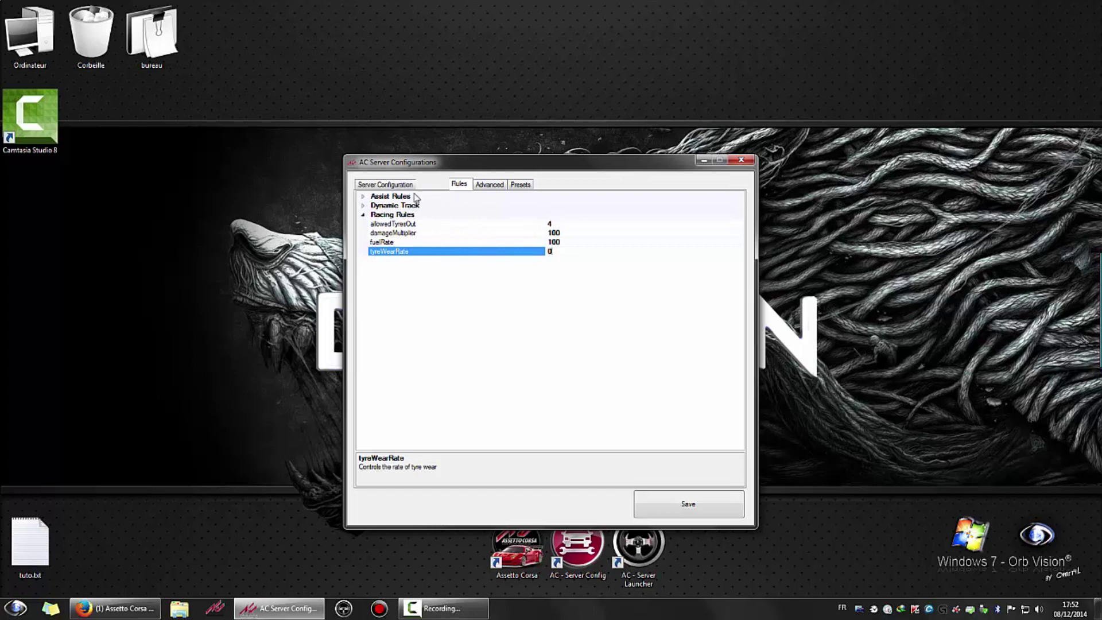
{"action": "left_click", "coordinate": [491, 189]}
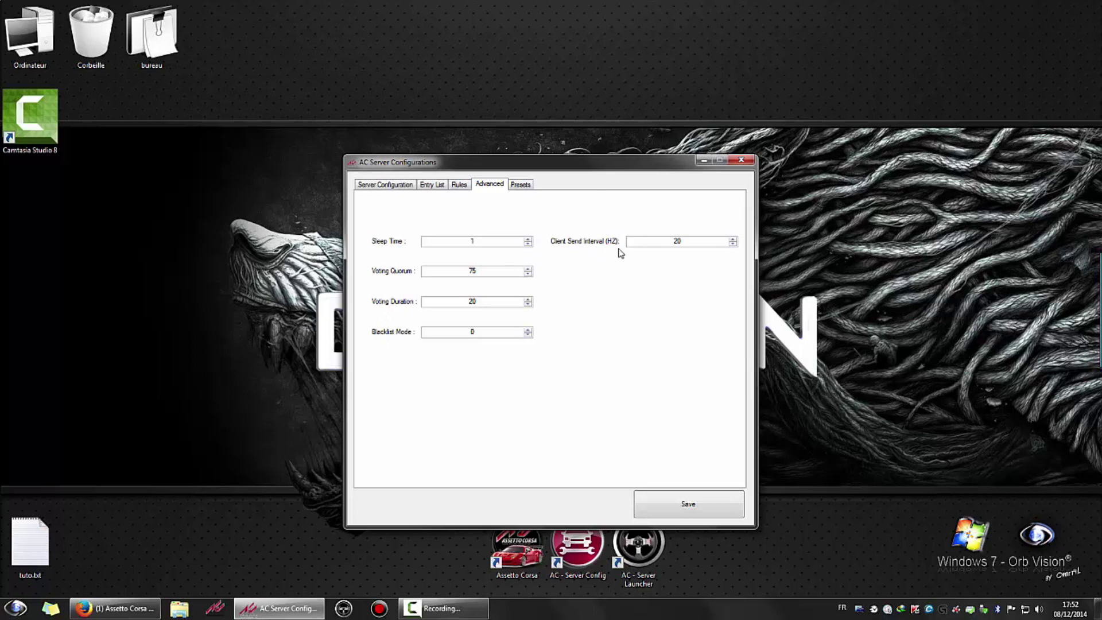
Step: Create a new server preset named "PhyZz 2 Mov Tutorial"
{"action": "left_click", "coordinate": [520, 185]}
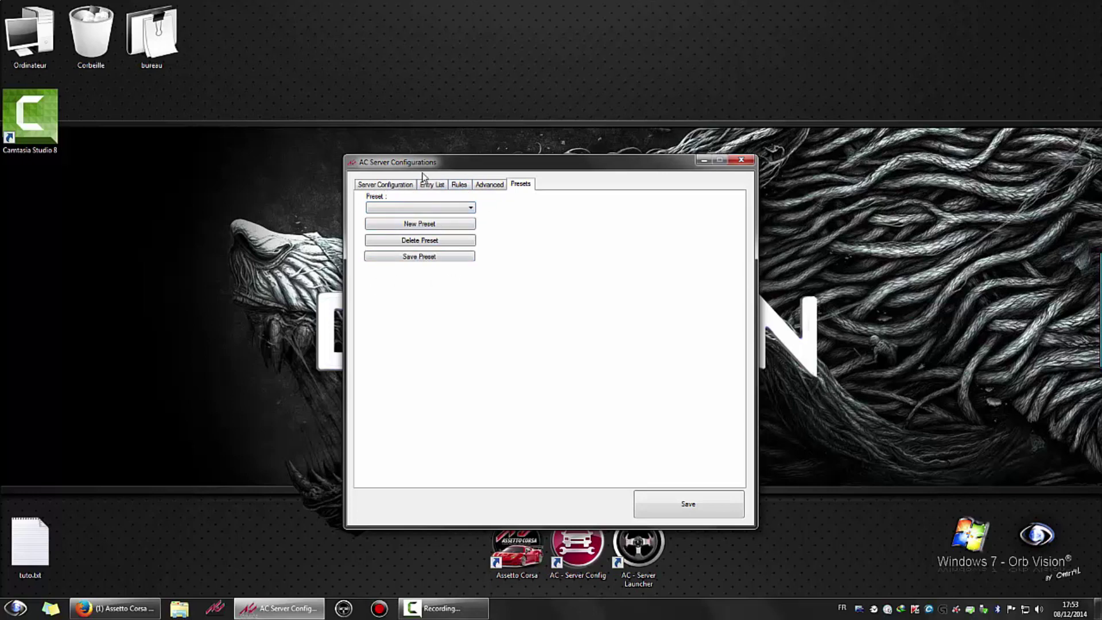
{"action": "left_click", "coordinate": [435, 228]}
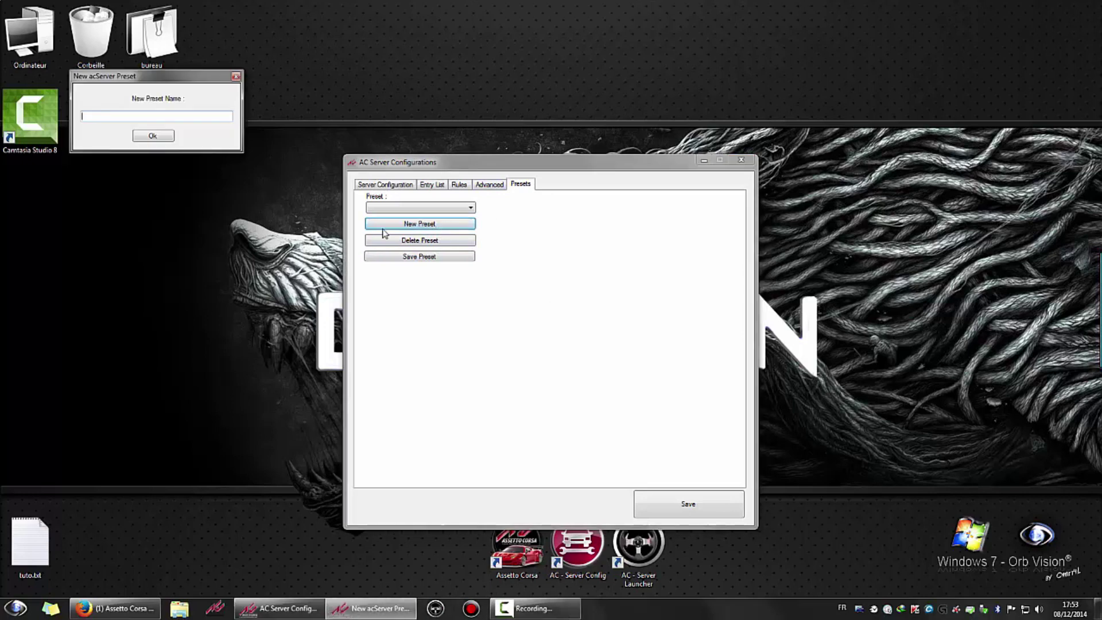
{"action": "left_click_drag", "start_coordinate": [181, 80], "coordinate": [234, 160]}
{"action": "left_click_drag", "start_coordinate": [280, 191], "coordinate": [280, 191]}
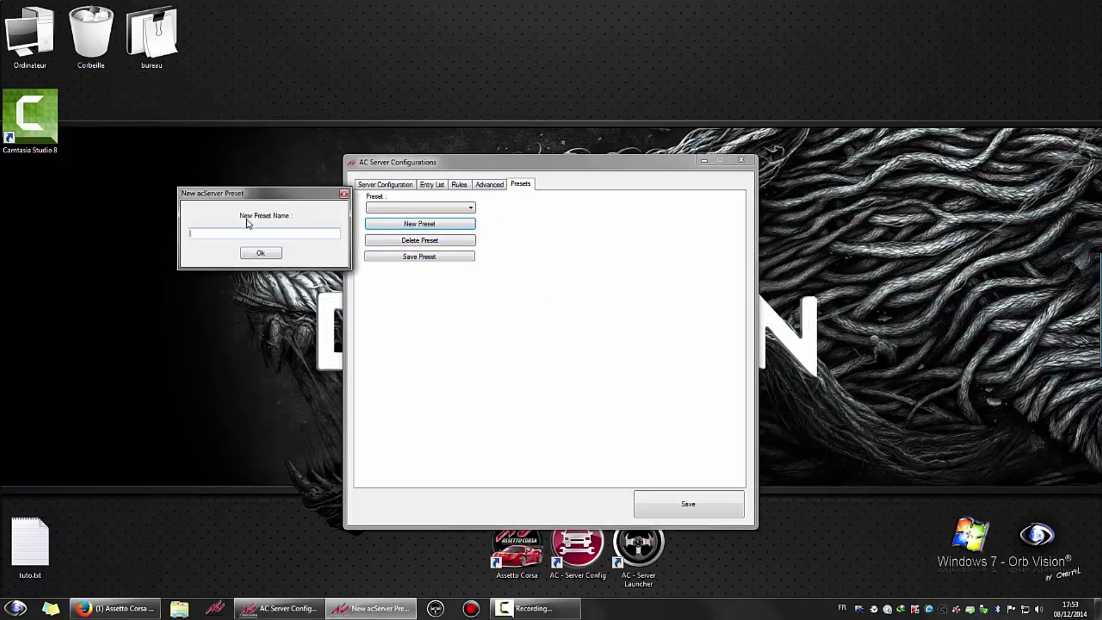
{"action": "type", "text": "PhyZz 2 Mov Tutorial"}
{"action": "left_click", "coordinate": [258, 252]}
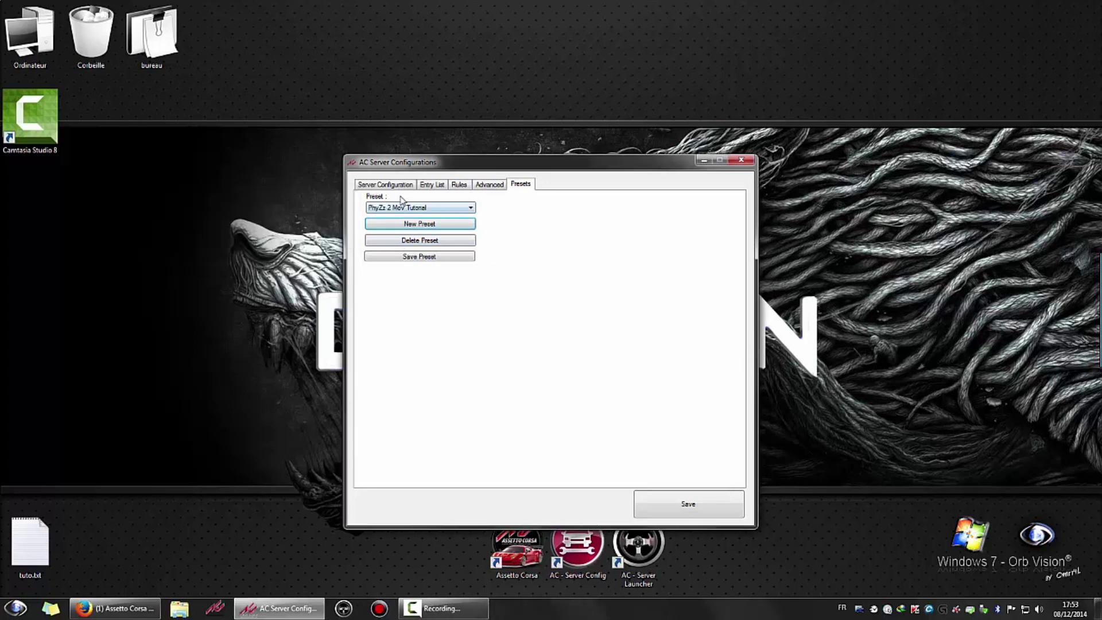
Step: Review the server configuration, entry list and rules, and save the settings to the PhyZz 2 Mov Tutorial preset
{"action": "left_click", "coordinate": [384, 185]}
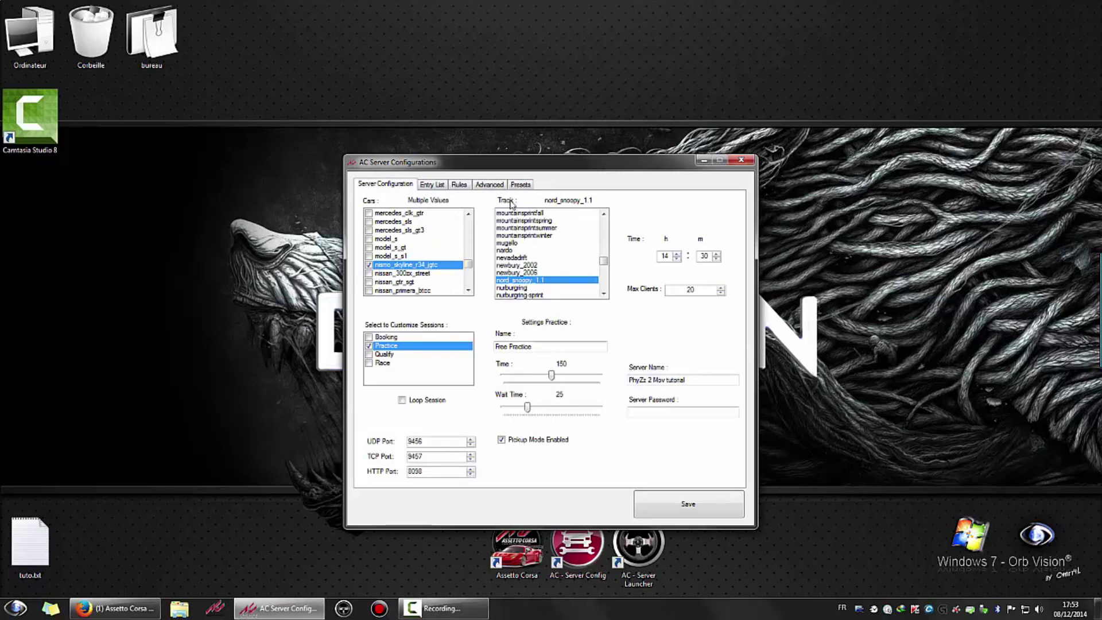
{"action": "left_click", "coordinate": [431, 185]}
{"action": "left_click", "coordinate": [459, 185]}
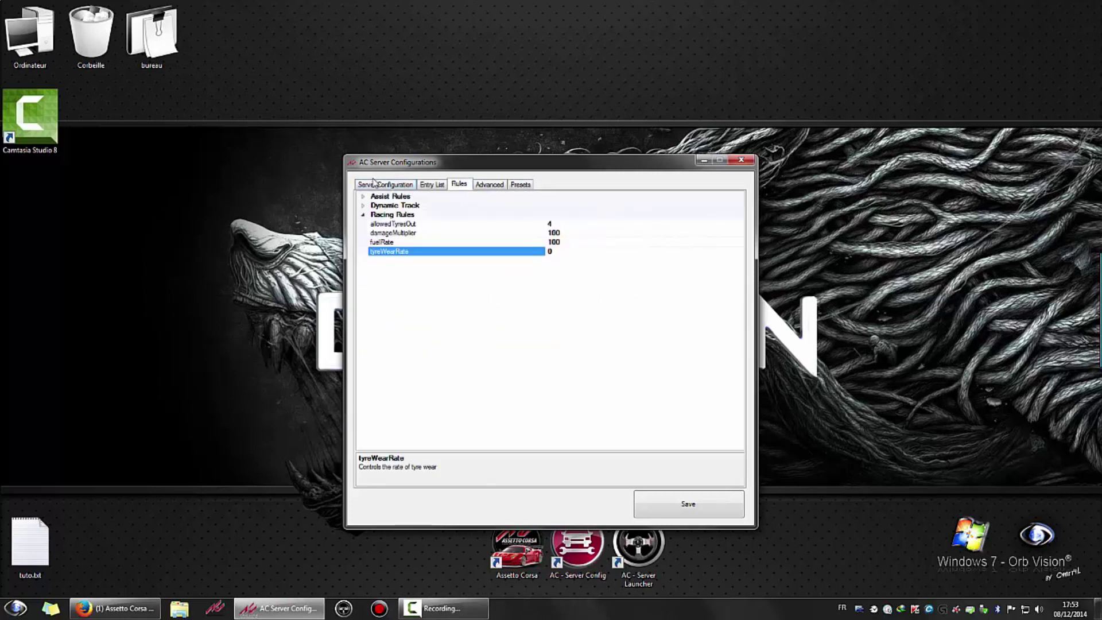
{"action": "left_click", "coordinate": [376, 185]}
{"action": "left_click", "coordinate": [521, 185]}
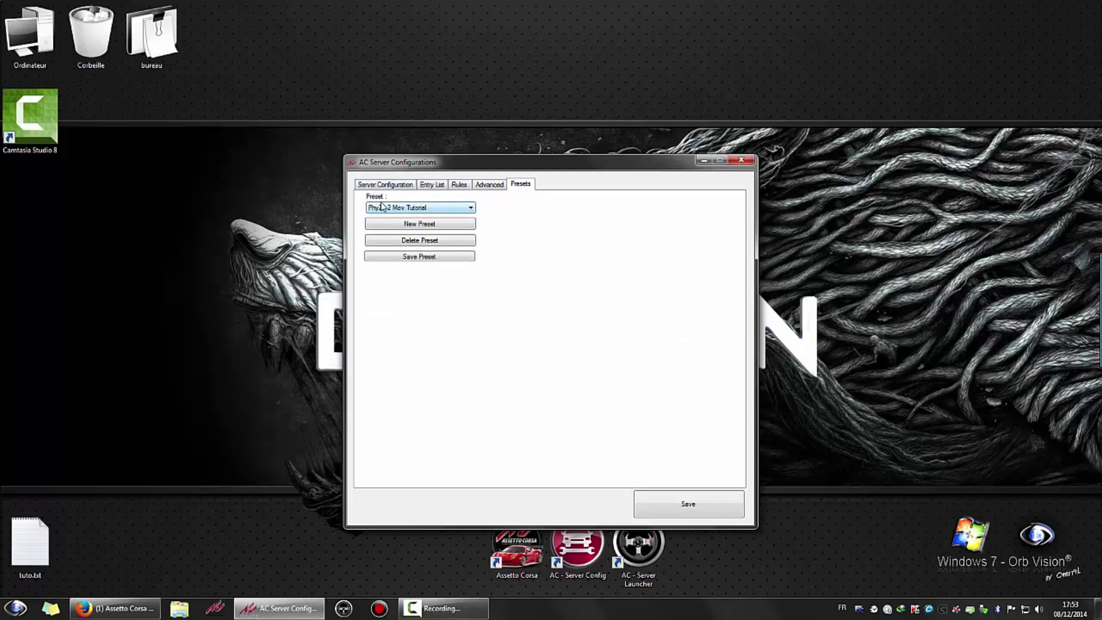
{"action": "left_click", "coordinate": [426, 209]}
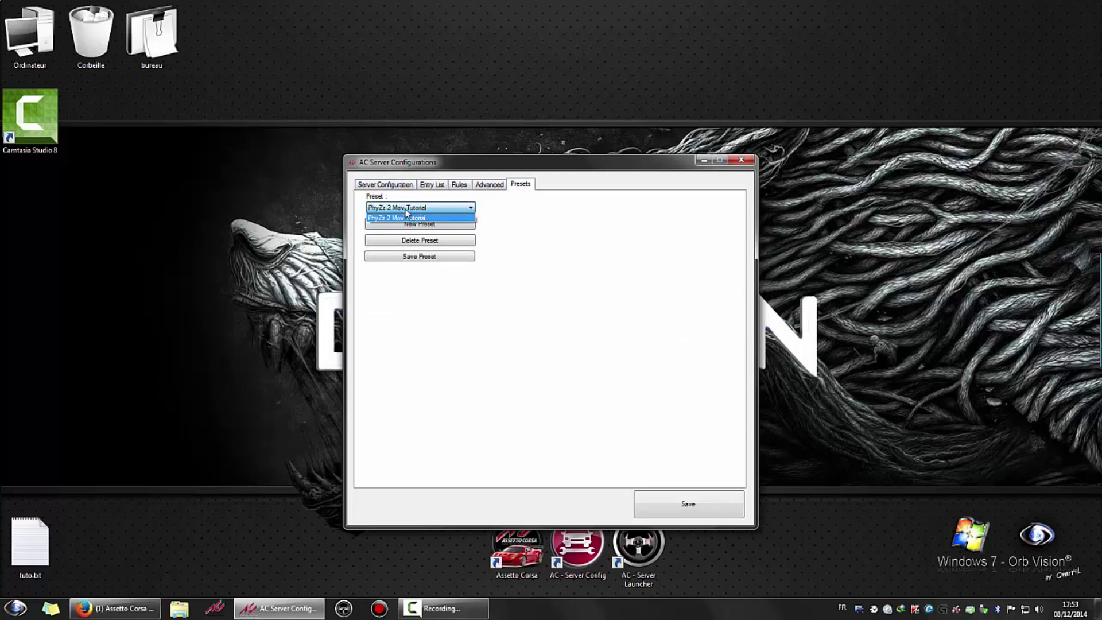
{"action": "left_click", "coordinate": [406, 217]}
{"action": "left_click", "coordinate": [406, 258]}
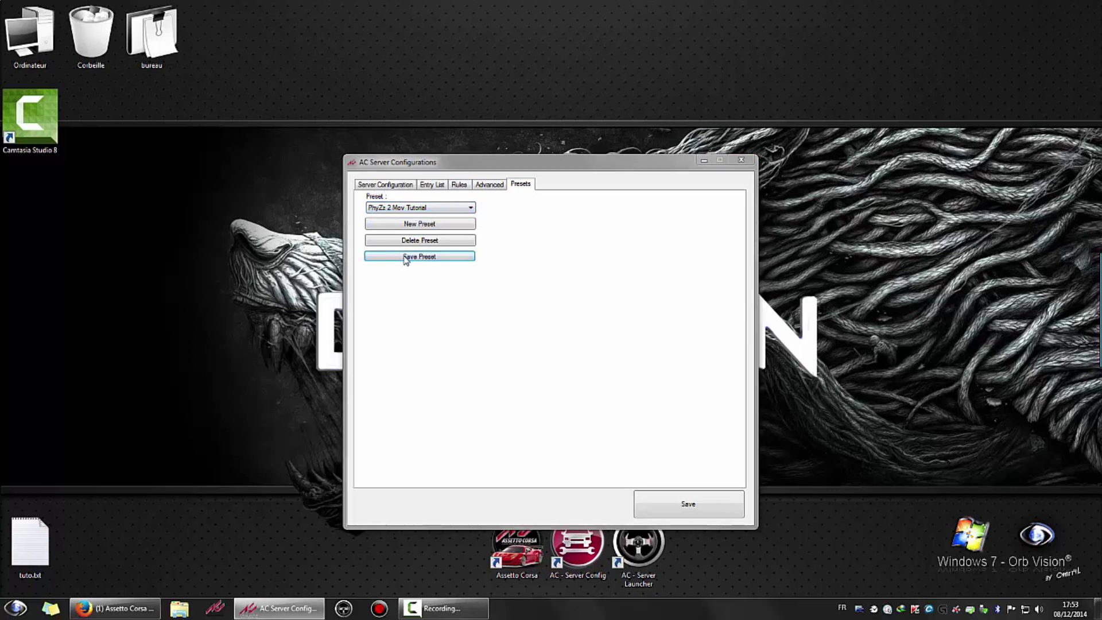
{"action": "left_click", "coordinate": [568, 339]}
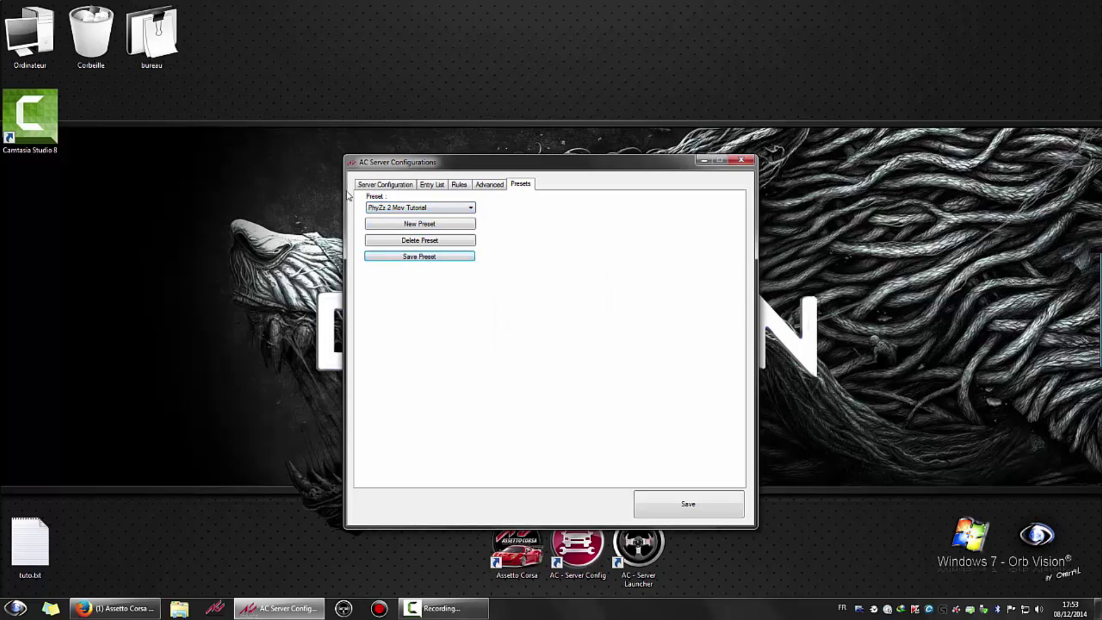
Step: Close and restart AC Server Config, load the PhyZz 2 Mov Tutorial preset, and check its server configuration
{"action": "left_click", "coordinate": [742, 160]}
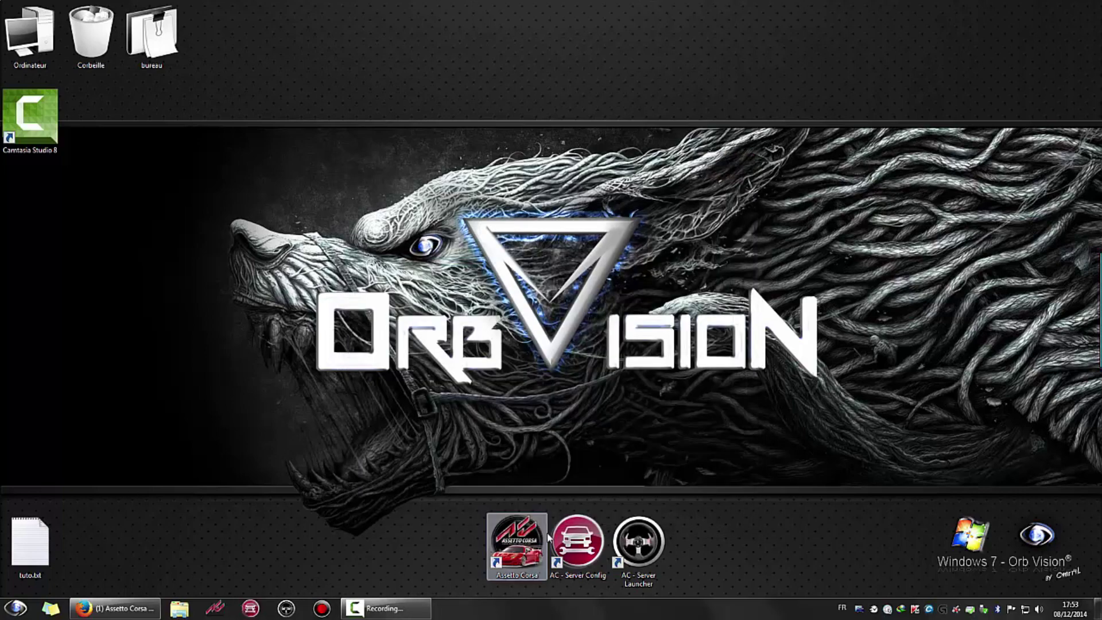
{"action": "double_click", "coordinate": [578, 540]}
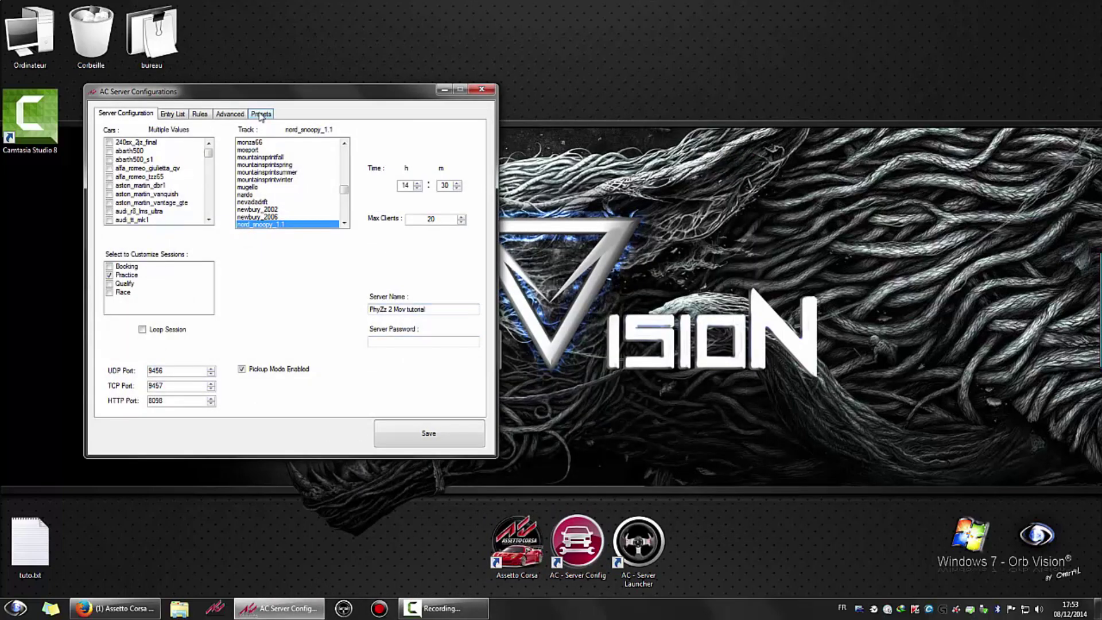
{"action": "left_click", "coordinate": [261, 113]}
{"action": "left_click", "coordinate": [211, 138]}
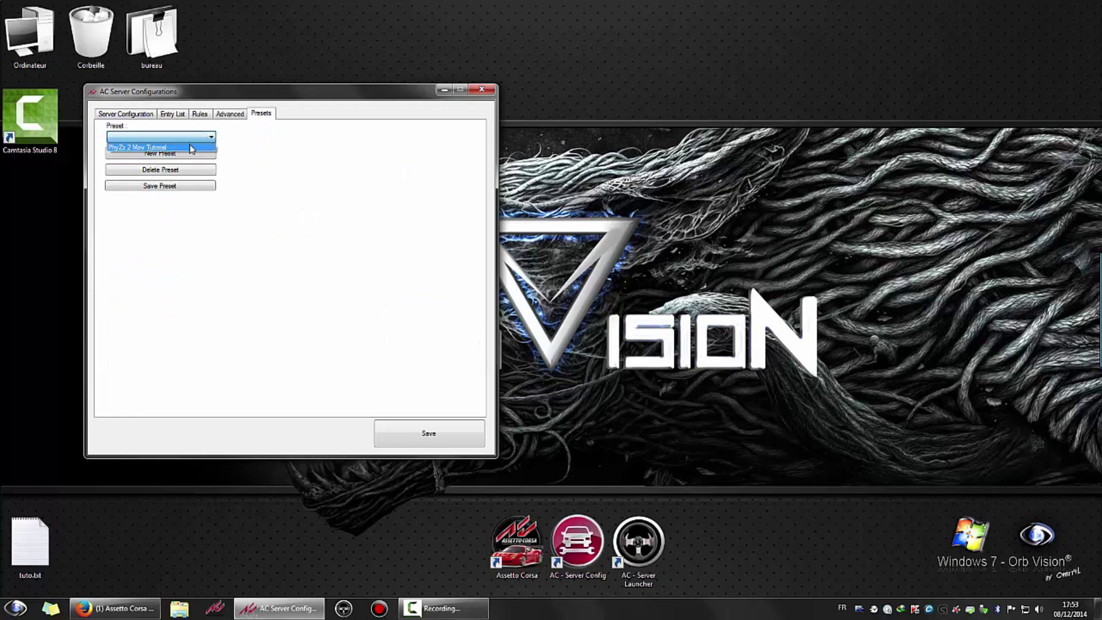
{"action": "left_click", "coordinate": [192, 148]}
{"action": "left_click", "coordinate": [127, 117]}
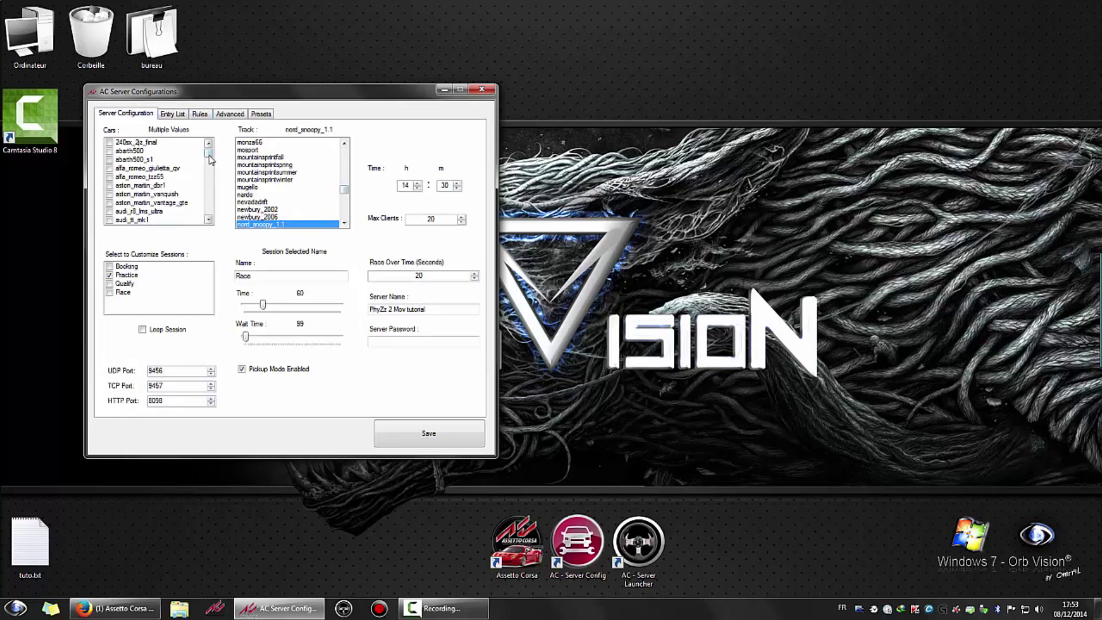
{"action": "left_click_drag", "start_coordinate": [209, 155], "coordinate": [210, 196]}
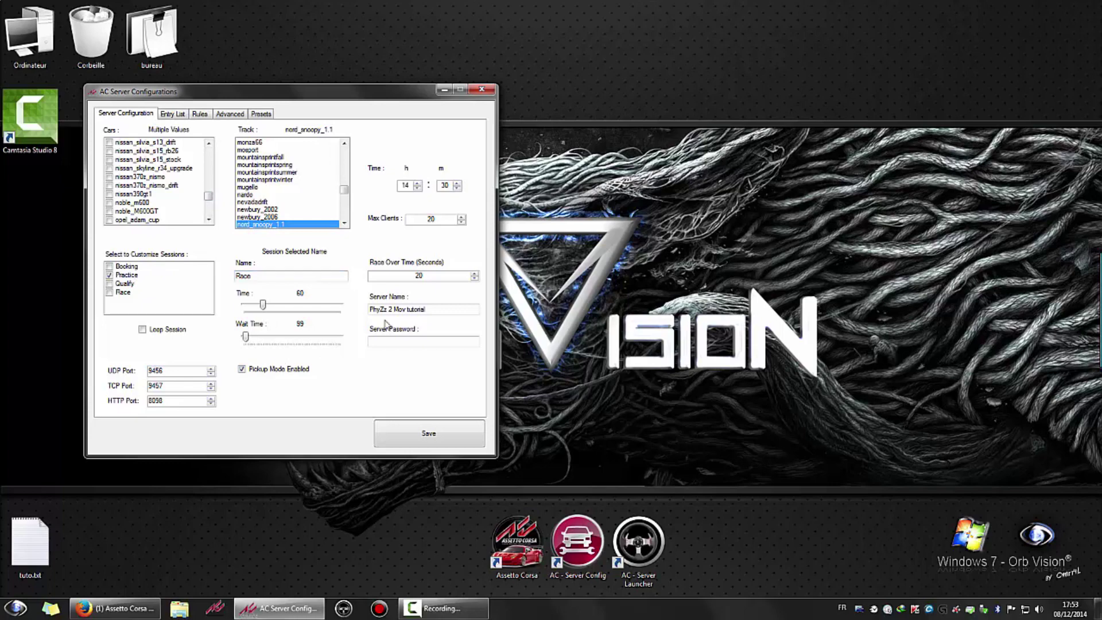
{"action": "left_click_drag", "start_coordinate": [307, 87], "coordinate": [510, 161]}
{"action": "left_click", "coordinate": [465, 188]}
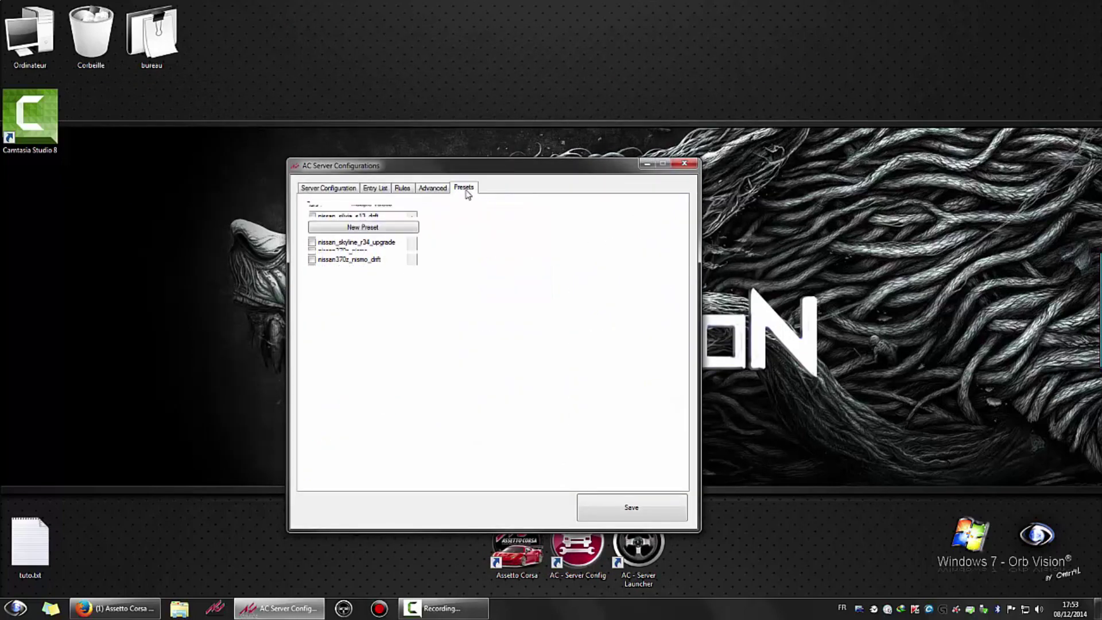
{"action": "left_click", "coordinate": [359, 231]}
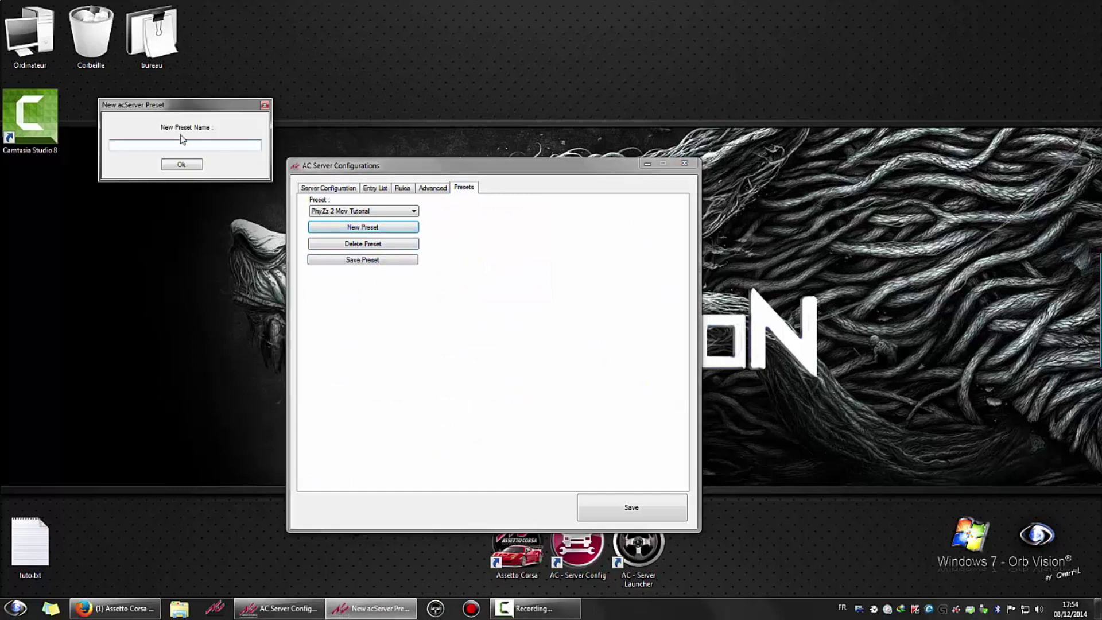
{"action": "left_click", "coordinate": [264, 106]}
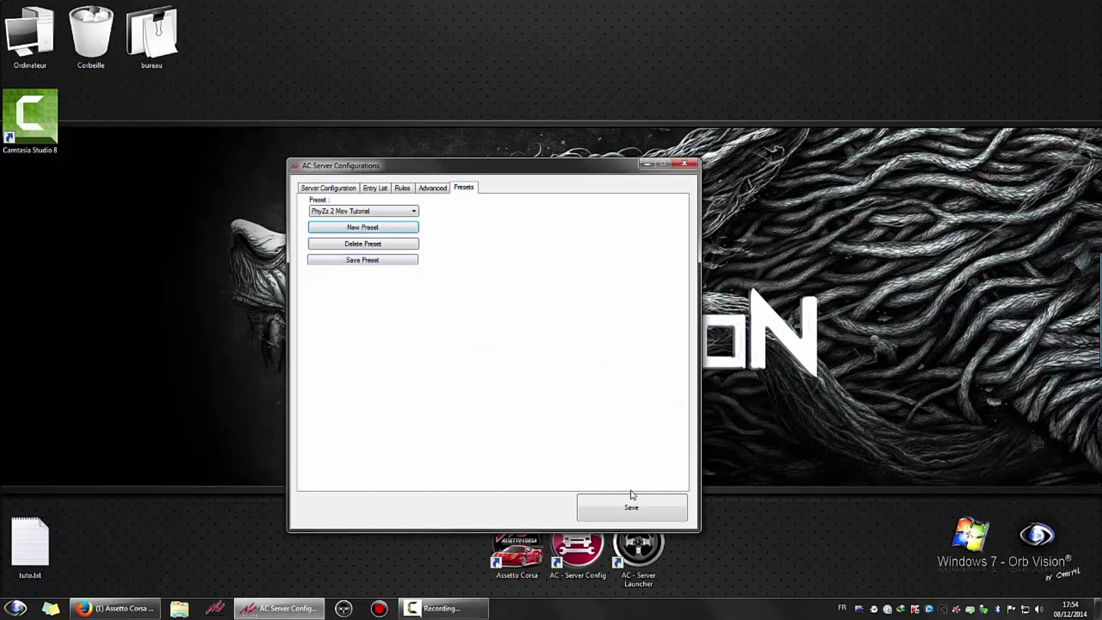
{"action": "left_click", "coordinate": [367, 213]}
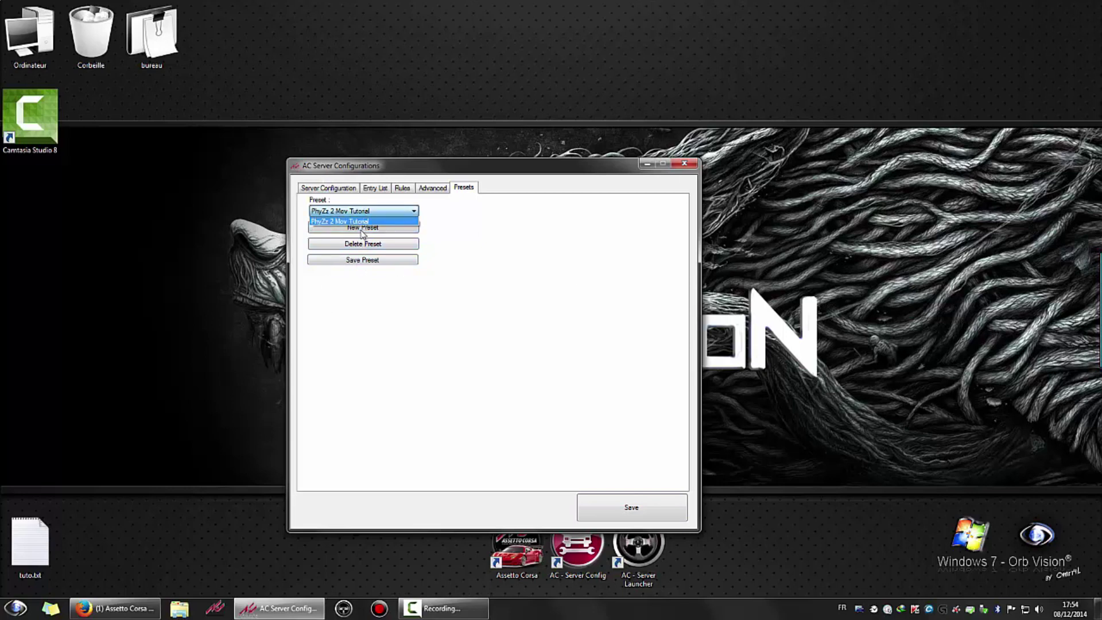
{"action": "left_click", "coordinate": [325, 187]}
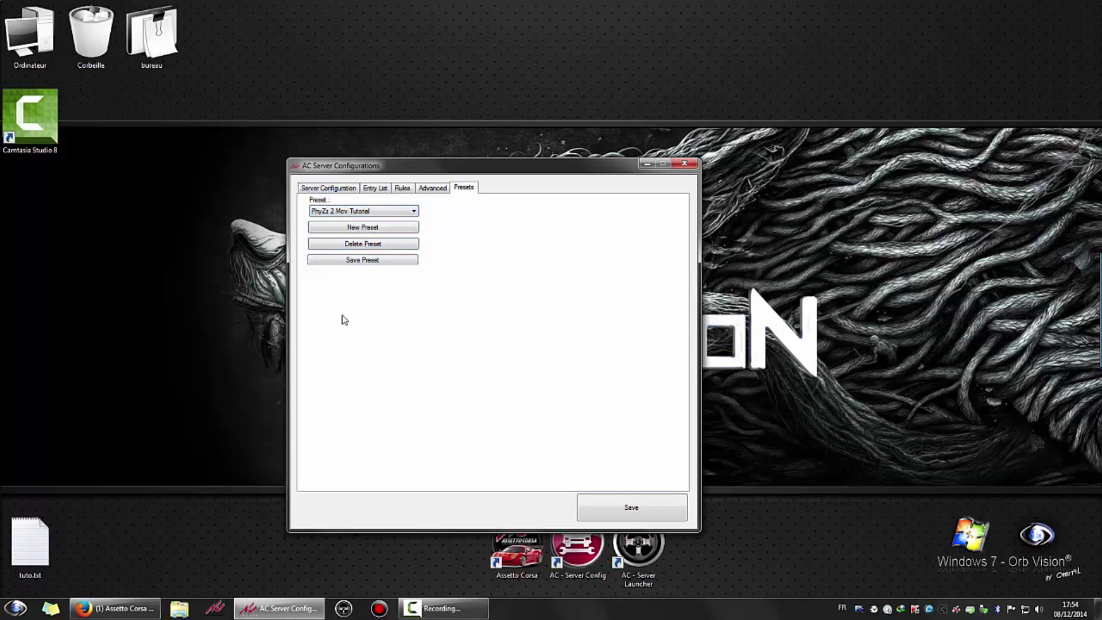
Step: Examine the UDP, TCP and HTTP port values in the server configuration
{"action": "left_click", "coordinate": [339, 190]}
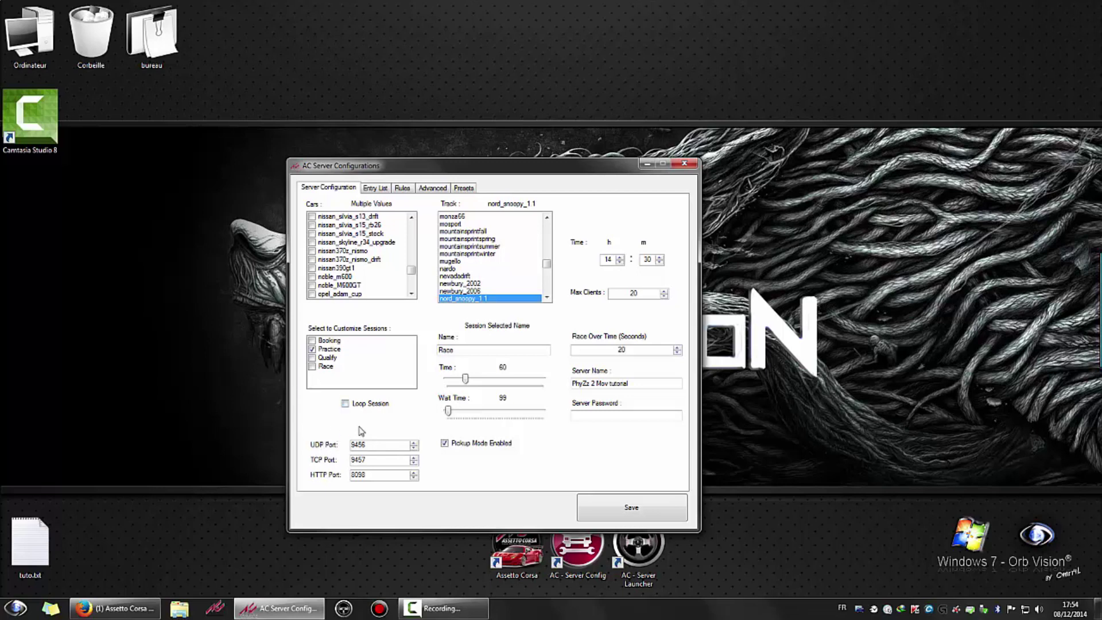
{"action": "left_click_drag", "start_coordinate": [380, 444], "coordinate": [340, 475]}
{"action": "left_click", "coordinate": [393, 476]}
{"action": "left_click_drag", "start_coordinate": [374, 445], "coordinate": [353, 441]}
{"action": "left_click_drag", "start_coordinate": [377, 445], "coordinate": [332, 443]}
{"action": "left_click_drag", "start_coordinate": [372, 445], "coordinate": [346, 447]}
{"action": "left_click", "coordinate": [382, 450]}
{"action": "left_click_drag", "start_coordinate": [512, 174], "coordinate": [431, 198]}
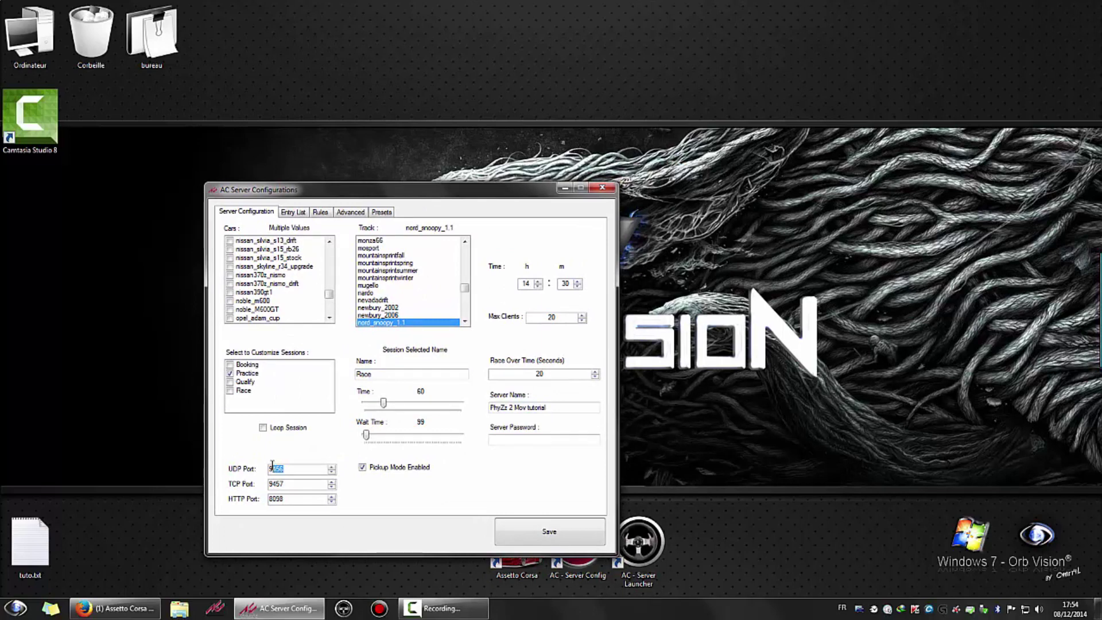
{"action": "left_click_drag", "start_coordinate": [272, 468], "coordinate": [310, 466]}
{"action": "left_click", "coordinate": [307, 466]}
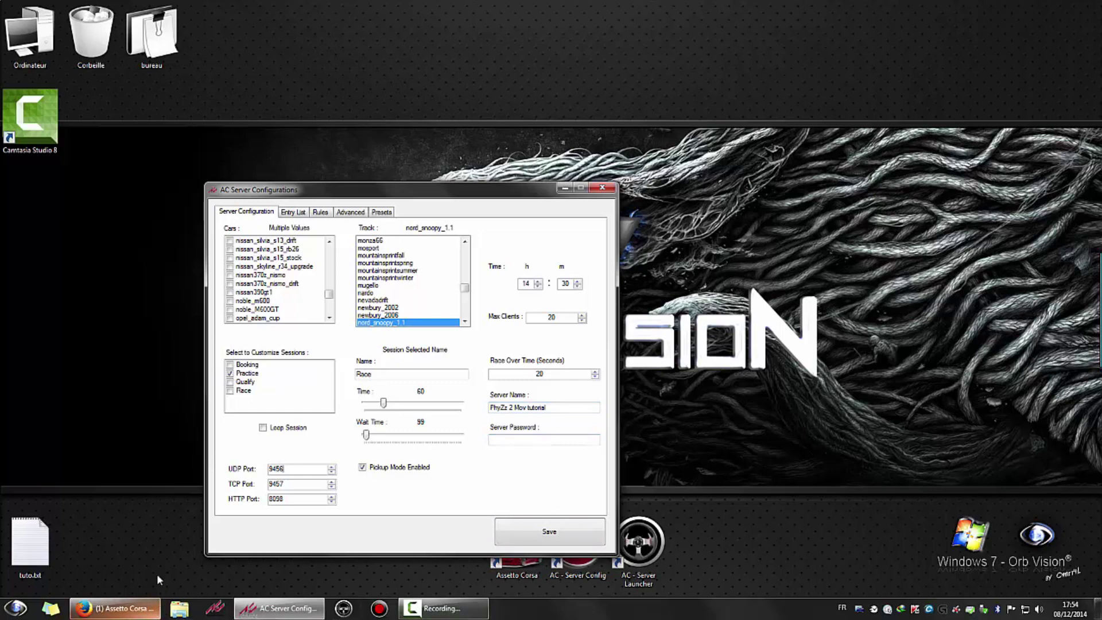
Step: Switch to Firefox and open the Numericable modem page at 192.168.0.1 from the "Réglages et test box" bookmarks
{"action": "left_click", "coordinate": [139, 606]}
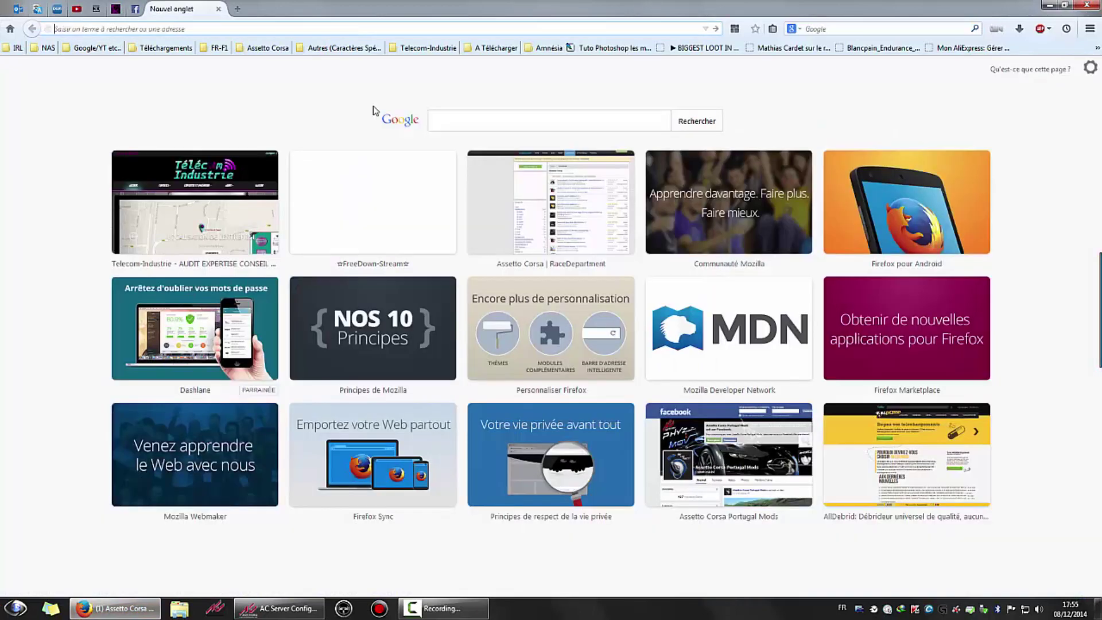
{"action": "left_click", "coordinate": [155, 9]}
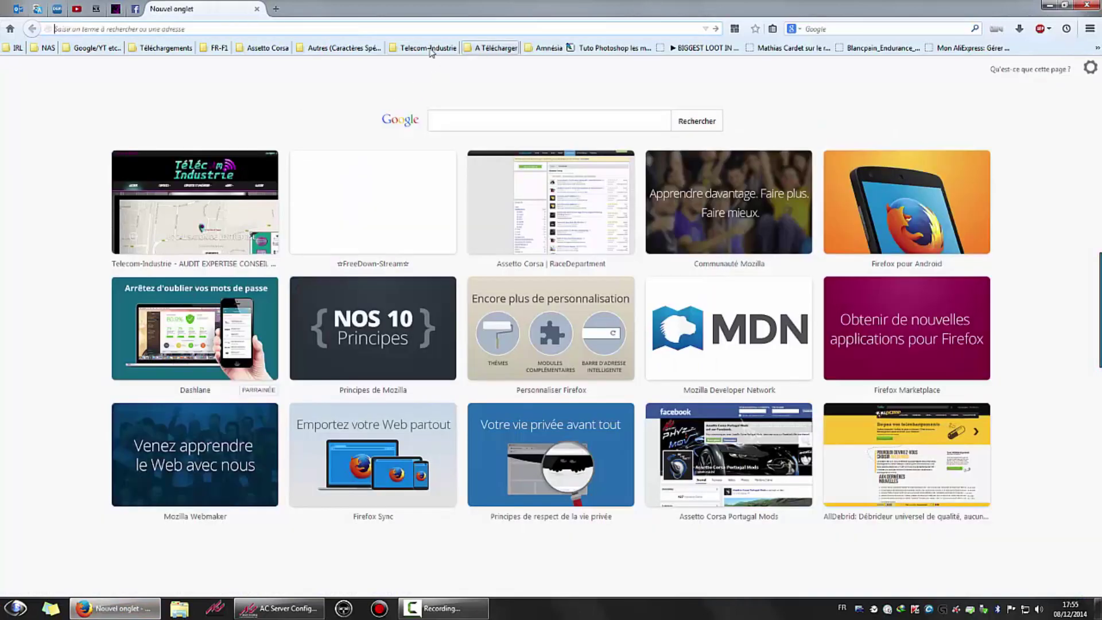
{"action": "left_click", "coordinate": [772, 29]}
{"action": "mouse_move", "coordinate": [669, 321]}
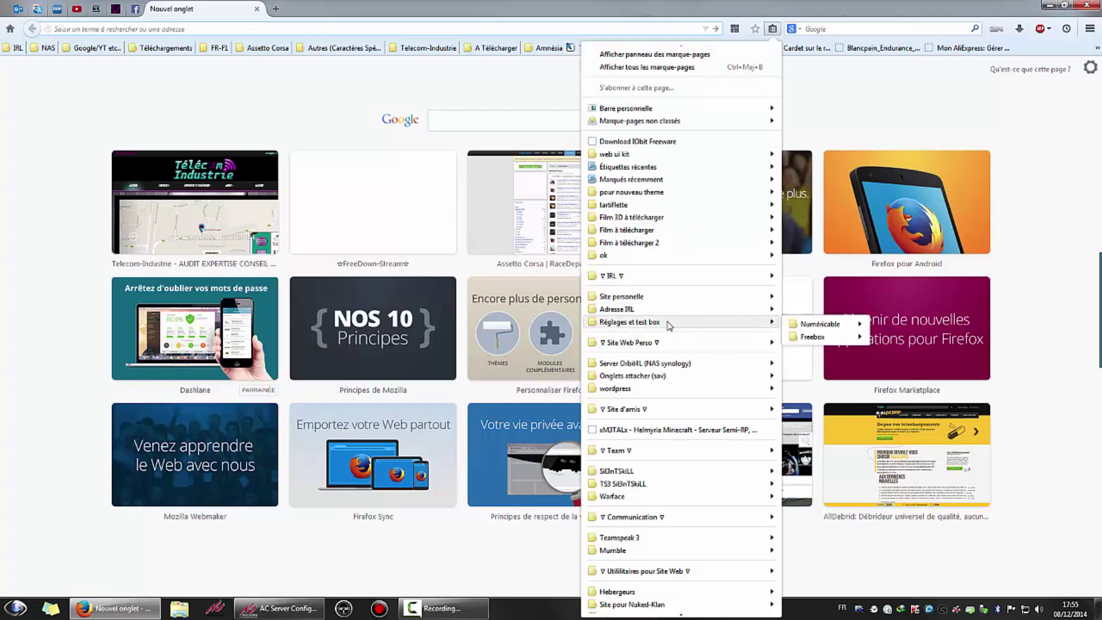
{"action": "mouse_move", "coordinate": [808, 326]}
{"action": "left_click", "coordinate": [912, 326]}
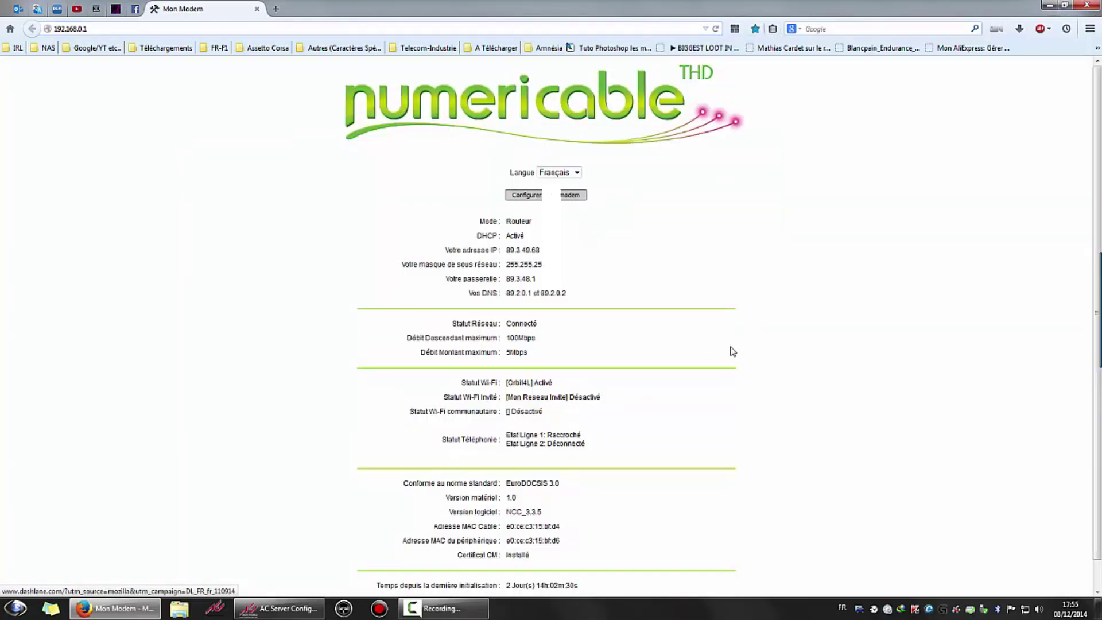
{"action": "left_click", "coordinate": [50, 30]}
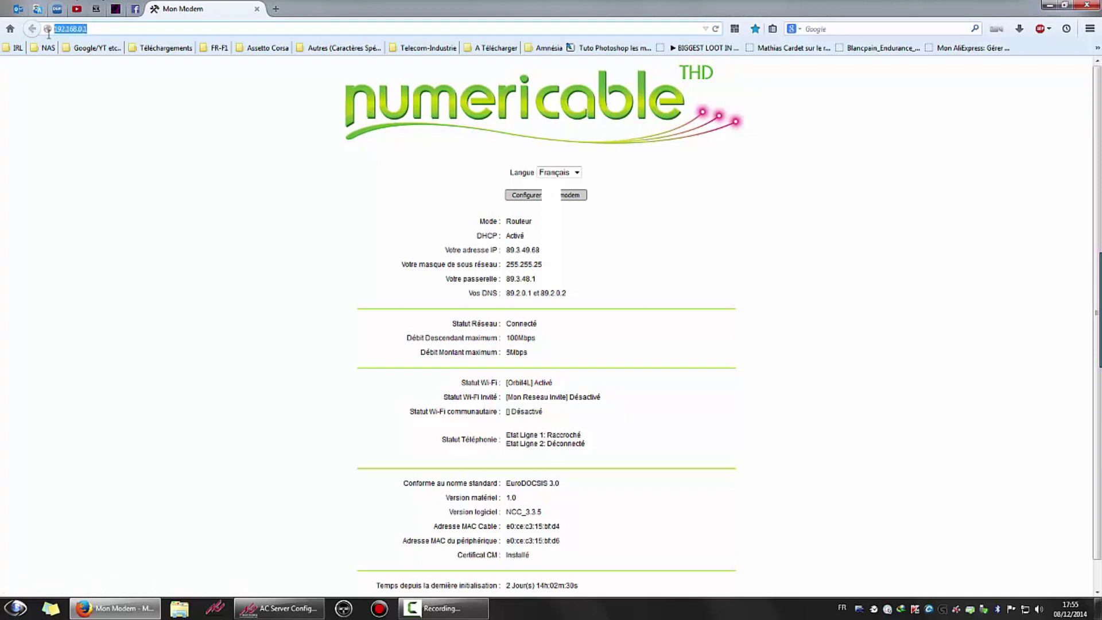
{"action": "left_click", "coordinate": [100, 28]}
{"action": "left_click_drag", "start_coordinate": [89, 28], "coordinate": [30, 28]}
{"action": "left_click", "coordinate": [86, 29]}
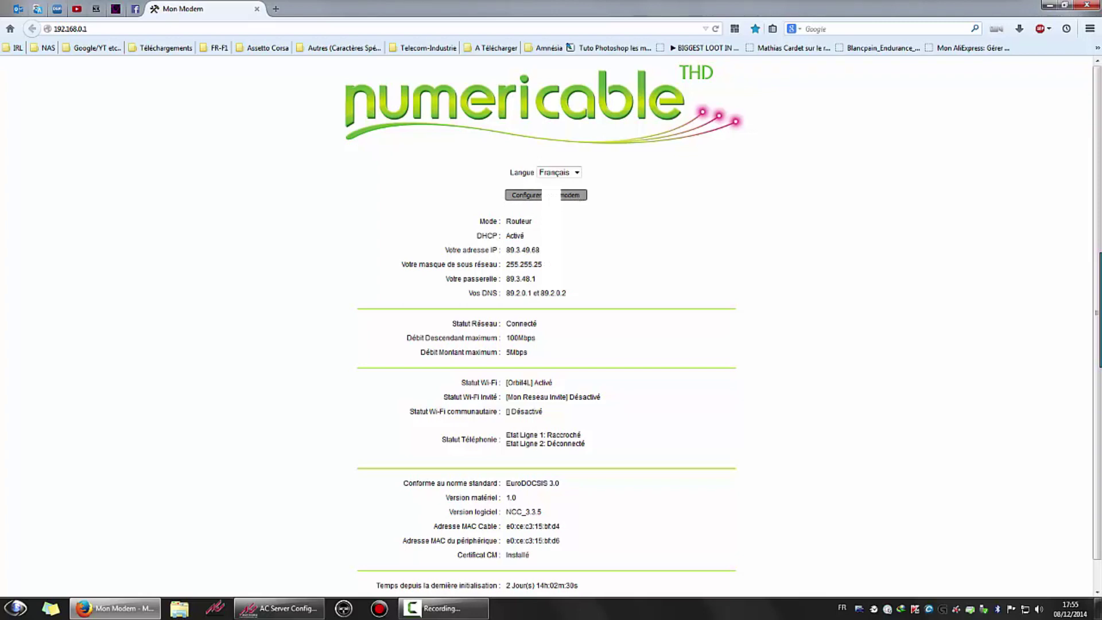
Step: Open the modem's configuration login page and check the pre-filled user name and password fields
{"action": "left_click", "coordinate": [551, 195]}
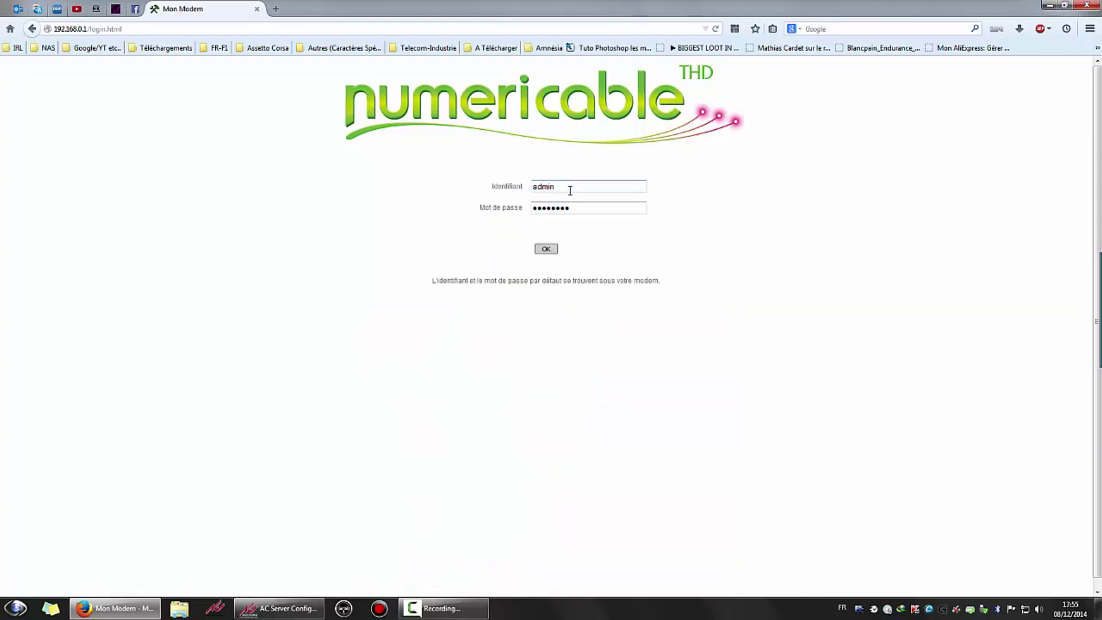
{"action": "left_click_drag", "start_coordinate": [570, 191], "coordinate": [532, 188]}
{"action": "left_click", "coordinate": [546, 191]}
{"action": "left_click", "coordinate": [568, 211]}
Step: Open tuto.txt from the desktop and check the default login details noted for the Numéricable box
{"action": "left_click", "coordinate": [115, 608]}
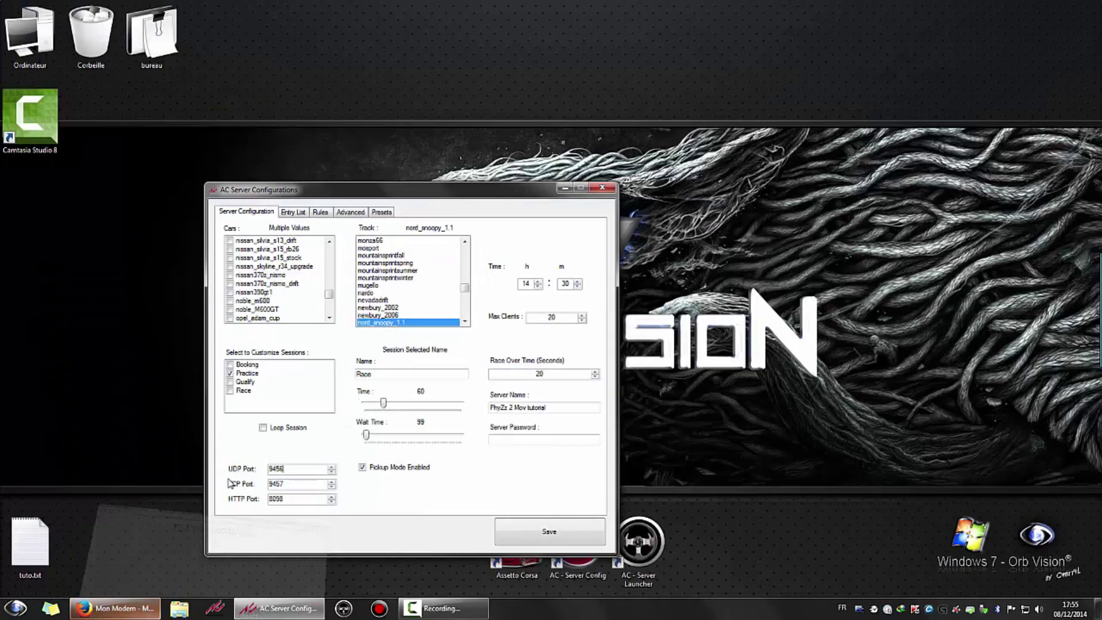
{"action": "double_click", "coordinate": [30, 542]}
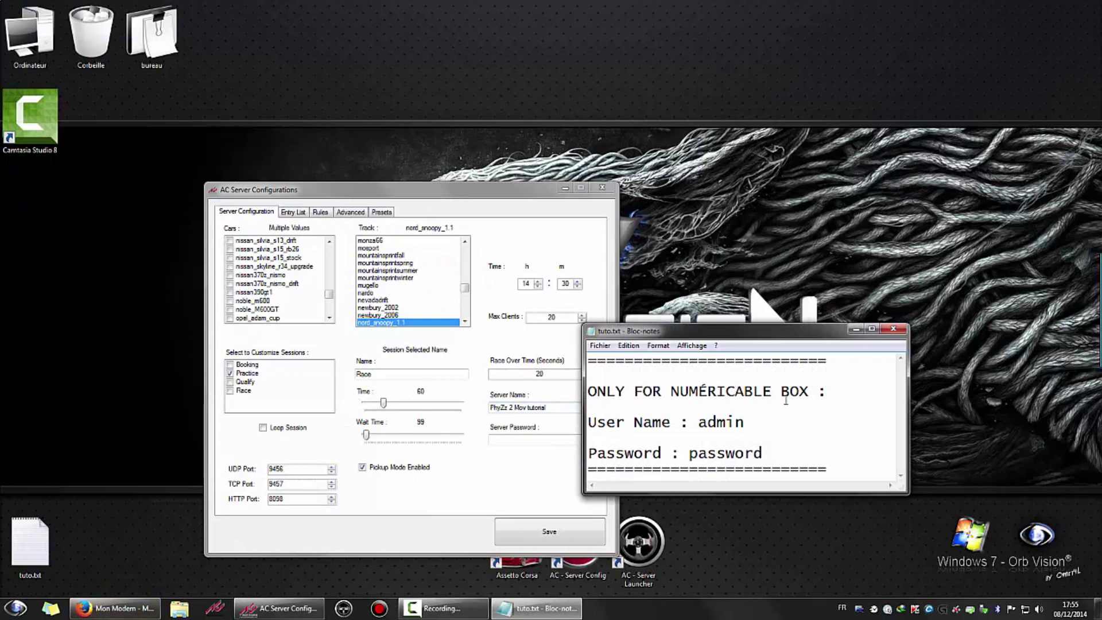
{"action": "left_click_drag", "start_coordinate": [822, 392], "coordinate": [586, 393]}
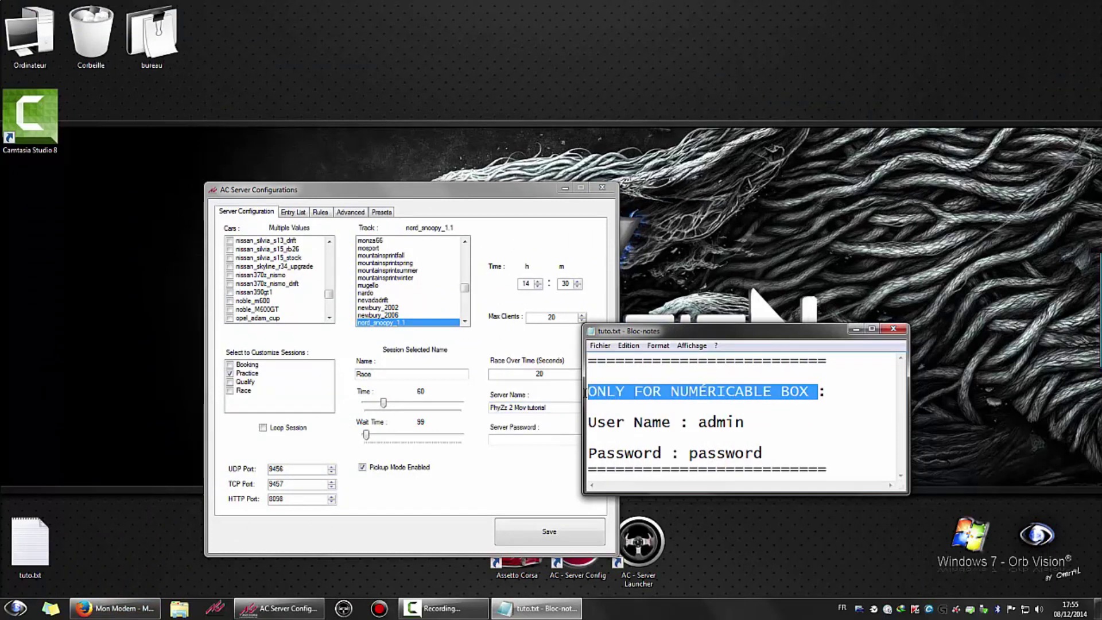
{"action": "left_click", "coordinate": [854, 421]}
{"action": "left_click_drag", "start_coordinate": [744, 425], "coordinate": [702, 428]}
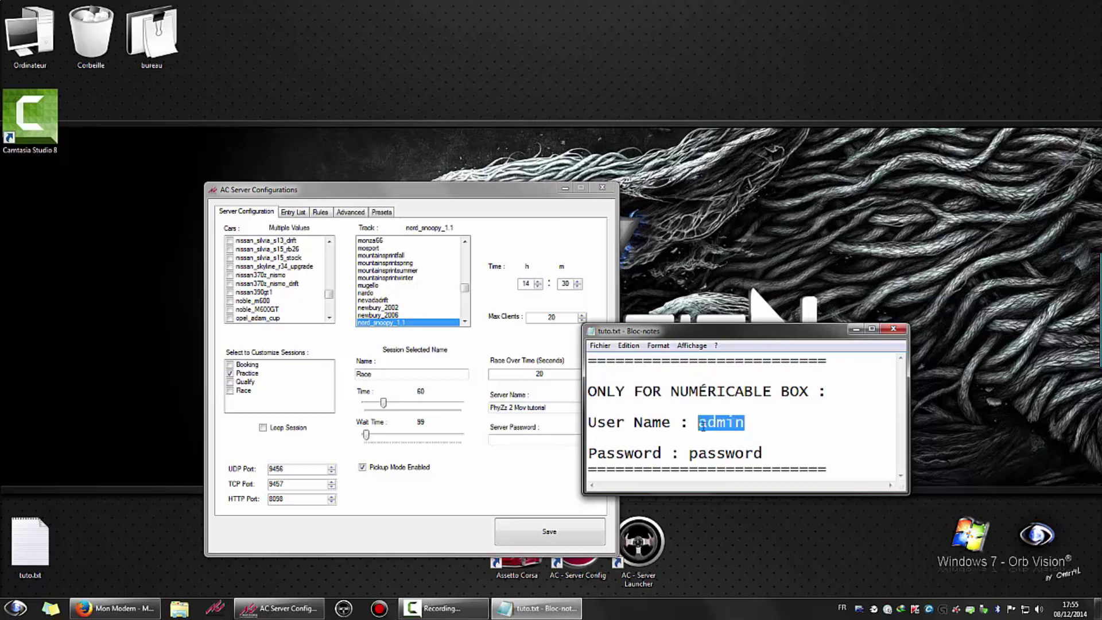
{"action": "left_click_drag", "start_coordinate": [768, 455], "coordinate": [690, 455]}
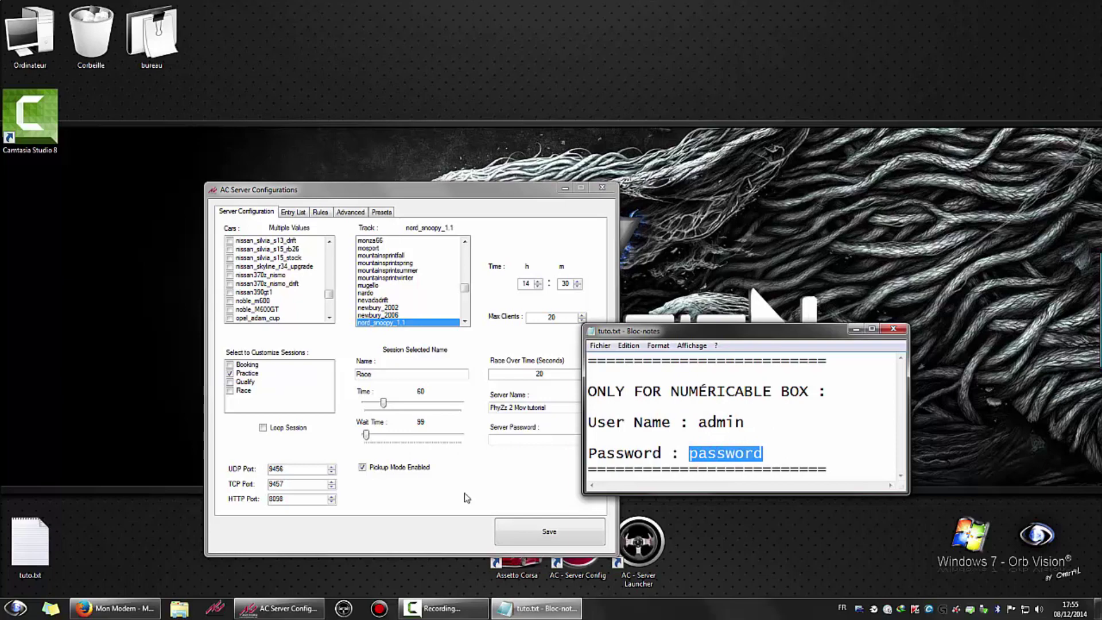
Step: Return to Firefox, log in to the modem configuration with the pre-filled credentials, and open the RESEAU settings
{"action": "left_click", "coordinate": [115, 608]}
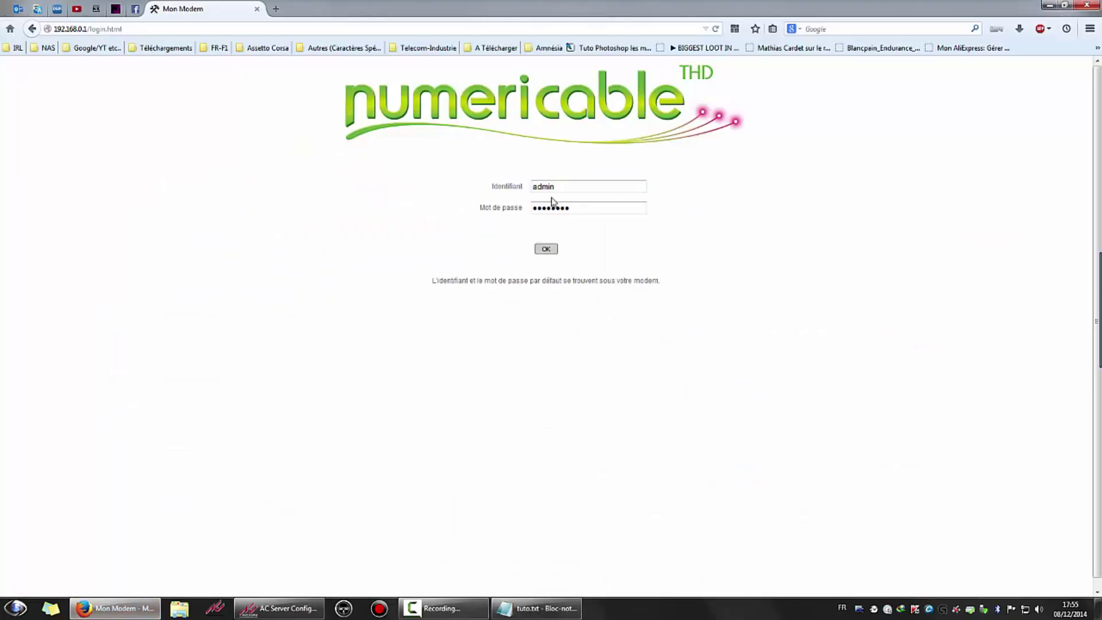
{"action": "left_click", "coordinate": [546, 249]}
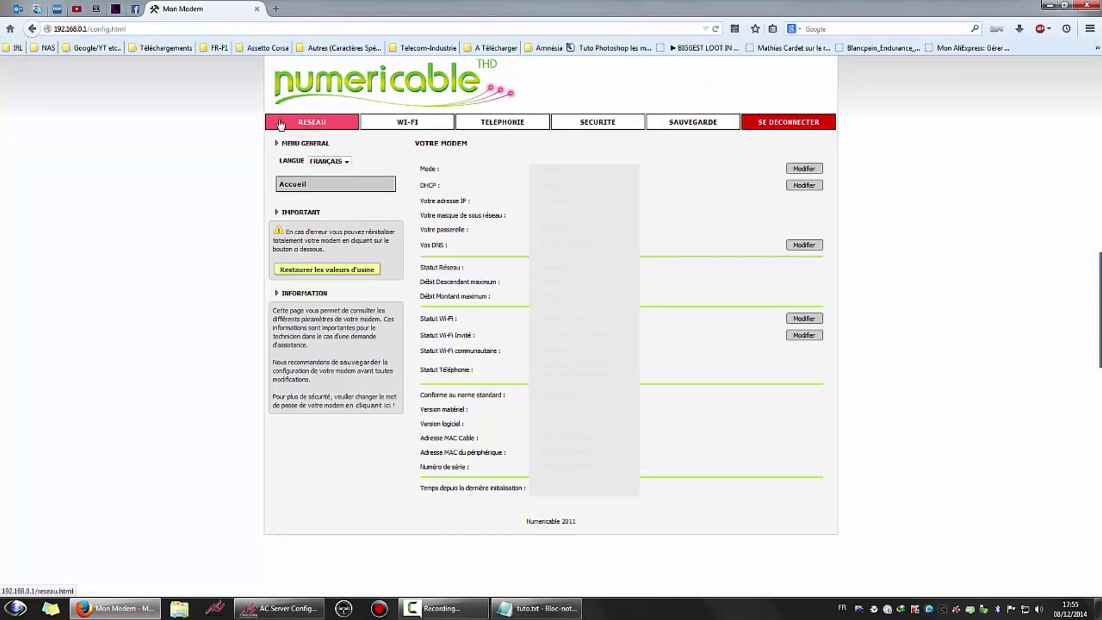
{"action": "left_click", "coordinate": [309, 125]}
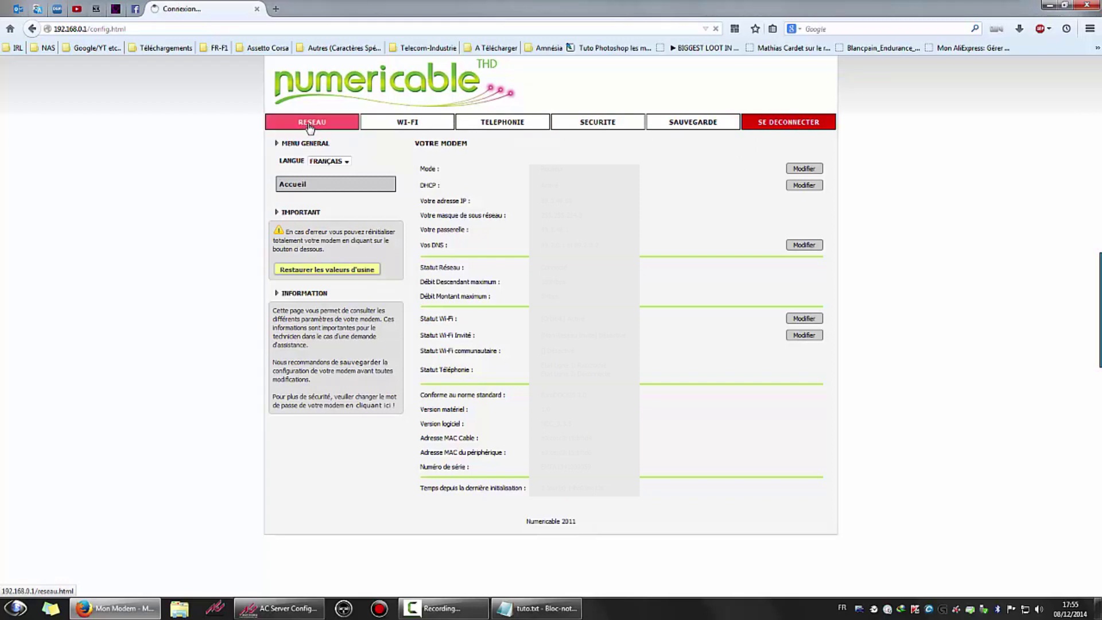